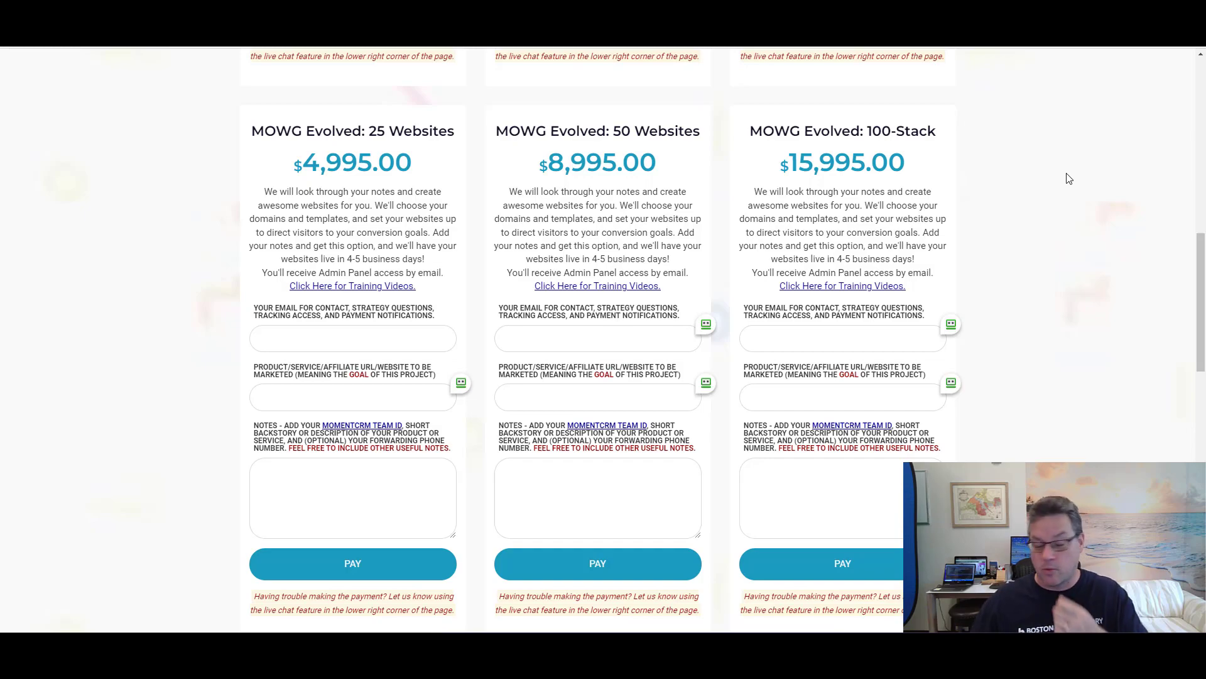
- Look over the prices and descriptions of the MOWG Evolved professional website setup plans
{"action": "scroll", "coordinate": [708, 215], "scroll_direction": "up", "scroll_amount": 10}
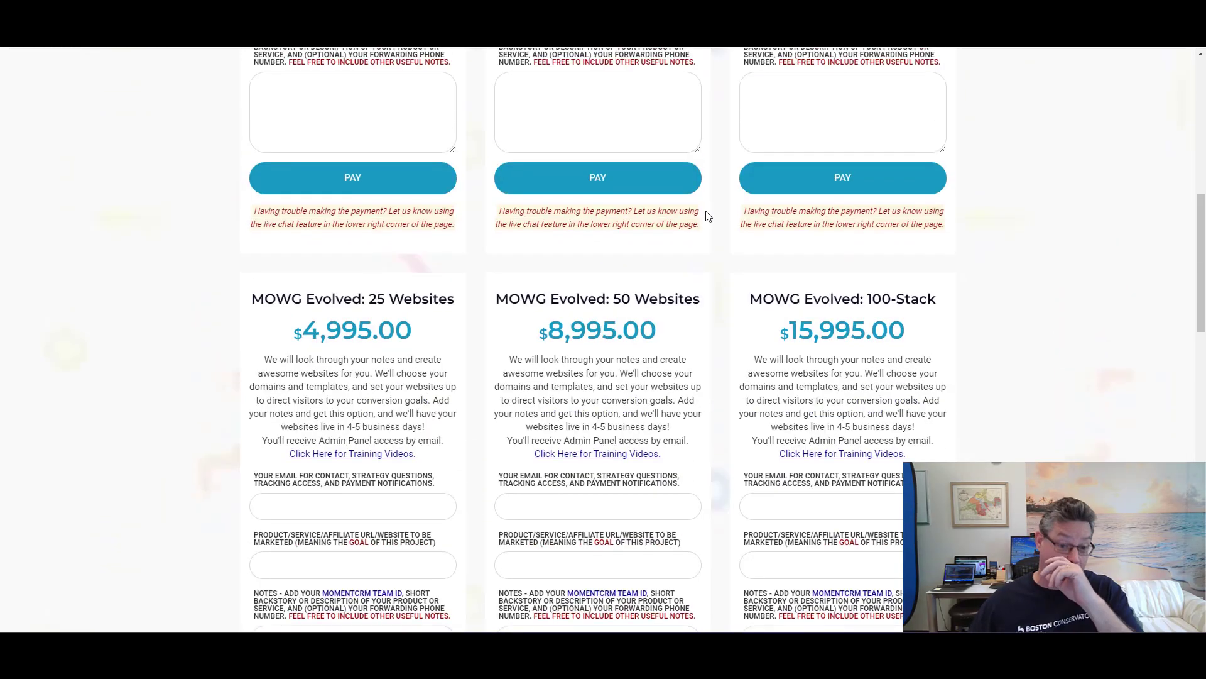
{"action": "scroll", "coordinate": [708, 215], "scroll_direction": "down", "scroll_amount": 6}
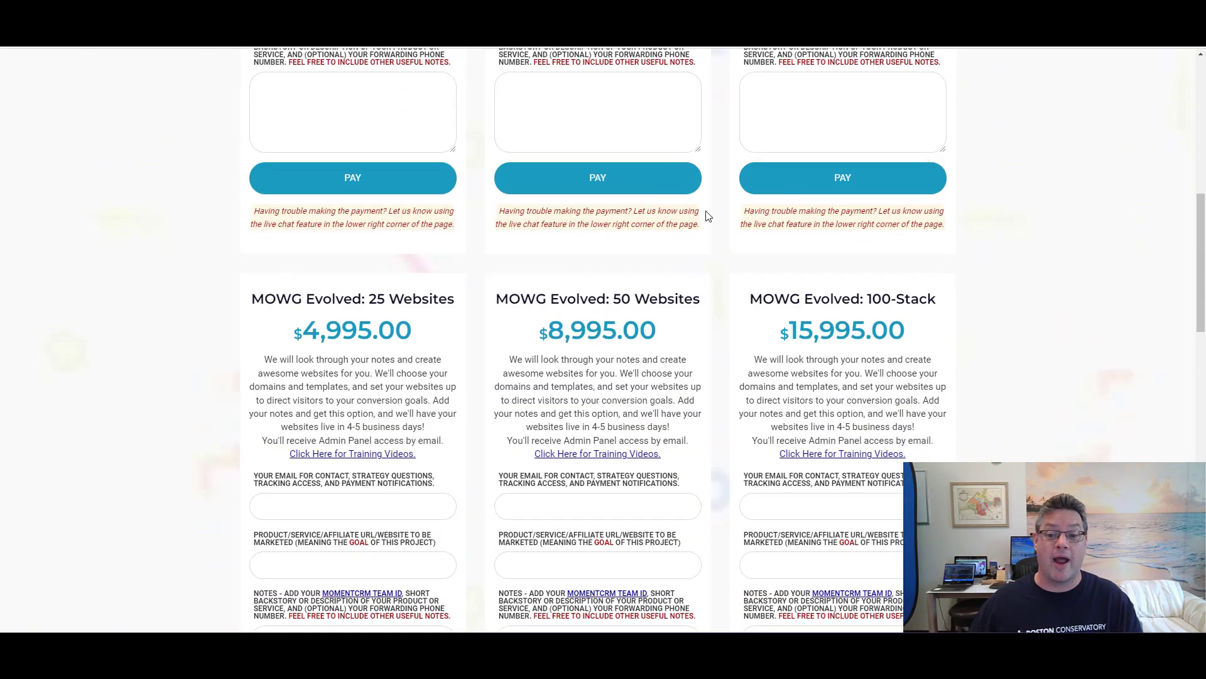
{"action": "scroll", "coordinate": [628, 305], "scroll_direction": "up", "scroll_amount": 2}
{"action": "scroll", "coordinate": [627, 305], "scroll_direction": "up", "scroll_amount": 5}
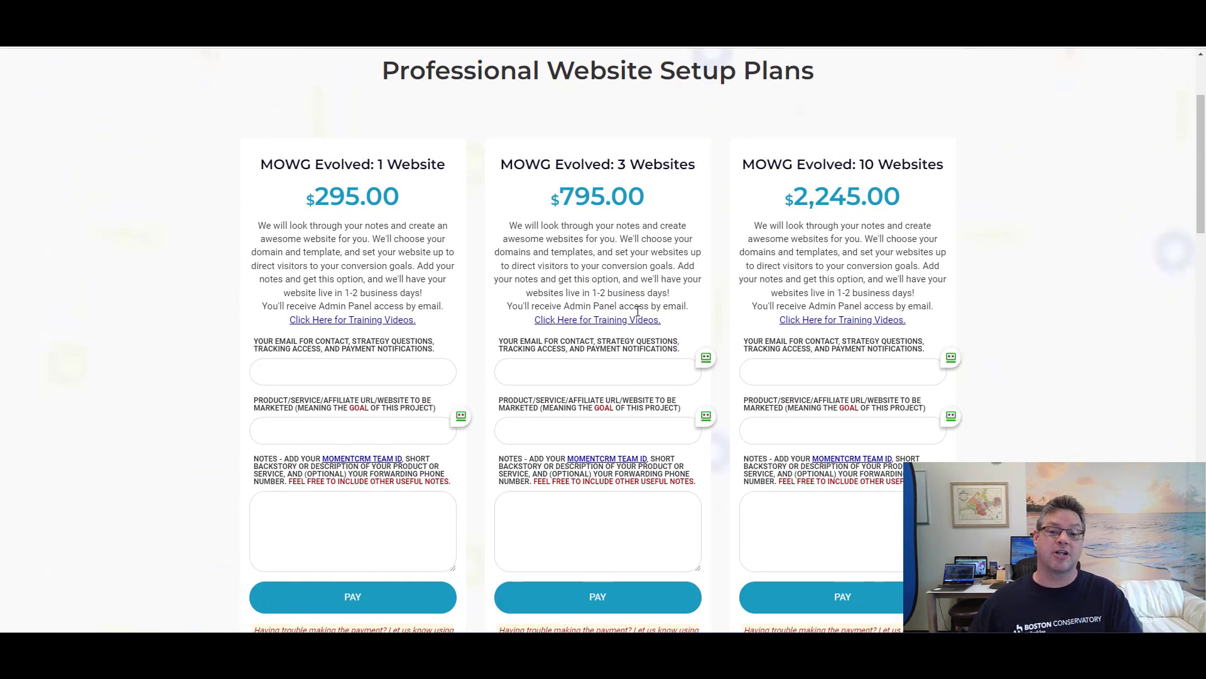
{"action": "scroll", "coordinate": [641, 309], "scroll_direction": "up", "scroll_amount": 3}
{"action": "scroll", "coordinate": [415, 76], "scroll_direction": "down", "scroll_amount": 1}
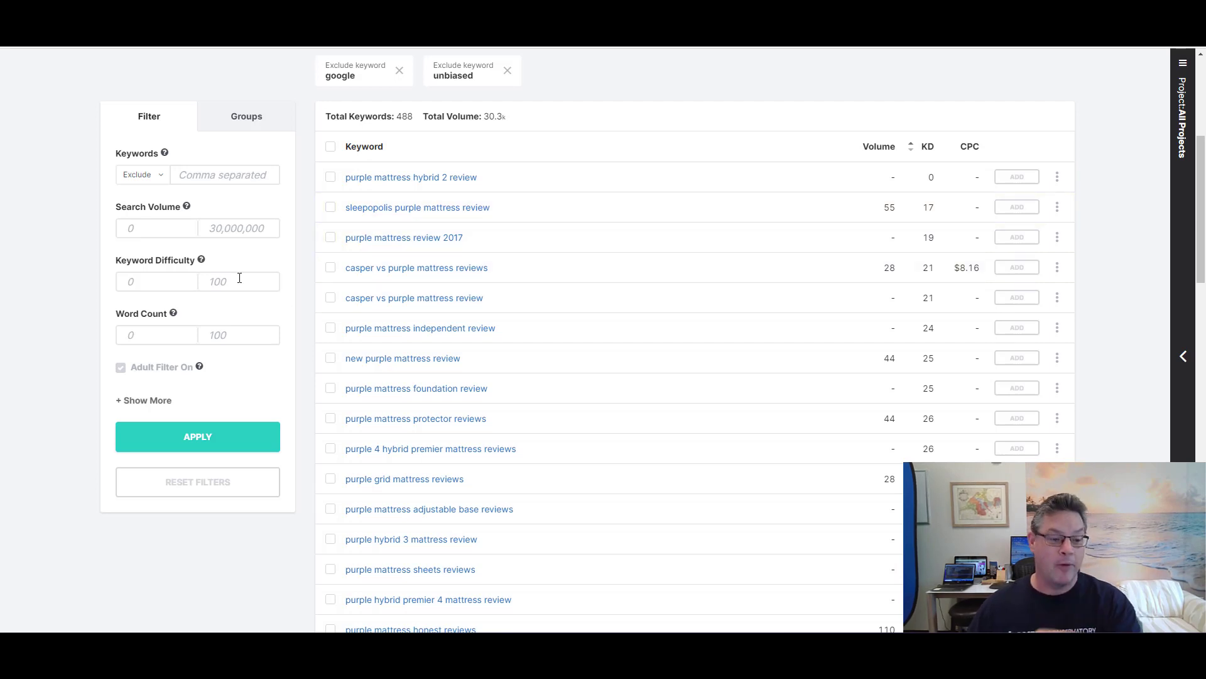
- Filter the purple mattress review keywords to a minimum search volume of 100 and a maximum keyword difficulty of 0
{"action": "left_click", "coordinate": [162, 226]}
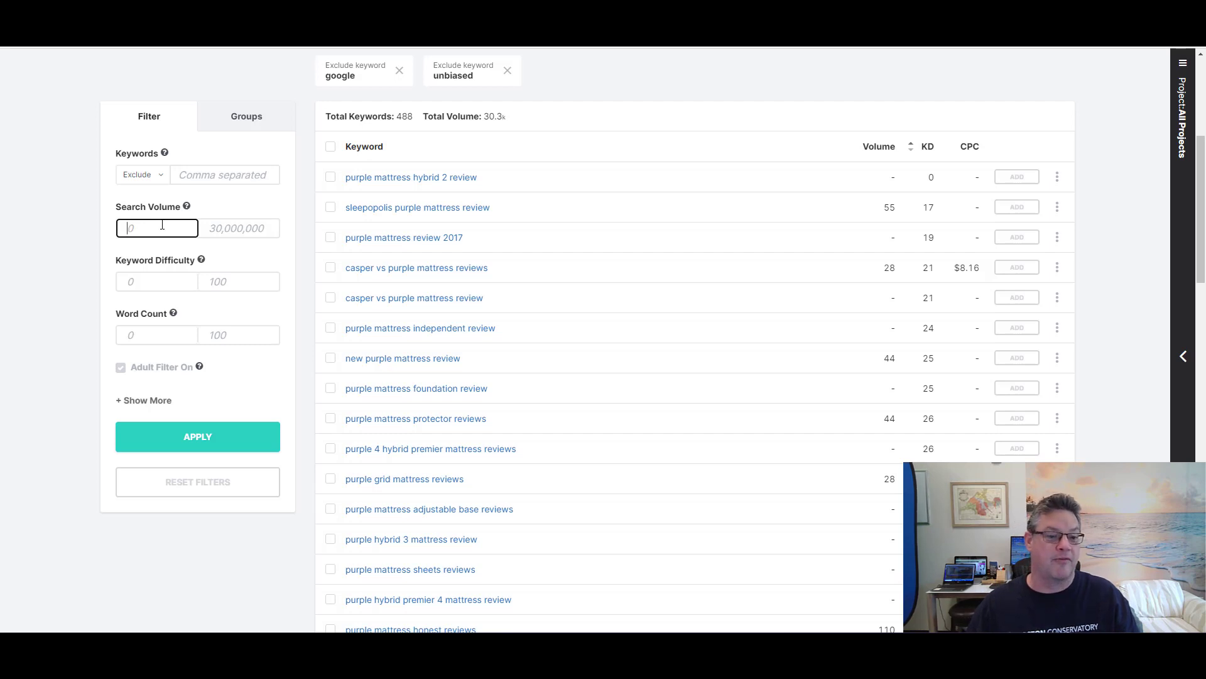
{"action": "type", "text": "100"}
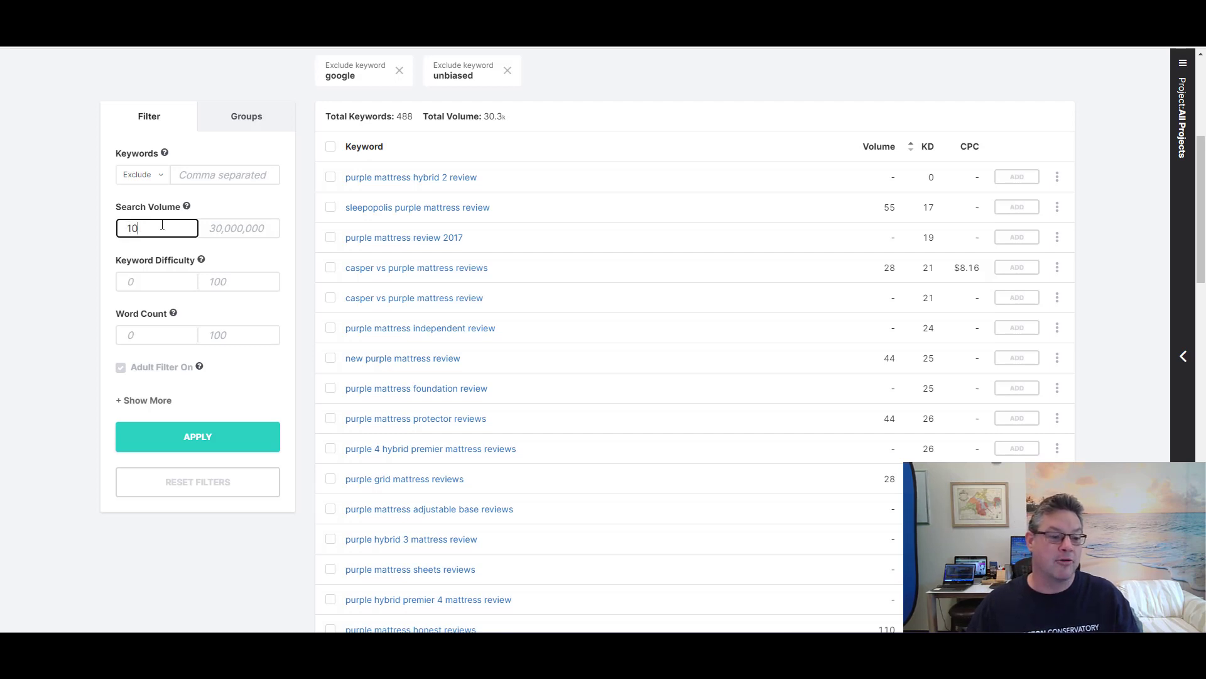
{"action": "left_click", "coordinate": [55, 240]}
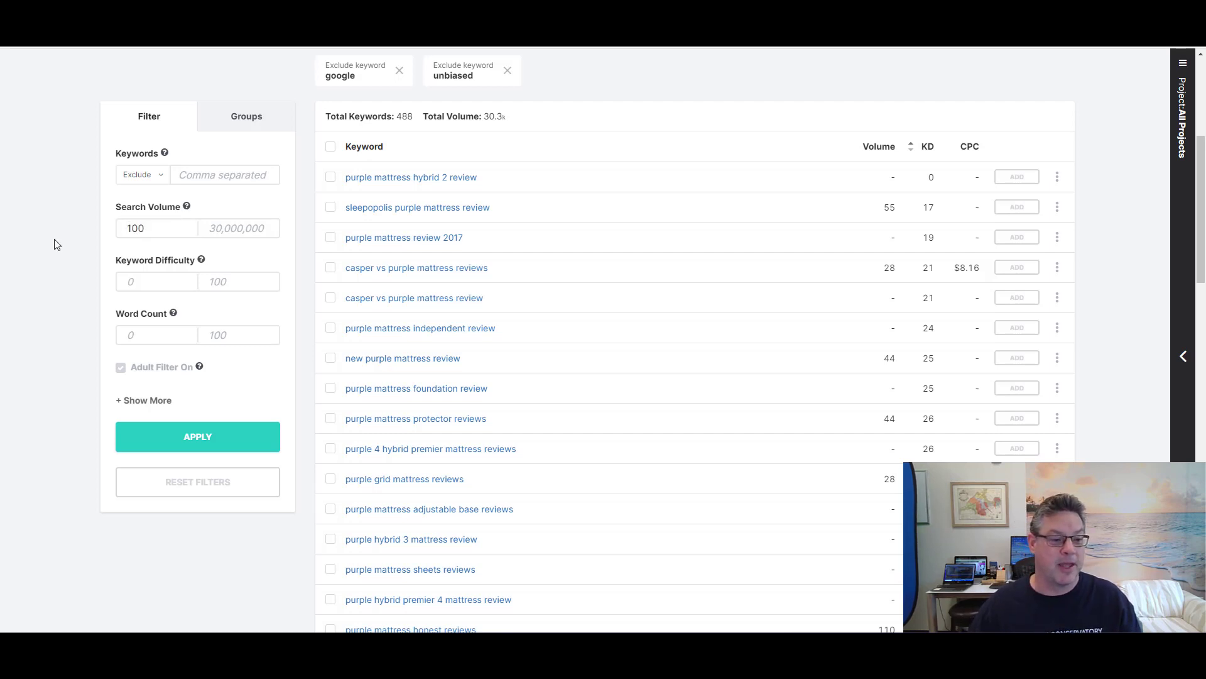
{"action": "left_click", "coordinate": [238, 287]}
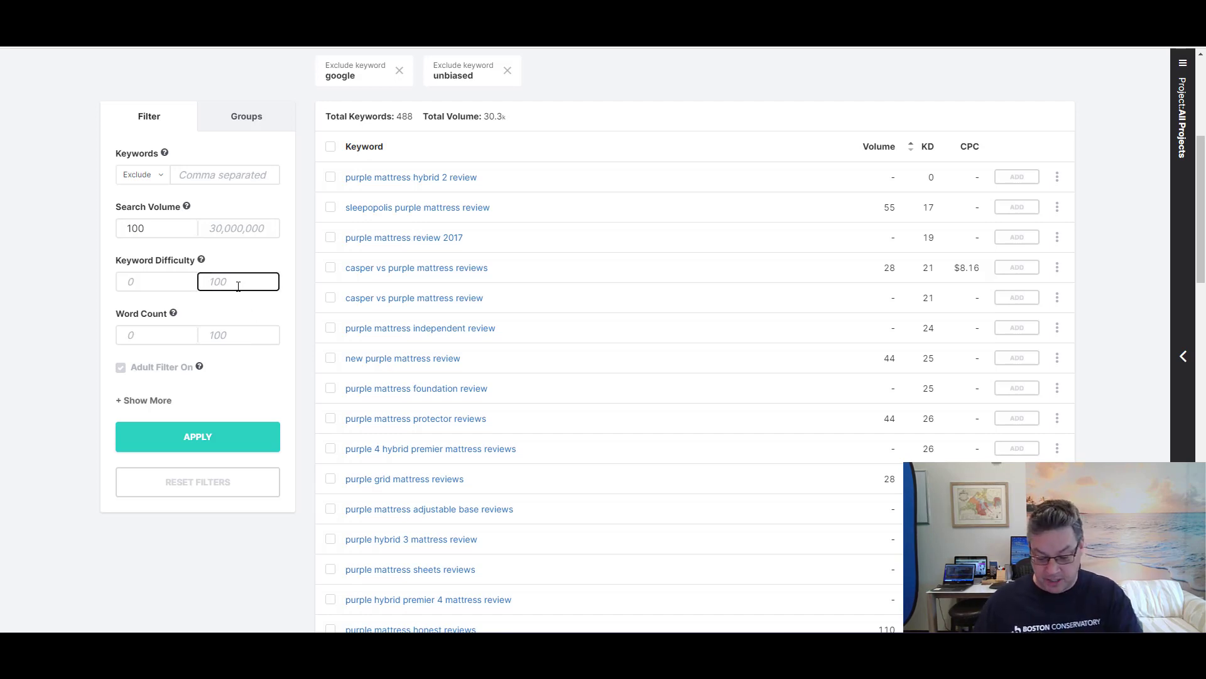
{"action": "type", "text": "0"}
{"action": "left_click", "coordinate": [191, 442]}
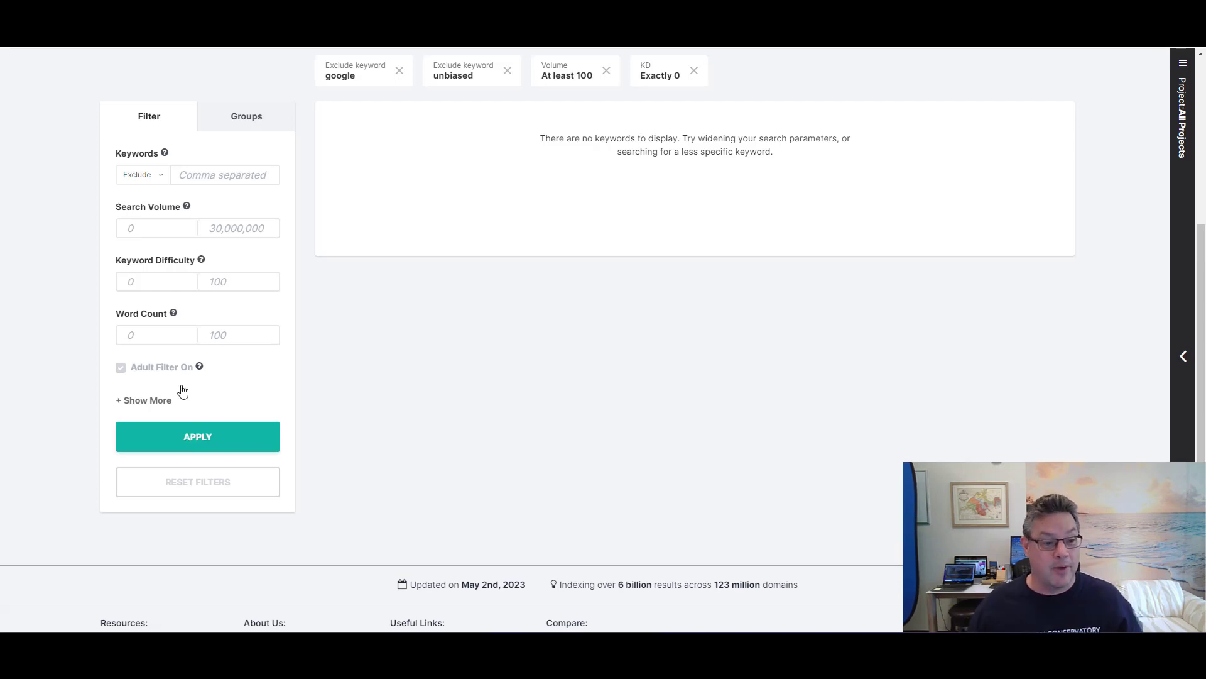
- Filter the keywords to a minimum search volume of 100 and a maximum keyword difficulty of 5
{"action": "left_click", "coordinate": [161, 227]}
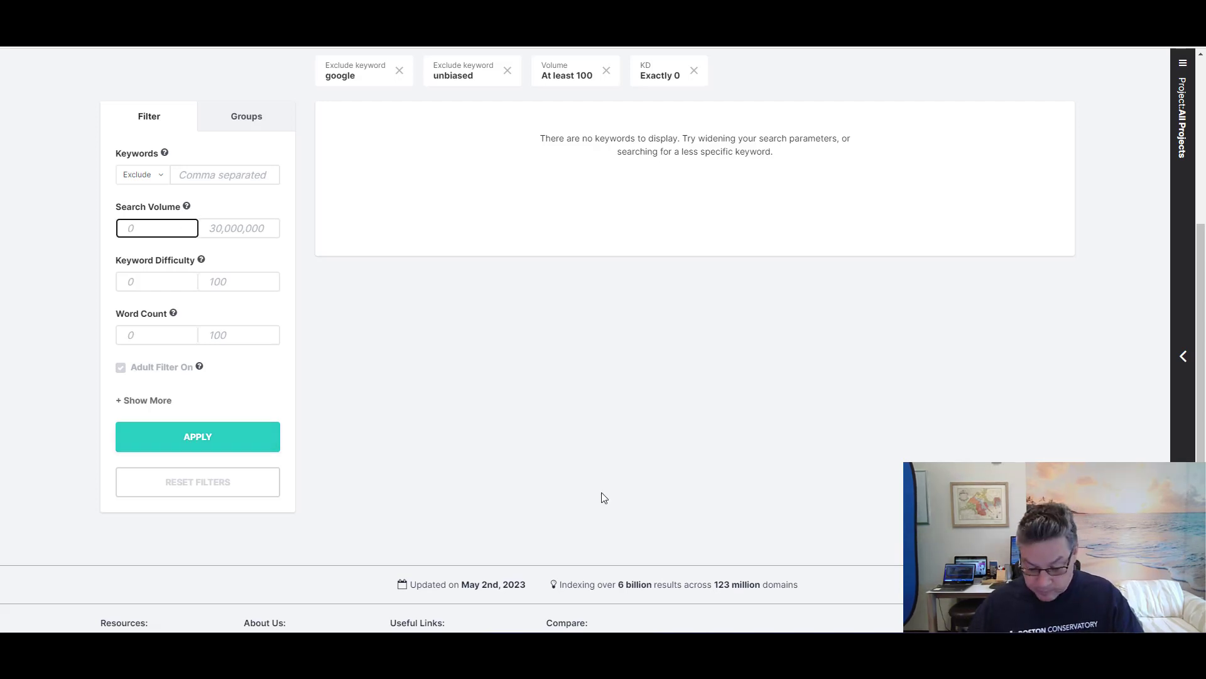
{"action": "type", "text": "100"}
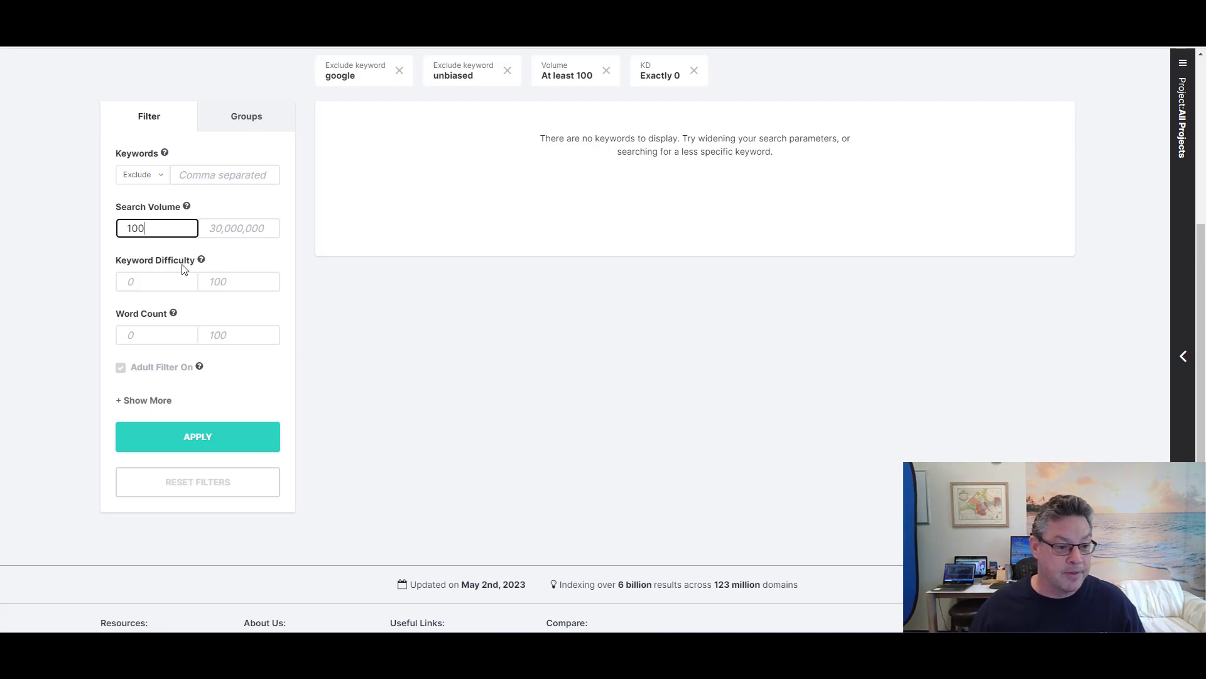
{"action": "left_click", "coordinate": [249, 286]}
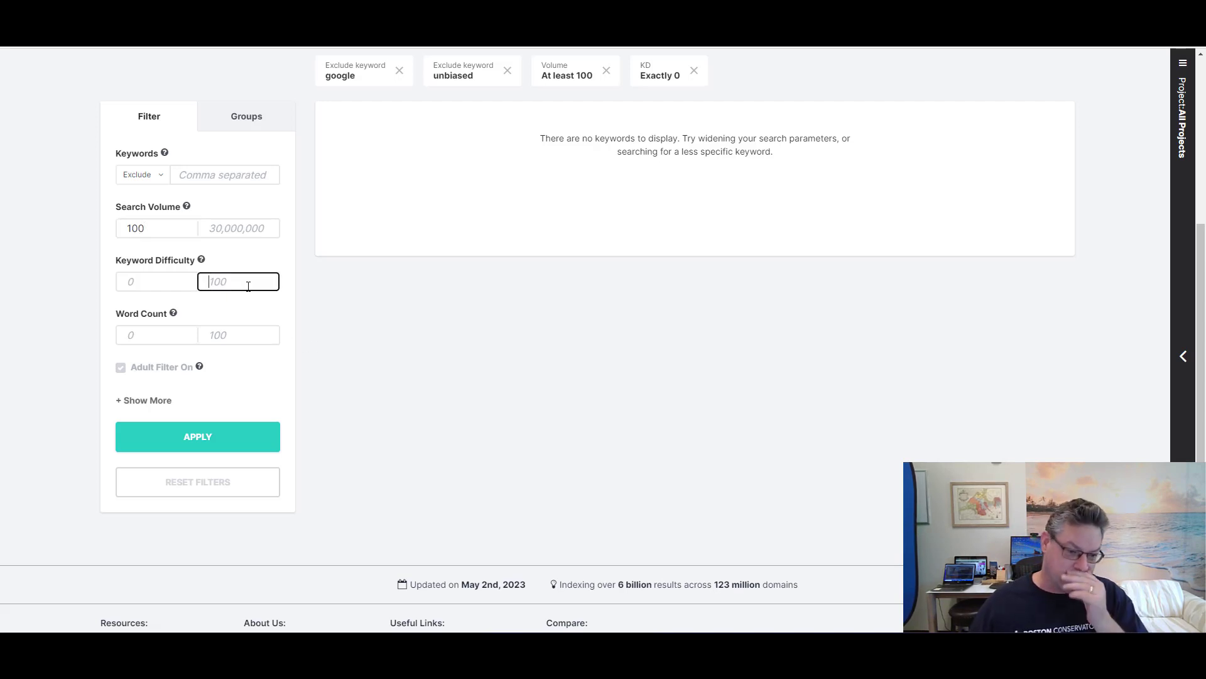
{"action": "type", "text": "5"}
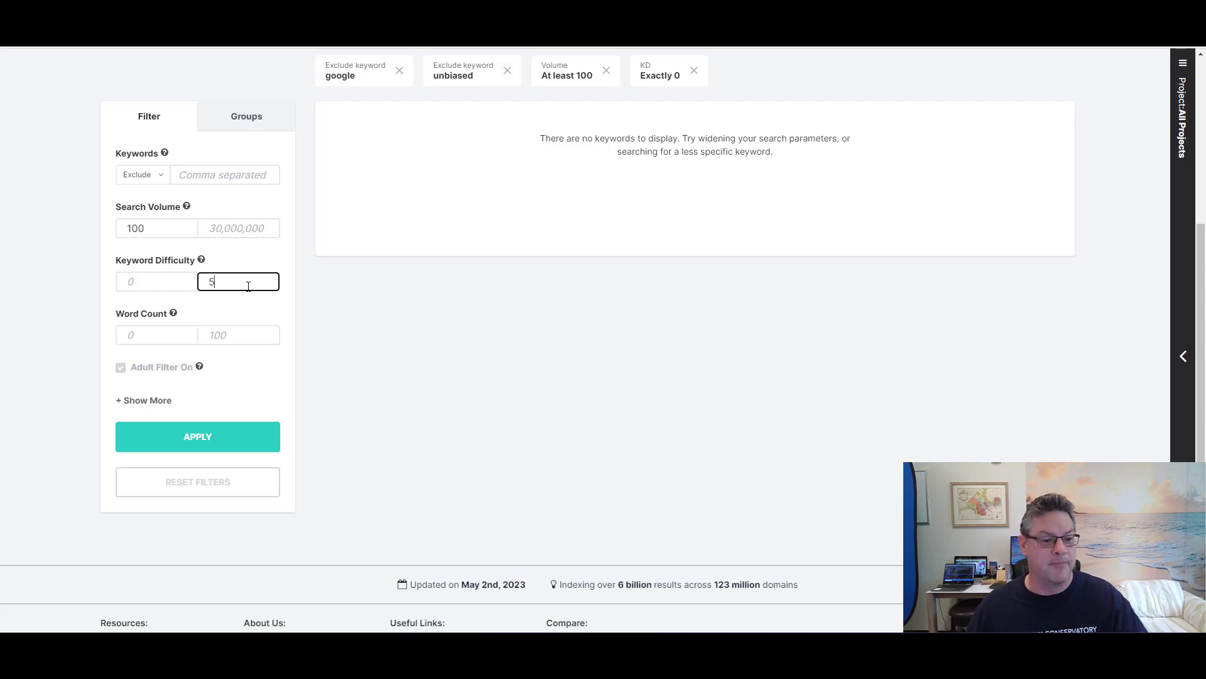
{"action": "left_click", "coordinate": [245, 439]}
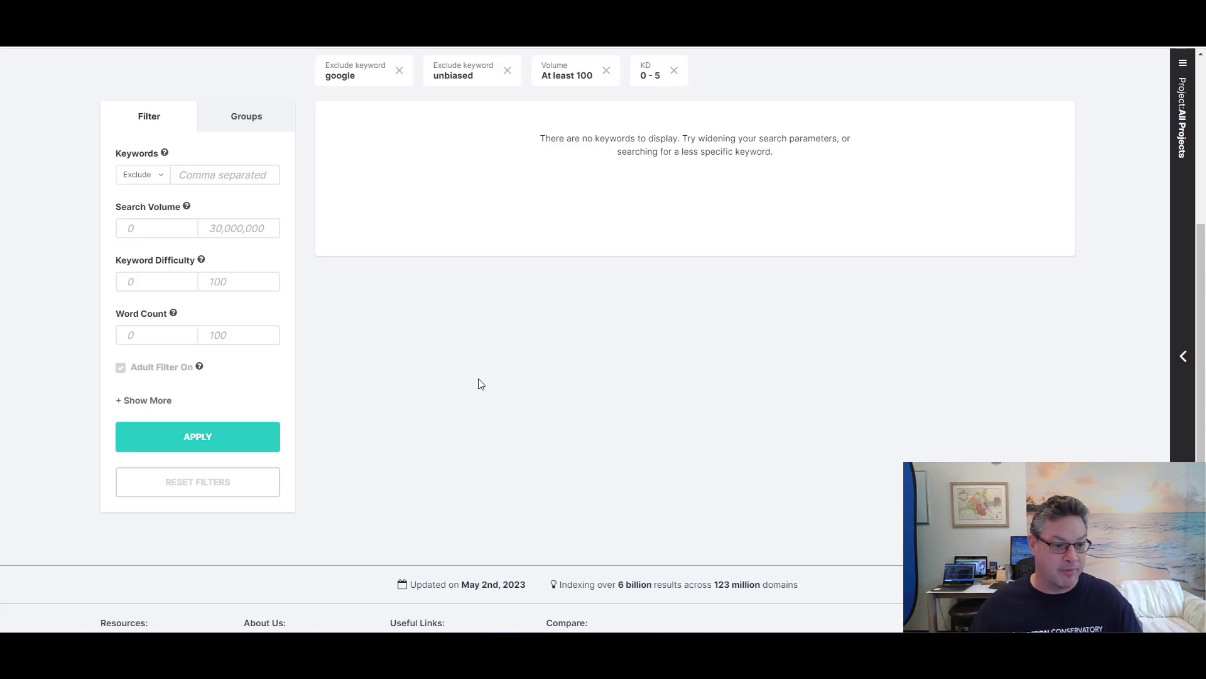
- Lower the minimum search volume filter to 20 and apply it to the keyword list
{"action": "left_click", "coordinate": [166, 228]}
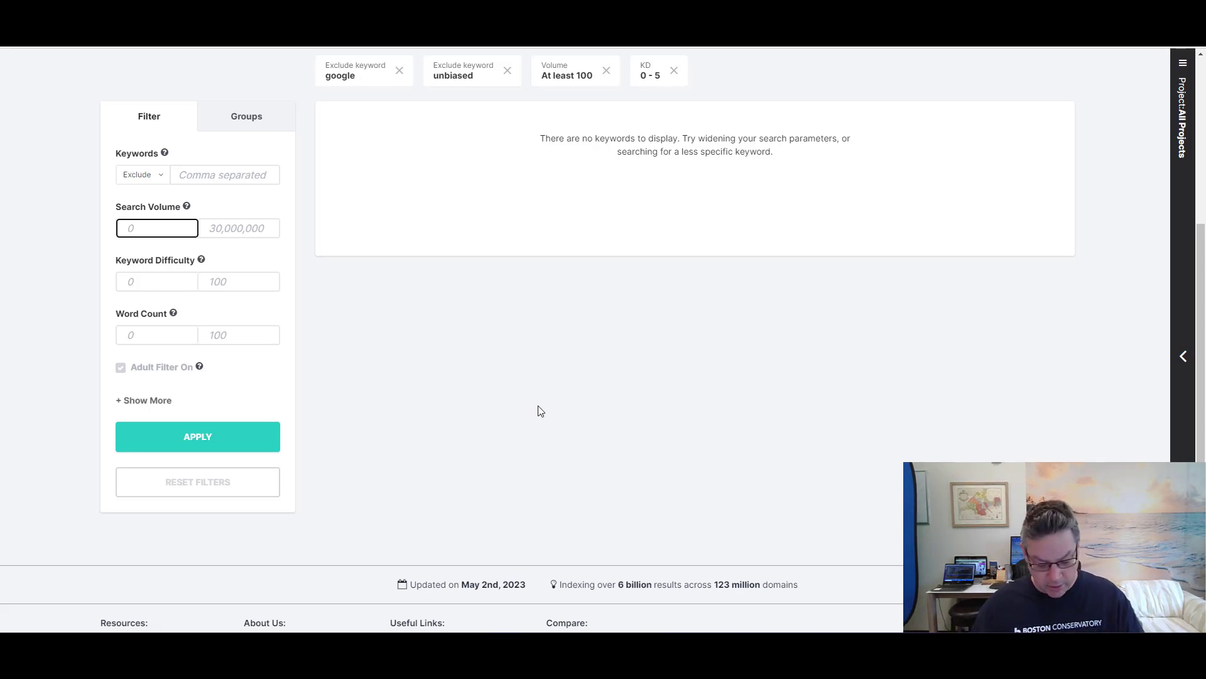
{"action": "type", "text": "20"}
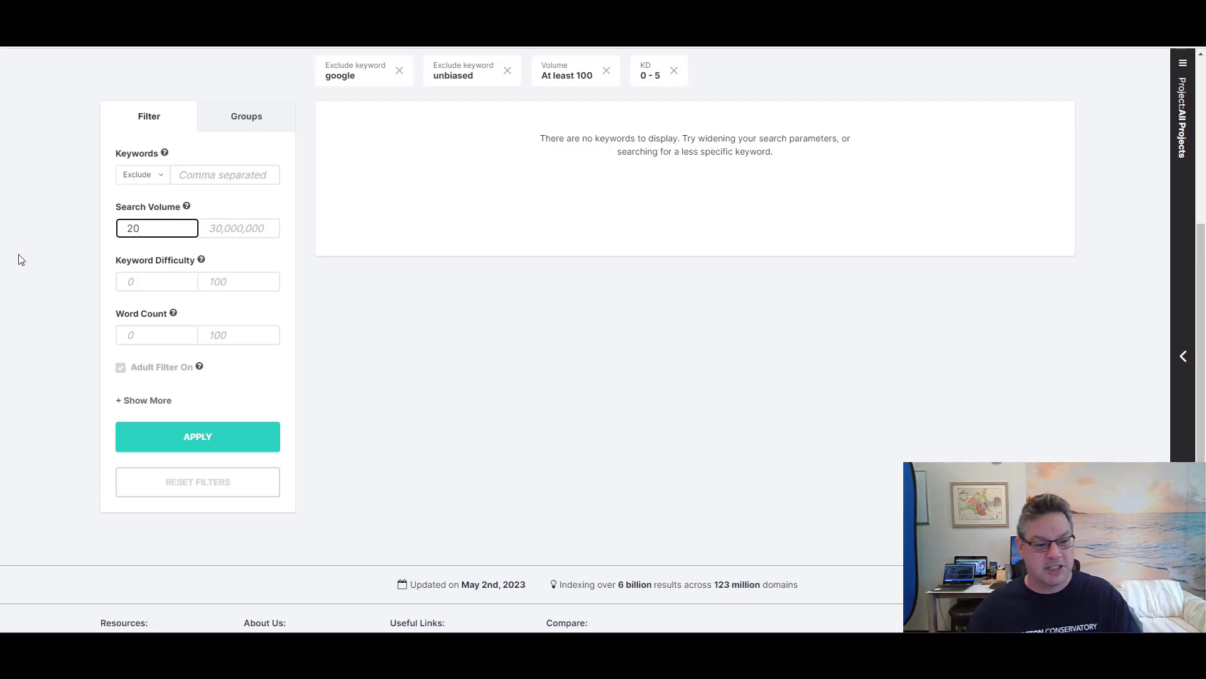
{"action": "left_click", "coordinate": [231, 438]}
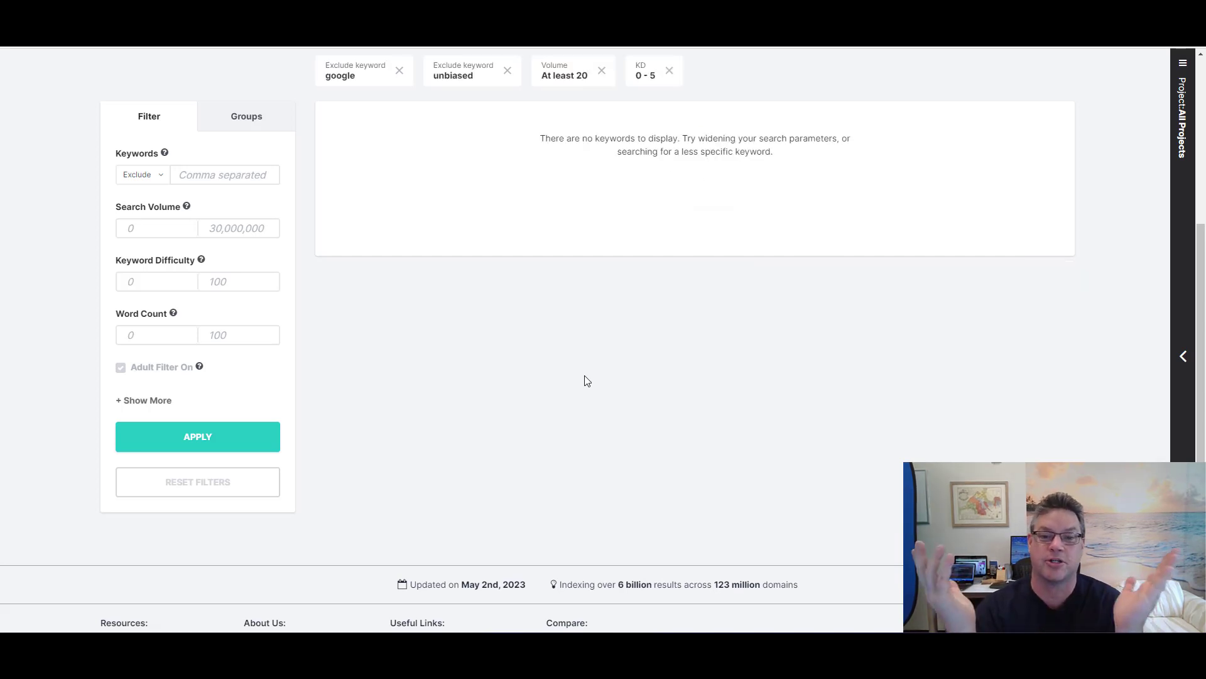
- Apply a minimum search volume of 100 and a maximum keyword difficulty of 10 to the keyword list
{"action": "left_click", "coordinate": [161, 232]}
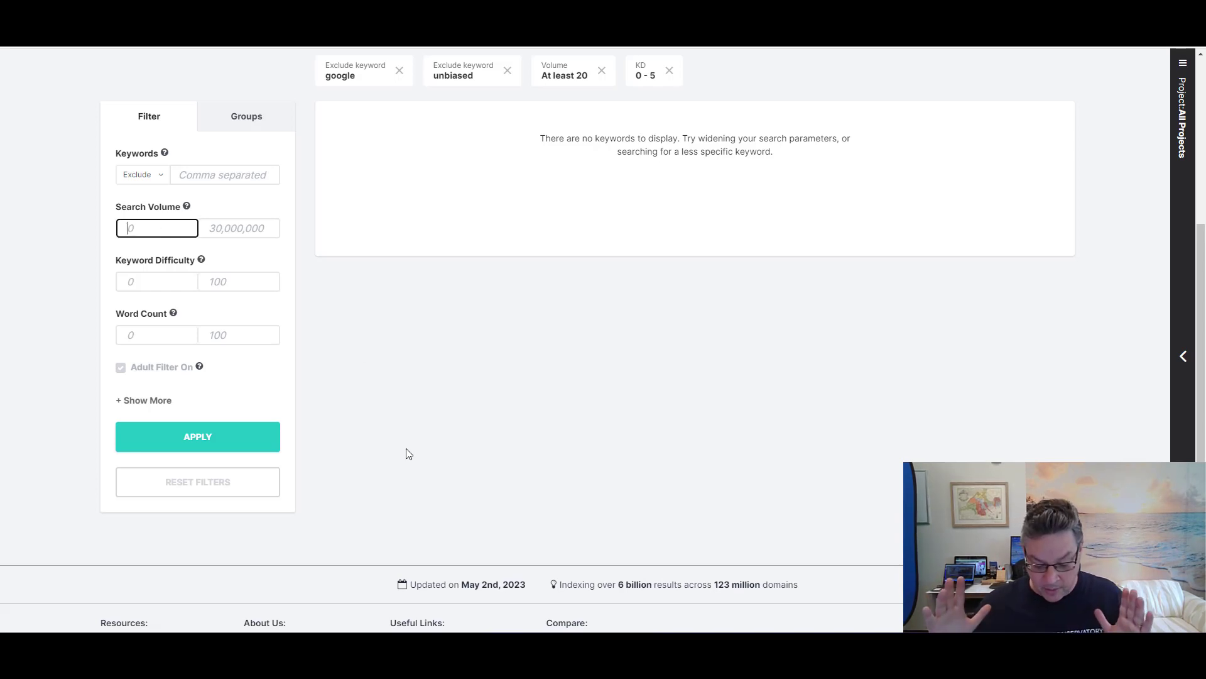
{"action": "type", "text": "100"}
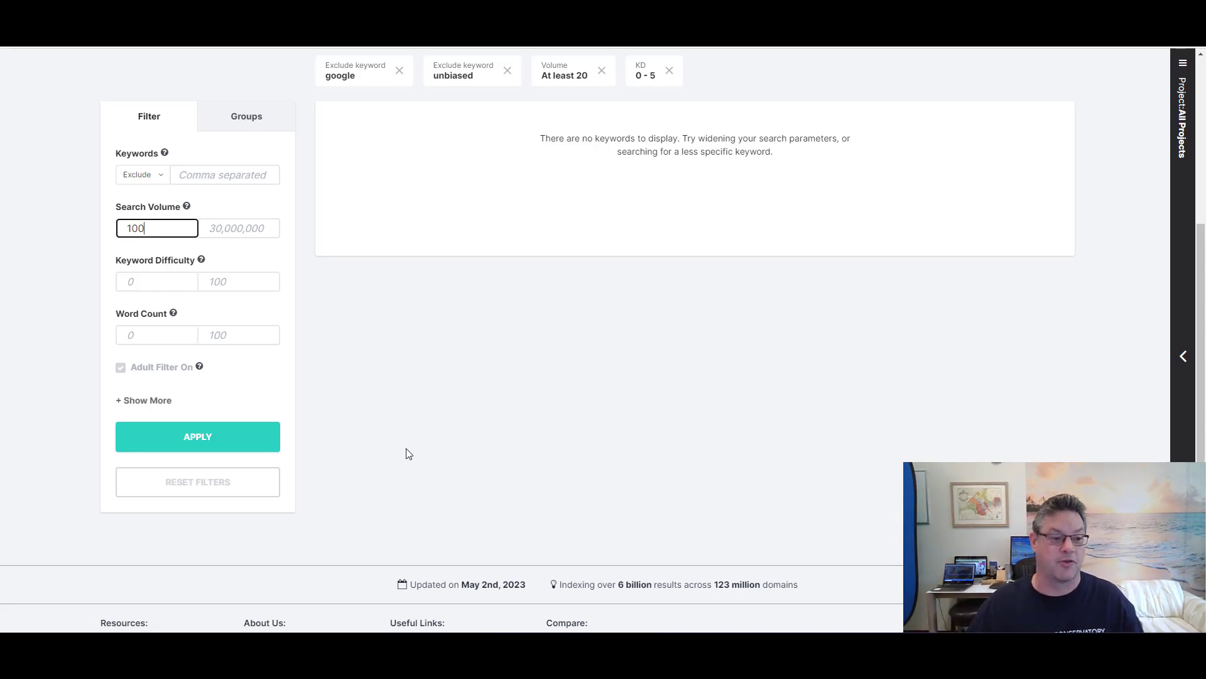
{"action": "left_click", "coordinate": [216, 284]}
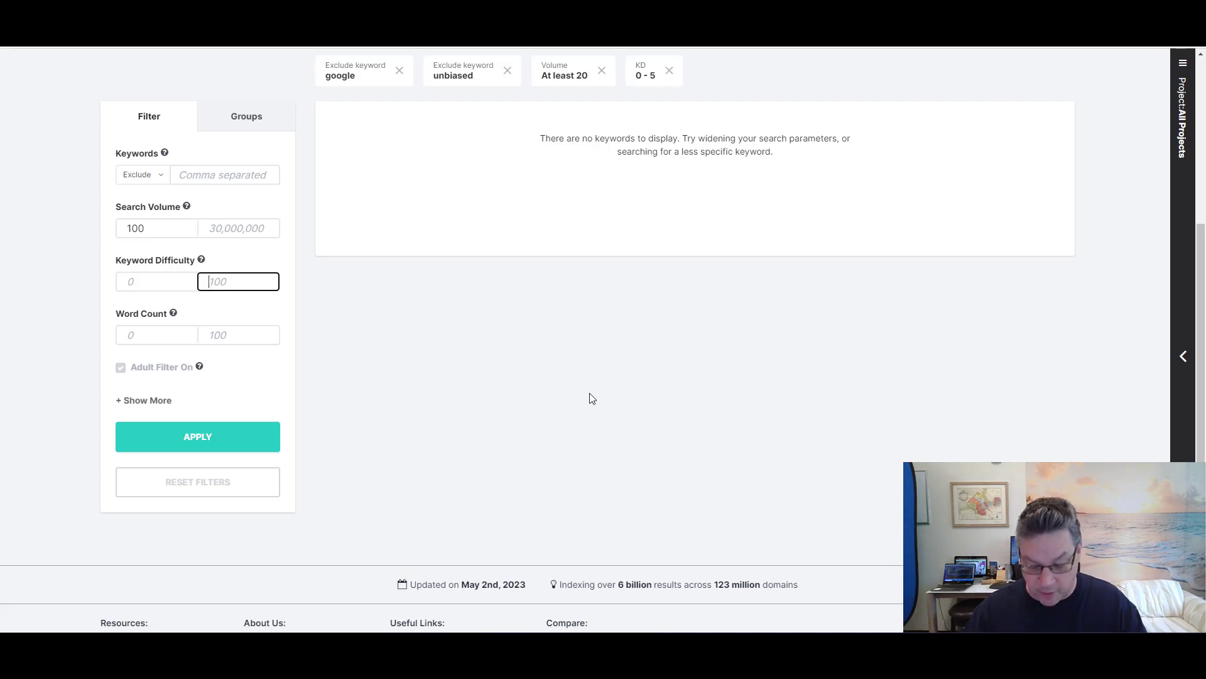
{"action": "type", "text": "10"}
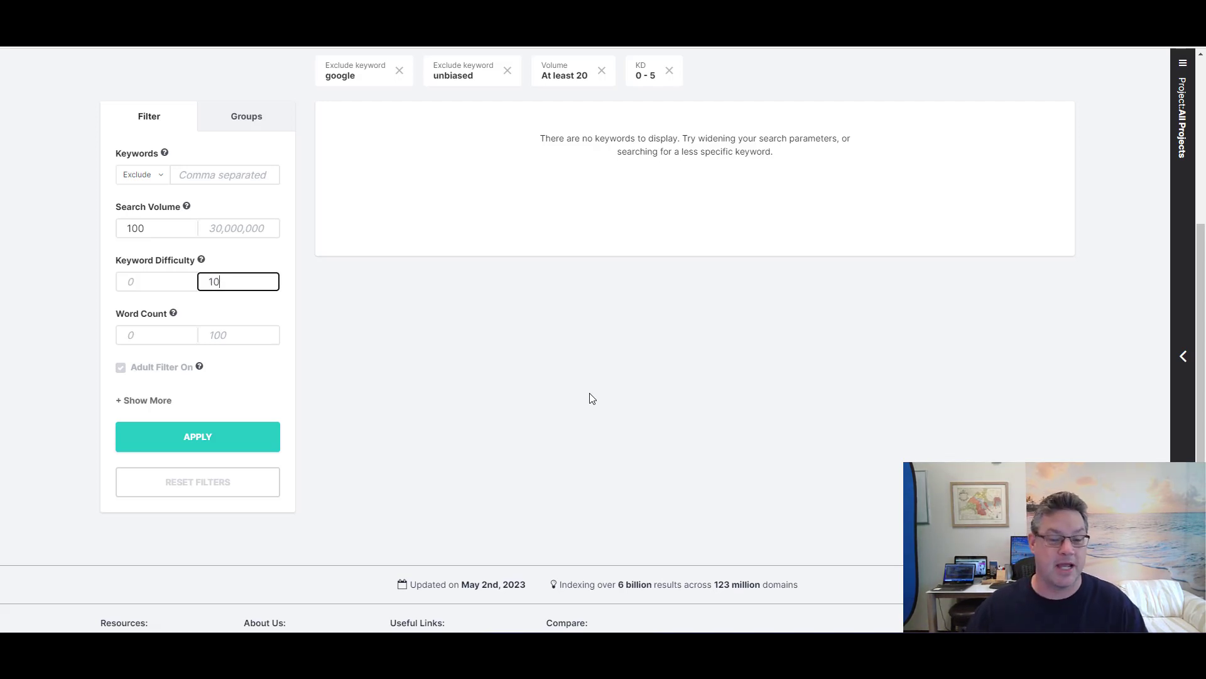
{"action": "left_click", "coordinate": [217, 438]}
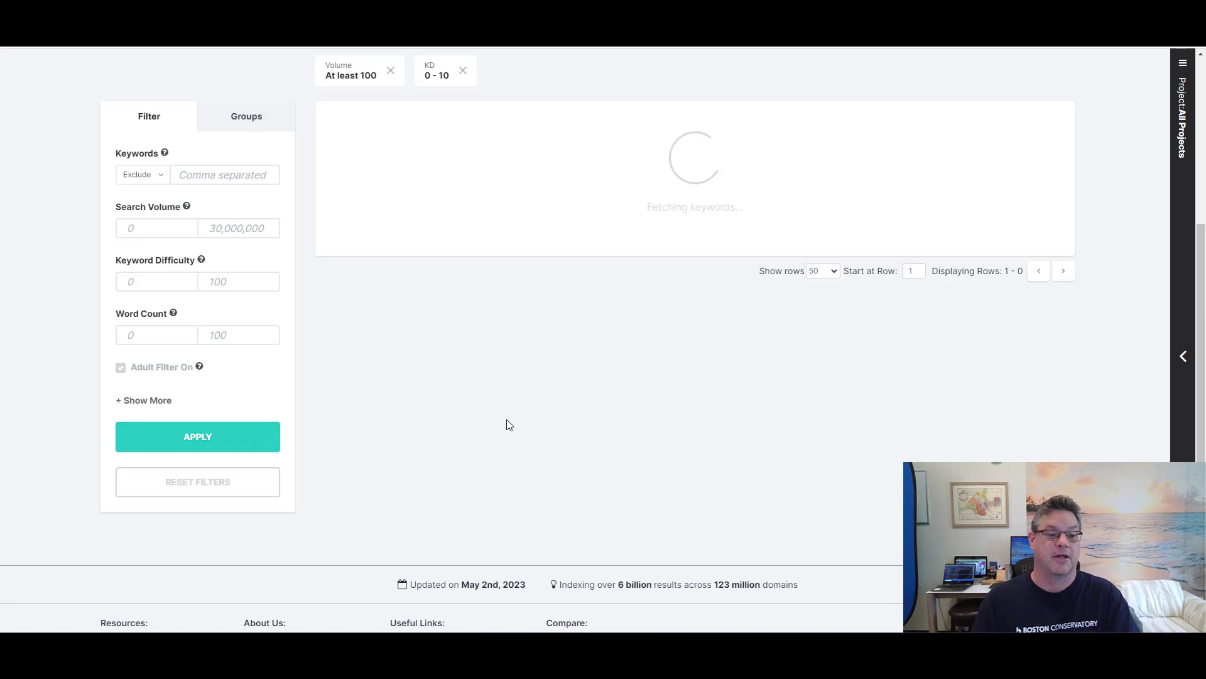
- Reduce the minimum search volume to 20 within the 0–10 keyword difficulty filter
{"action": "left_click", "coordinate": [193, 235]}
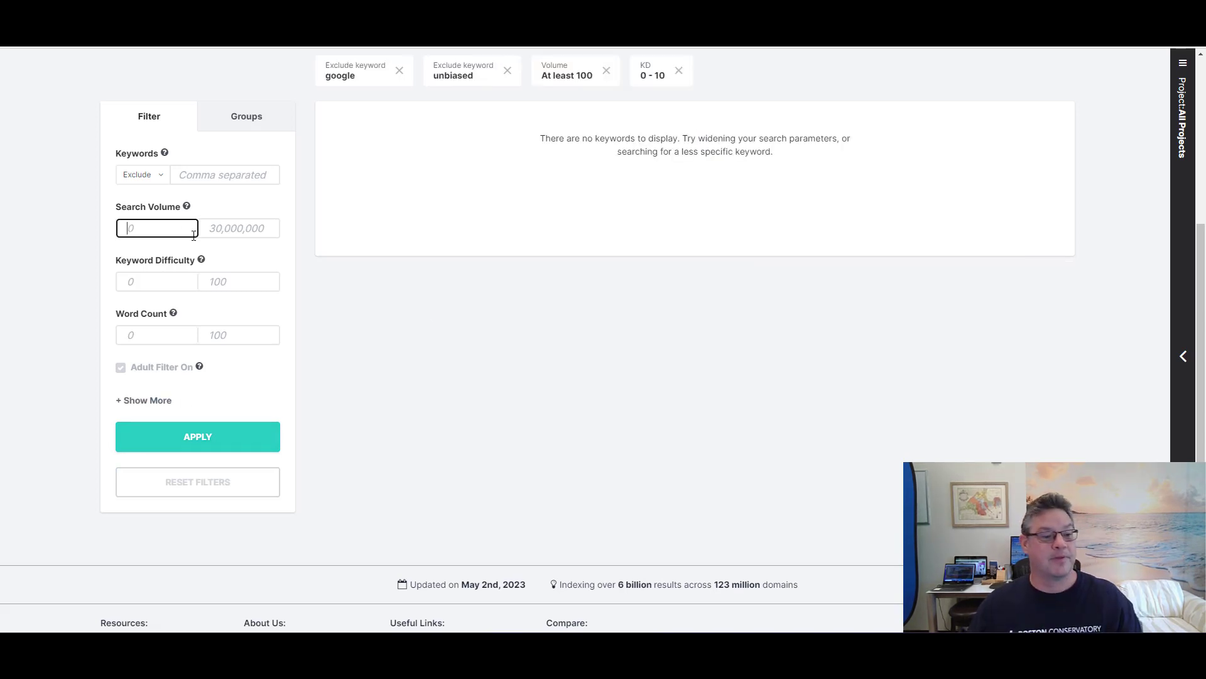
{"action": "type", "text": "20"}
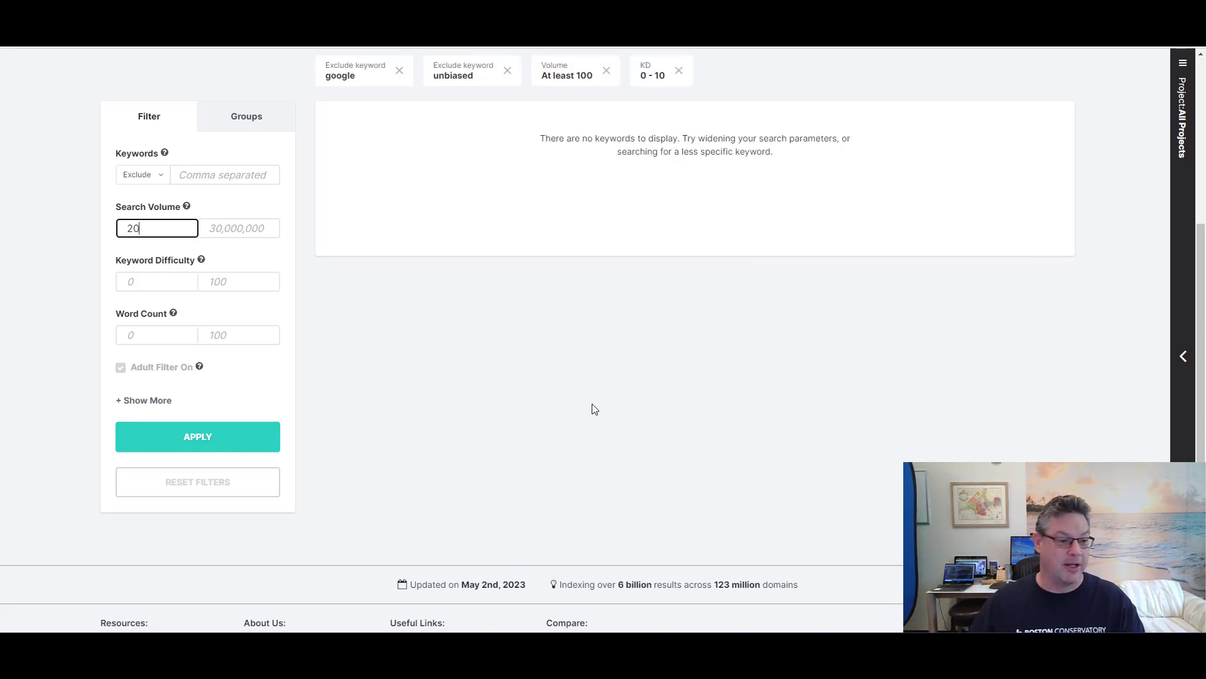
{"action": "left_click", "coordinate": [229, 441]}
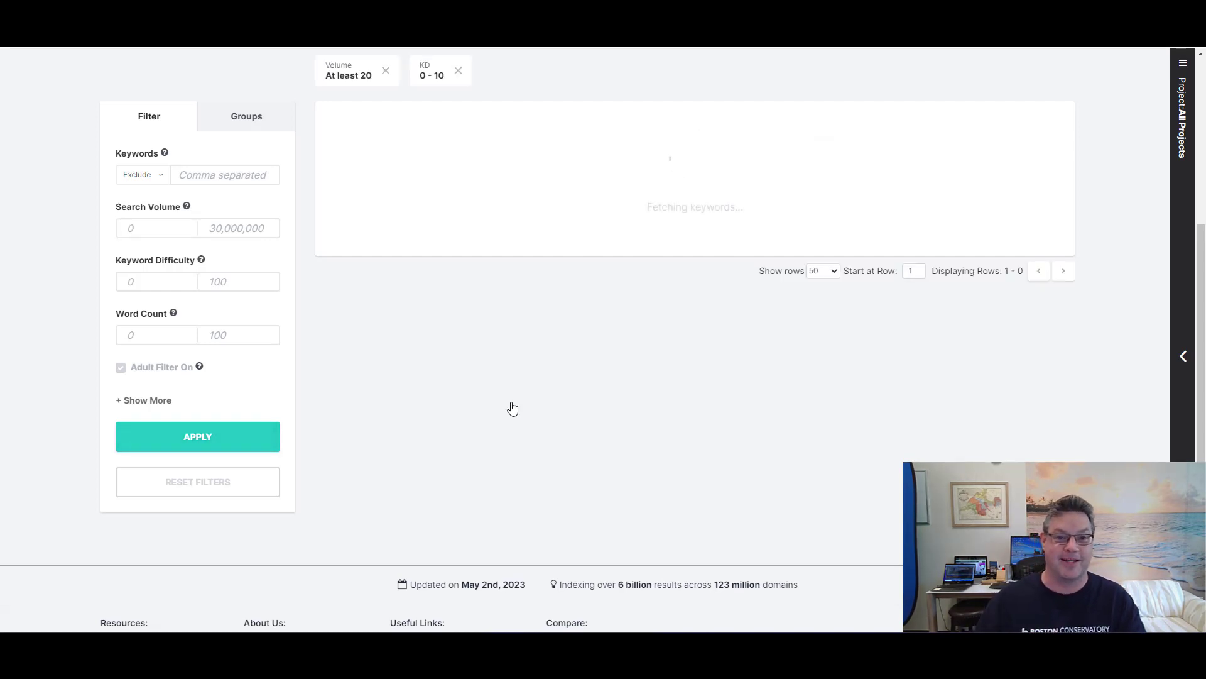
- Filter the keywords to a minimum search volume of 20 and a maximum keyword difficulty of 20
{"action": "left_click", "coordinate": [153, 227]}
{"action": "type", "text": "20"}
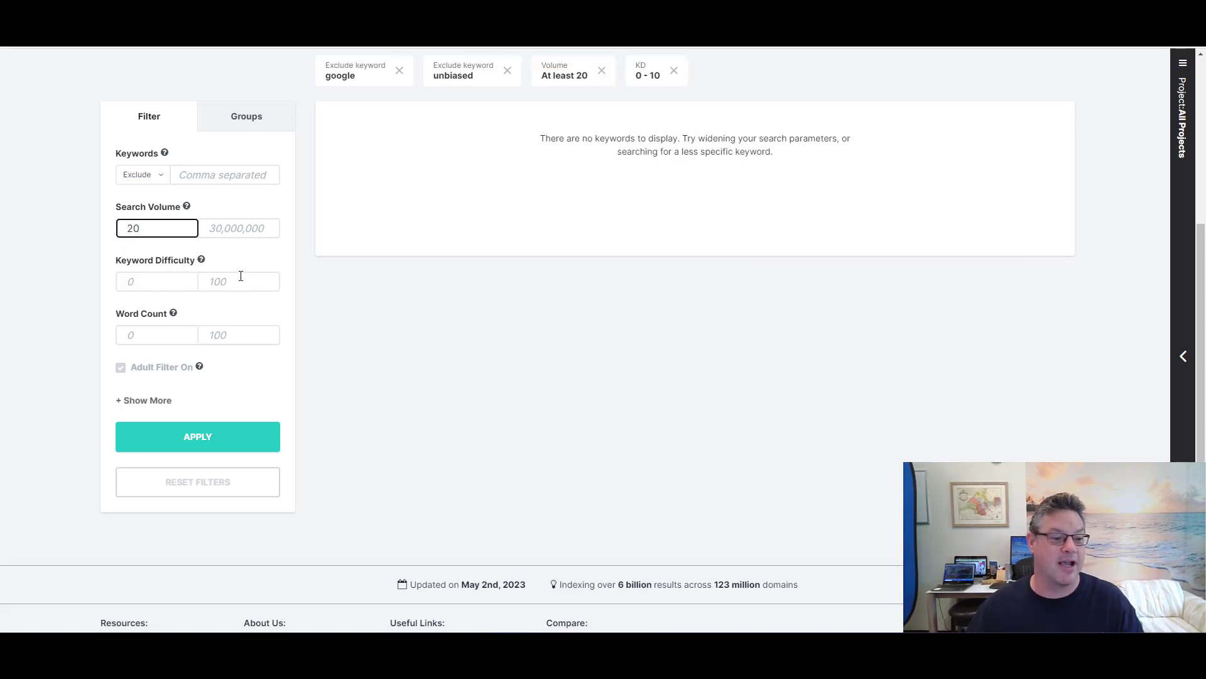
{"action": "left_click", "coordinate": [239, 281]}
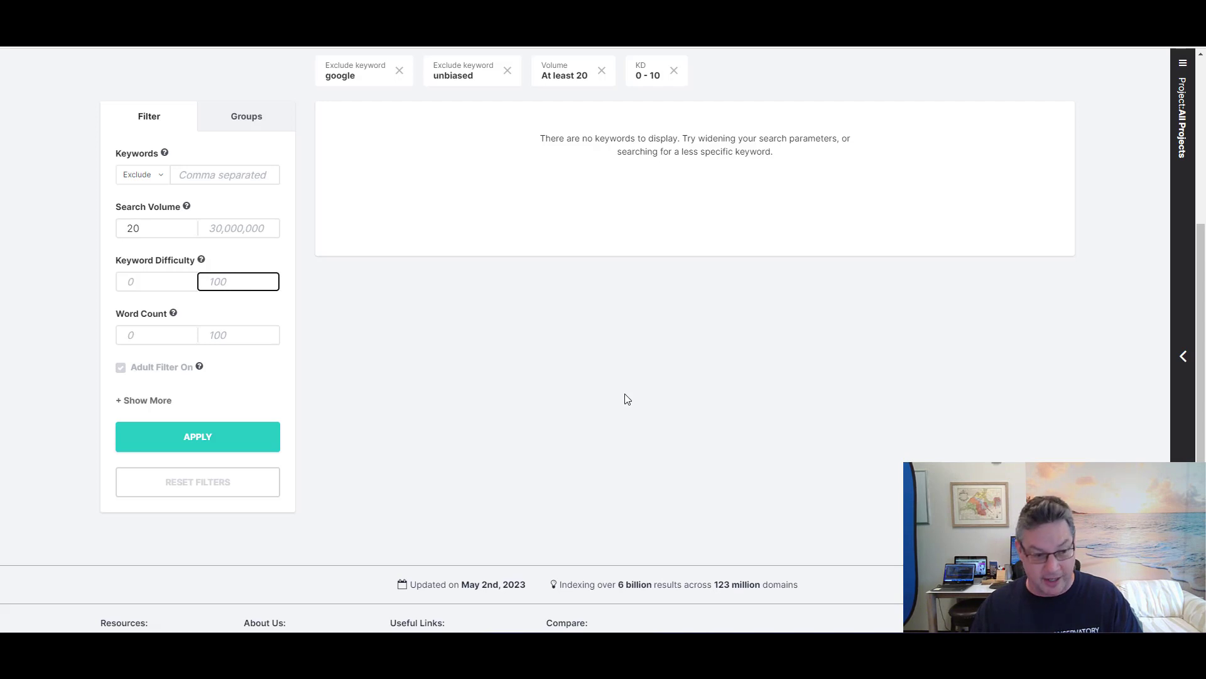
{"action": "type", "text": "20"}
{"action": "left_click", "coordinate": [233, 435]}
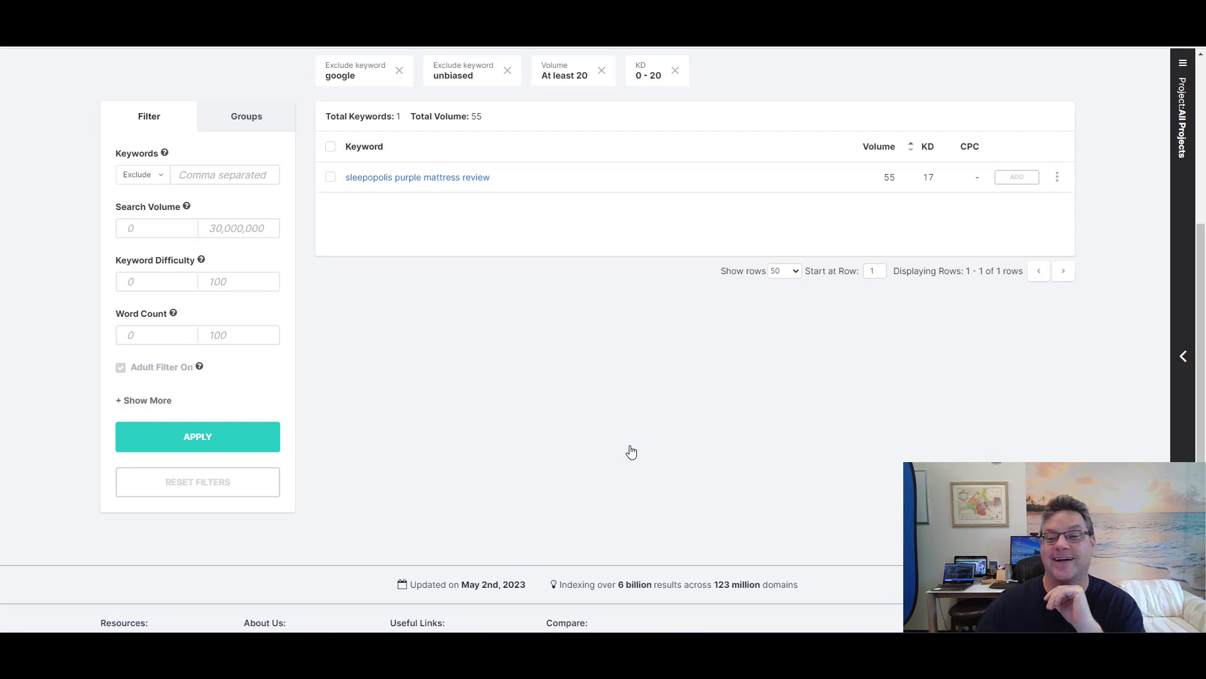
- Check the keyword difficulty and search volume of "sleepopolis purple mattress review"
{"action": "double_click", "coordinate": [929, 177]}
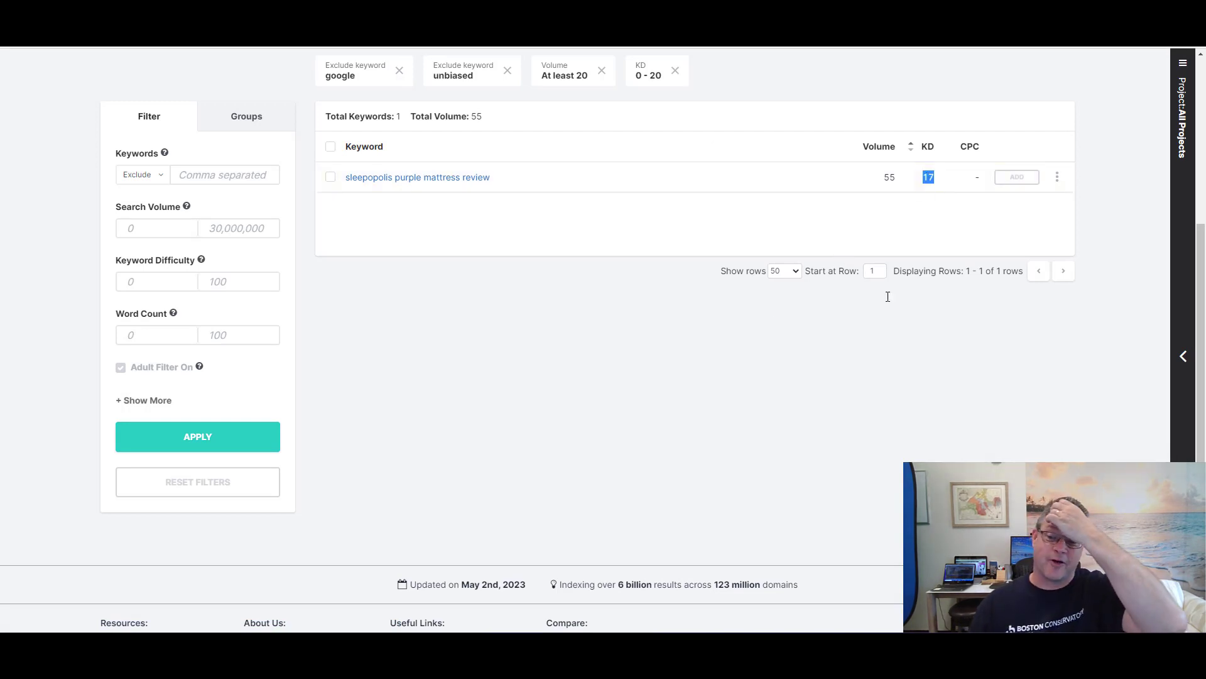
{"action": "left_click", "coordinate": [843, 370]}
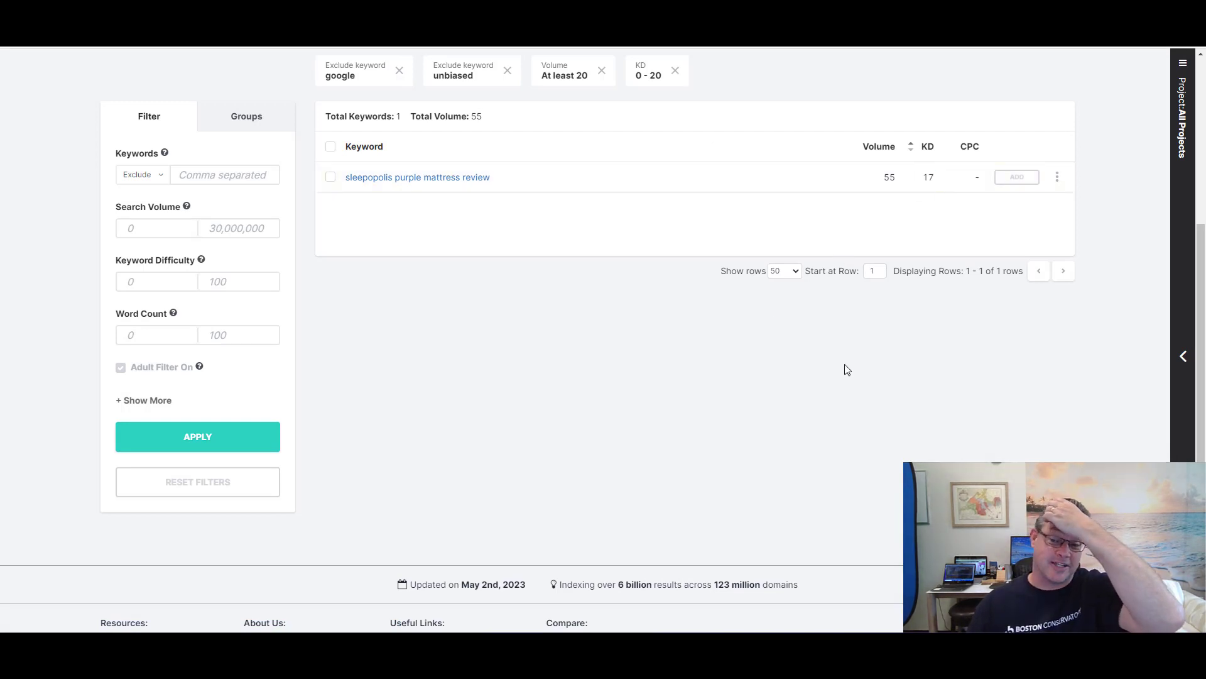
{"action": "double_click", "coordinate": [889, 178]}
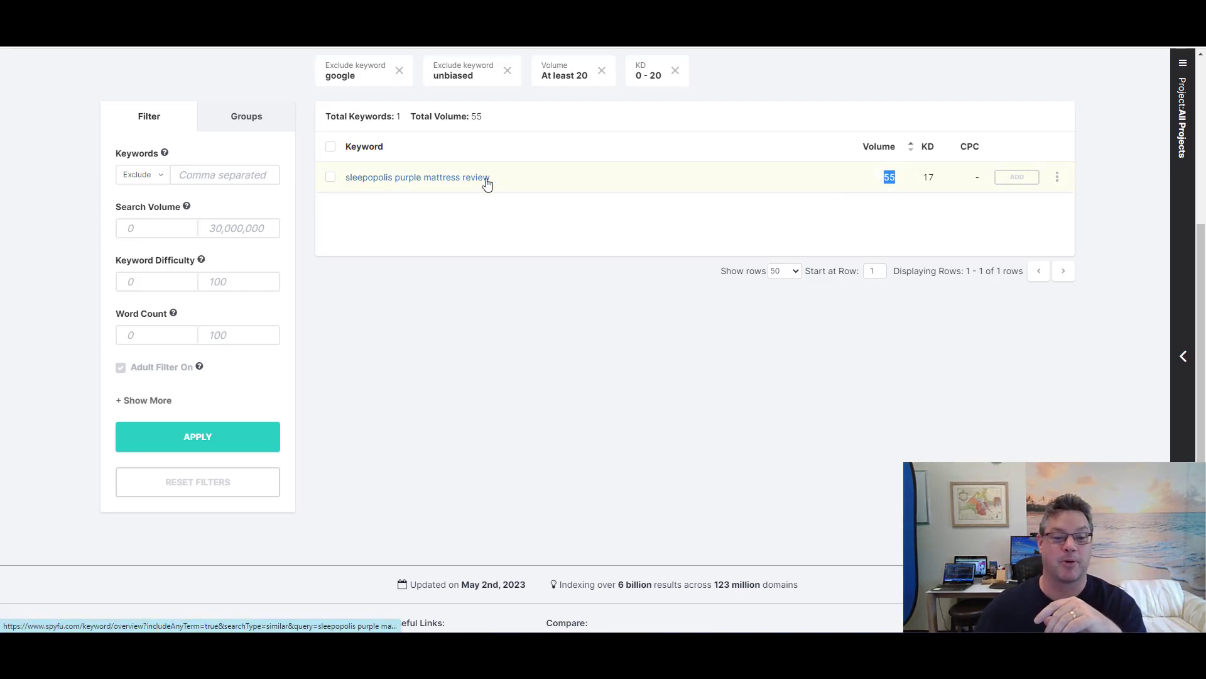
{"action": "left_click", "coordinate": [484, 328]}
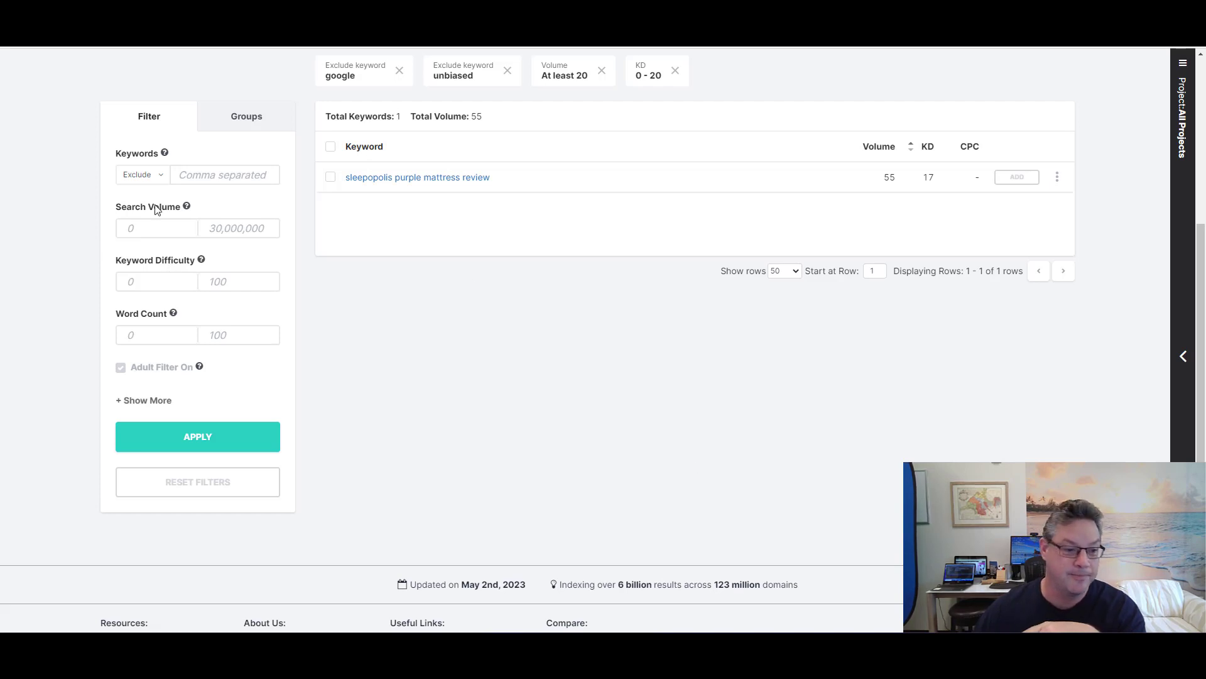
- Widen the keyword filter to a maximum difficulty of 30 with a minimum search volume of 20
{"action": "left_click", "coordinate": [149, 226]}
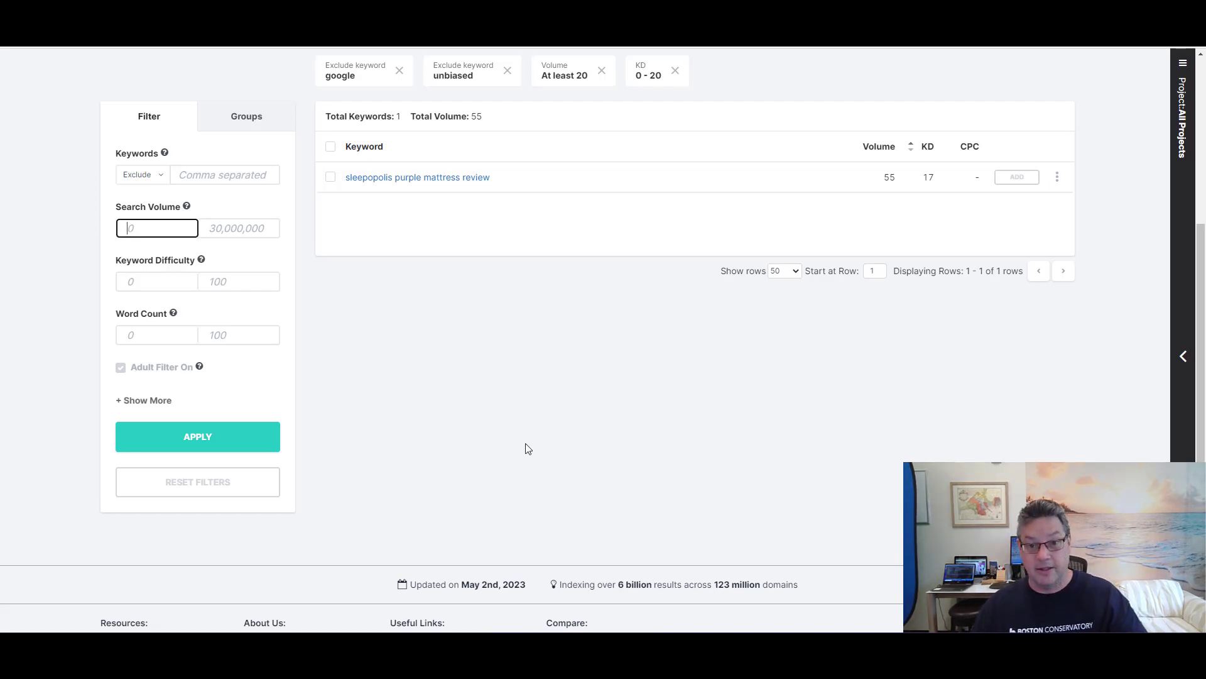
{"action": "type", "text": "20"}
{"action": "key", "text": "Tab"}
{"action": "key", "text": "Tab"}
{"action": "key", "text": "Tab"}
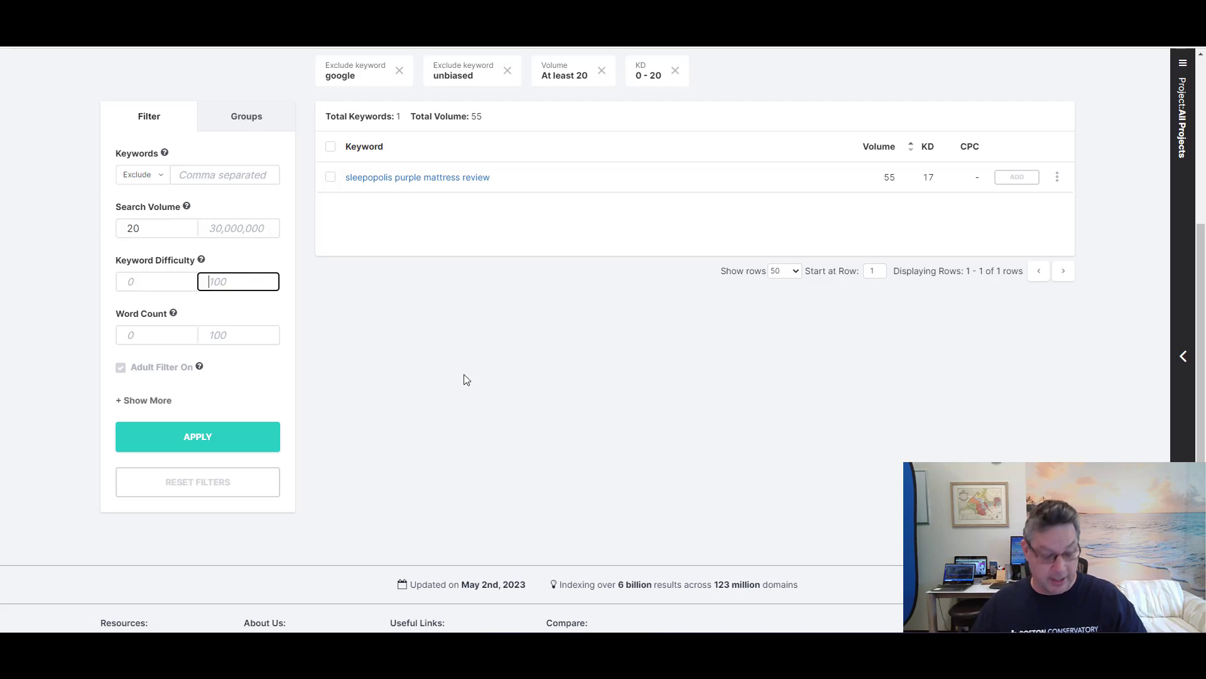
{"action": "type", "text": "30"}
{"action": "left_click", "coordinate": [221, 444]}
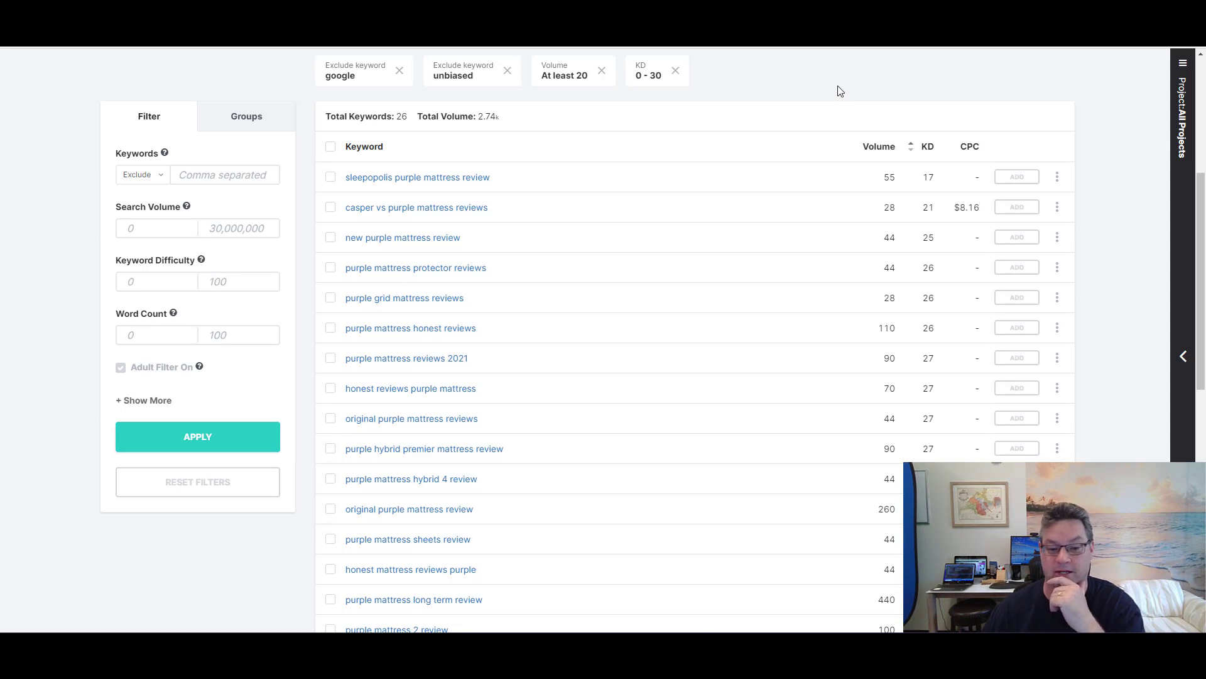
- Check the total keyword count and total search volume of the filtered results
{"action": "double_click", "coordinate": [402, 116]}
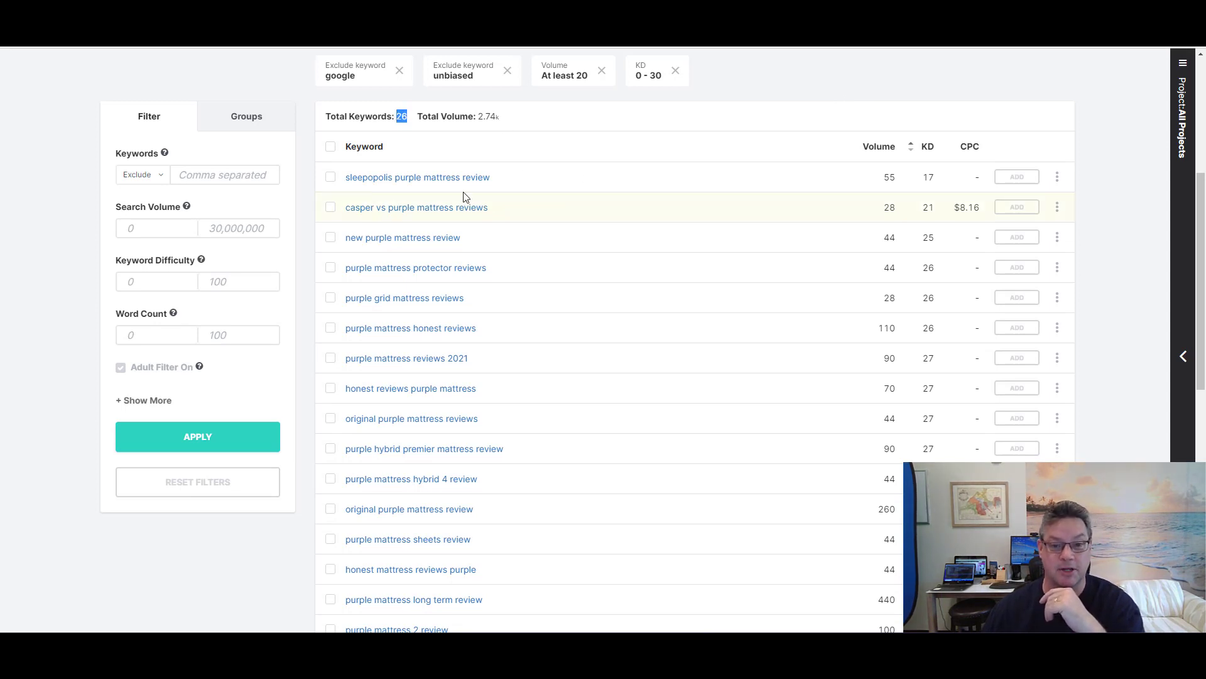
{"action": "left_click_drag", "start_coordinate": [502, 117], "coordinate": [477, 116]}
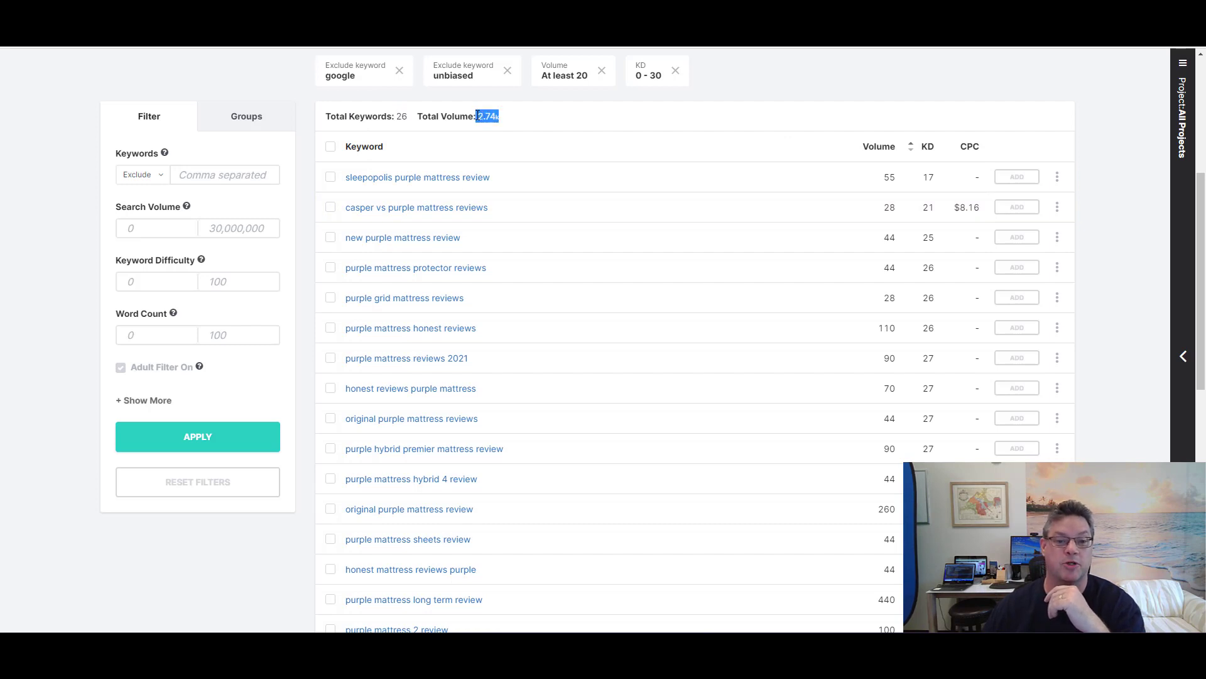
{"action": "left_click", "coordinate": [784, 84]}
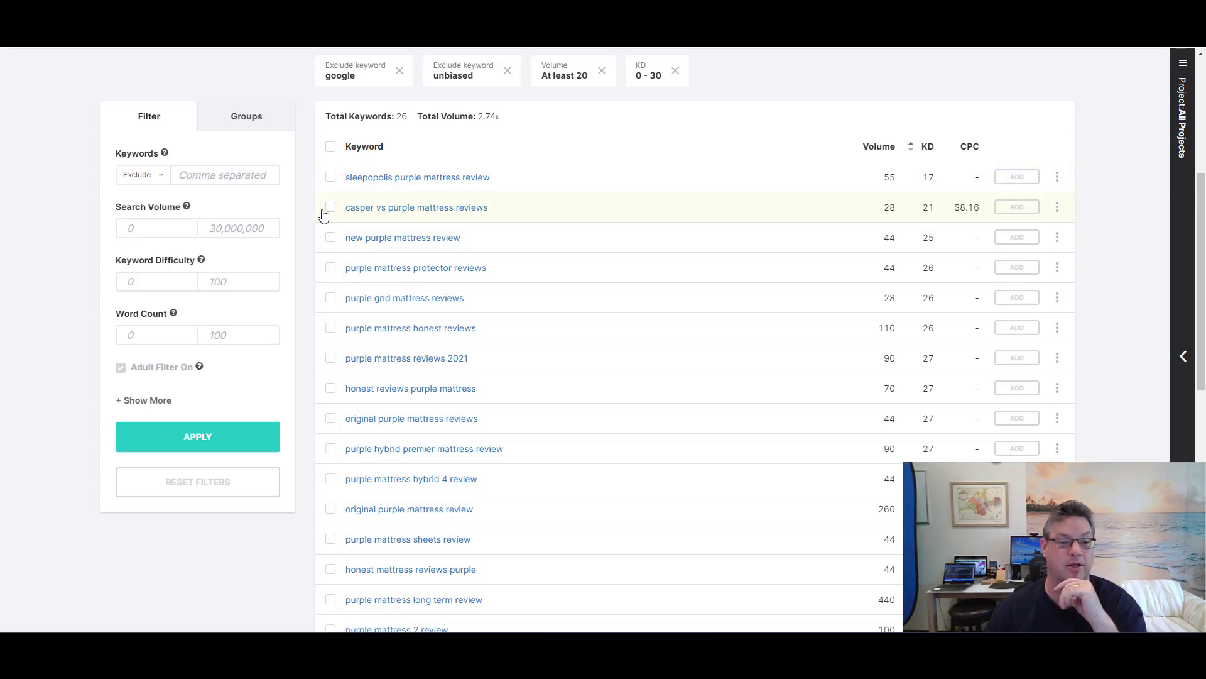
- Exclude keywords containing "sleepopolis" and "casper" from the filtered results
{"action": "left_click", "coordinate": [225, 177]}
{"action": "type", "text": "sleepo"}
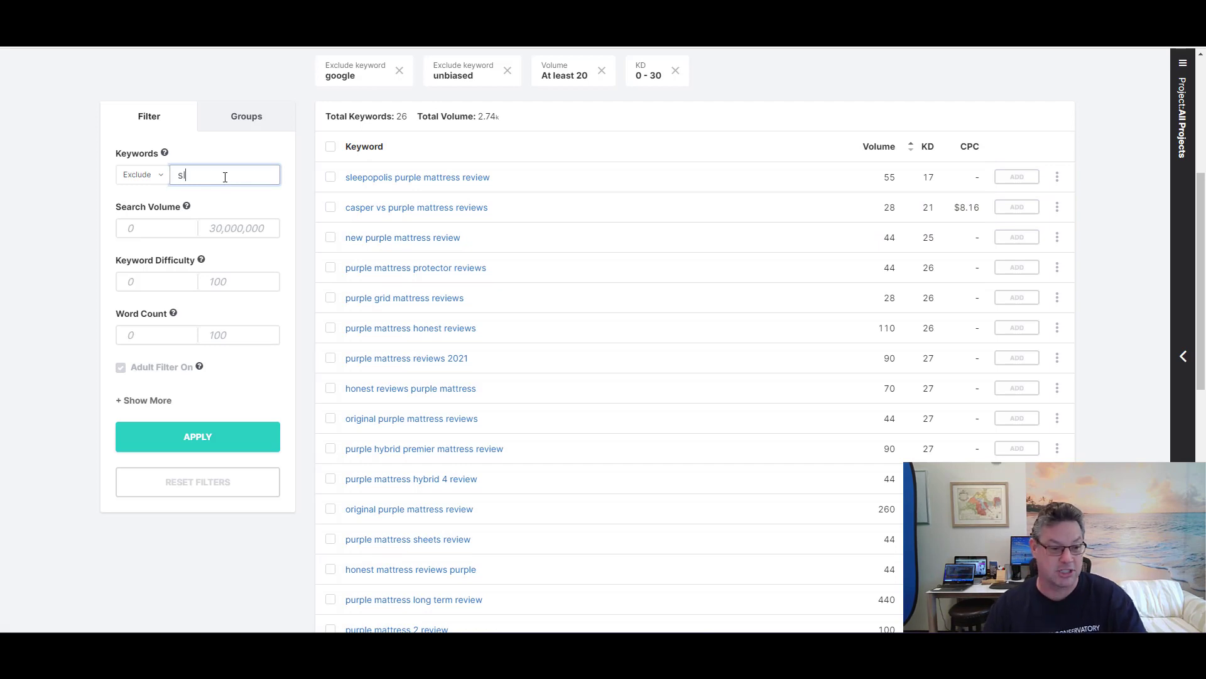
{"action": "type", "text": "polis"}
{"action": "key", "text": "Return"}
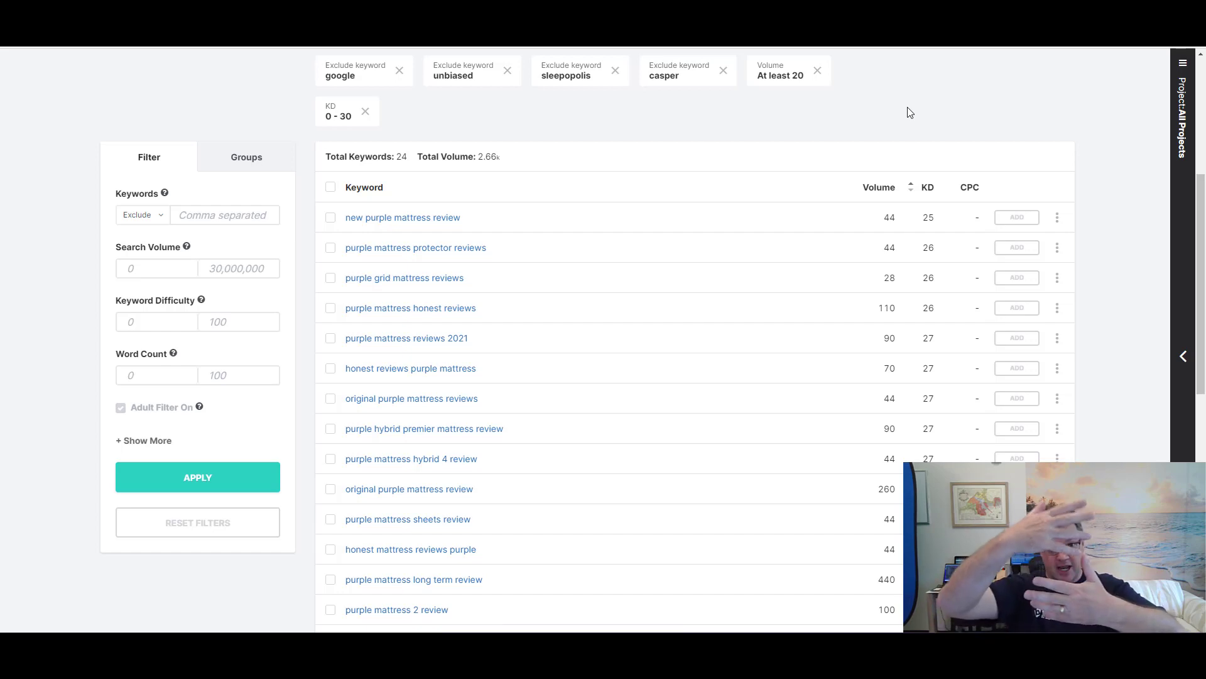
- Review the remaining purple mattress review keywords and their combined search volume
{"action": "scroll", "coordinate": [671, 324], "scroll_direction": "down", "scroll_amount": 7}
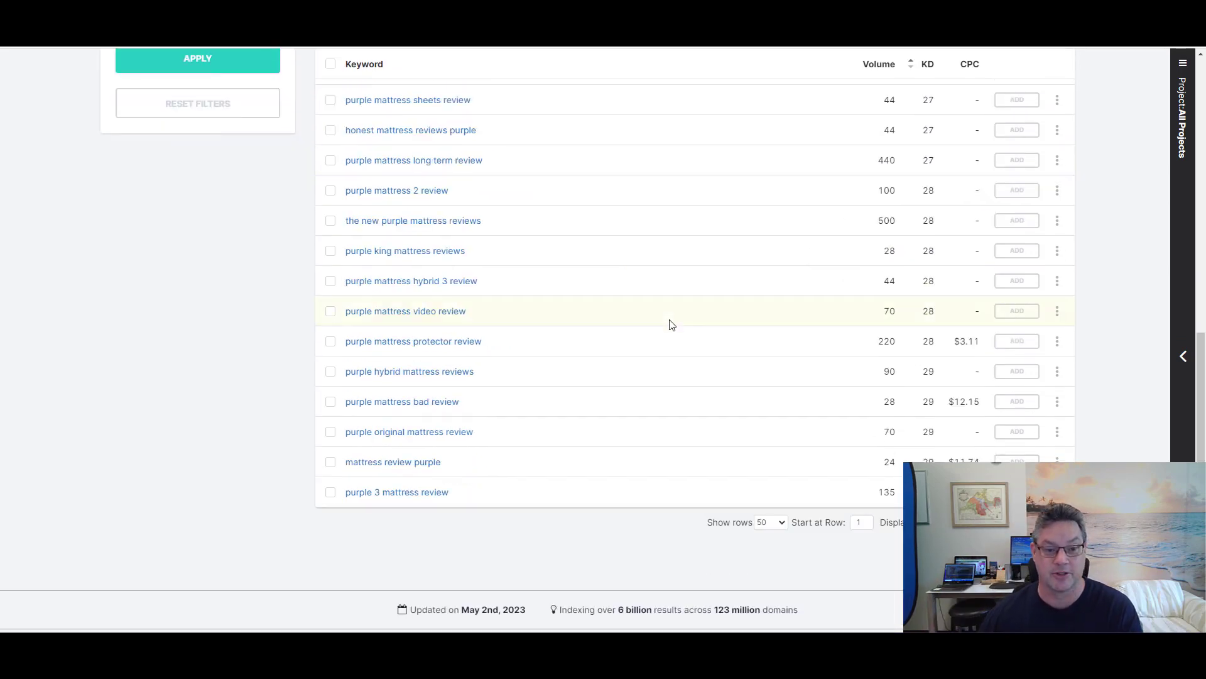
{"action": "scroll", "coordinate": [671, 325], "scroll_direction": "up", "scroll_amount": 5}
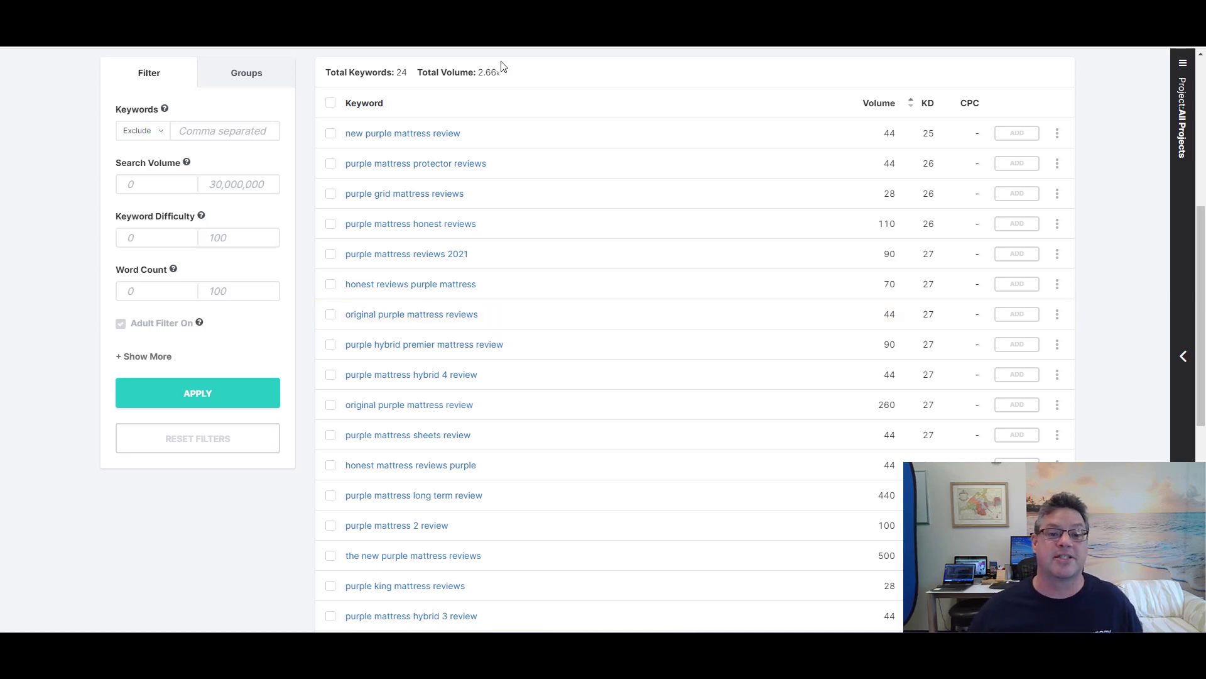
{"action": "left_click_drag", "start_coordinate": [507, 73], "coordinate": [480, 75]}
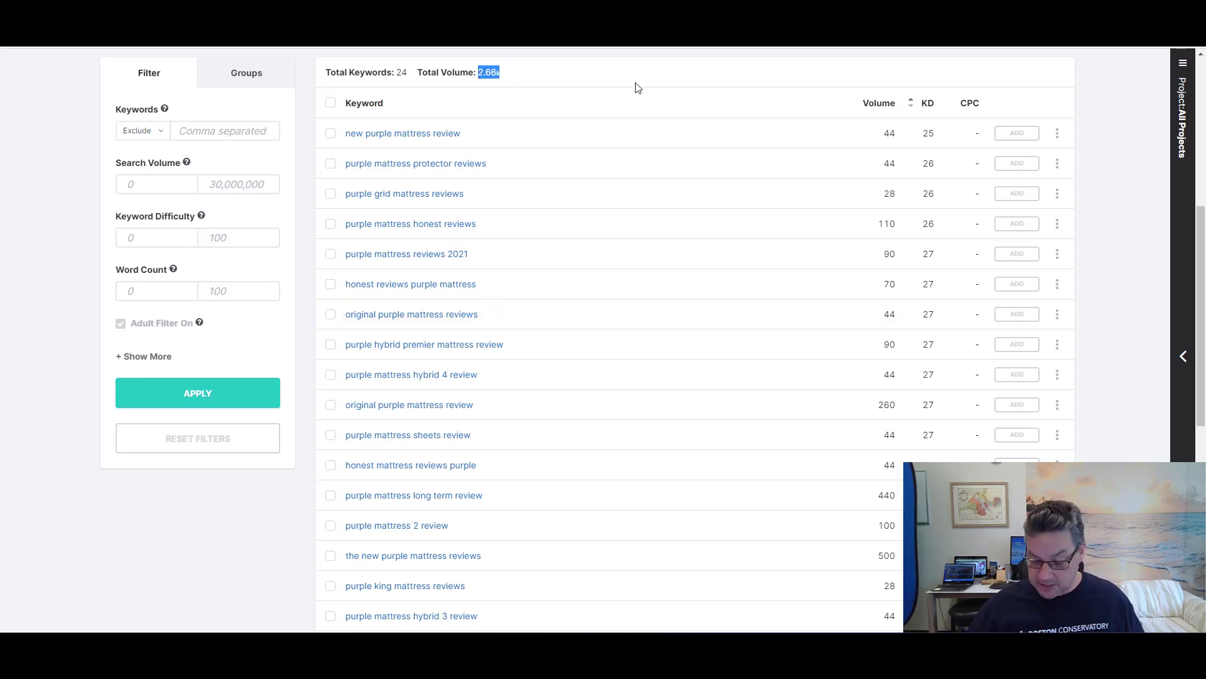
- Open Calculator over the keyword list and multiply 2,000 by 0.8
{"action": "key", "text": "XF86Calculator"}
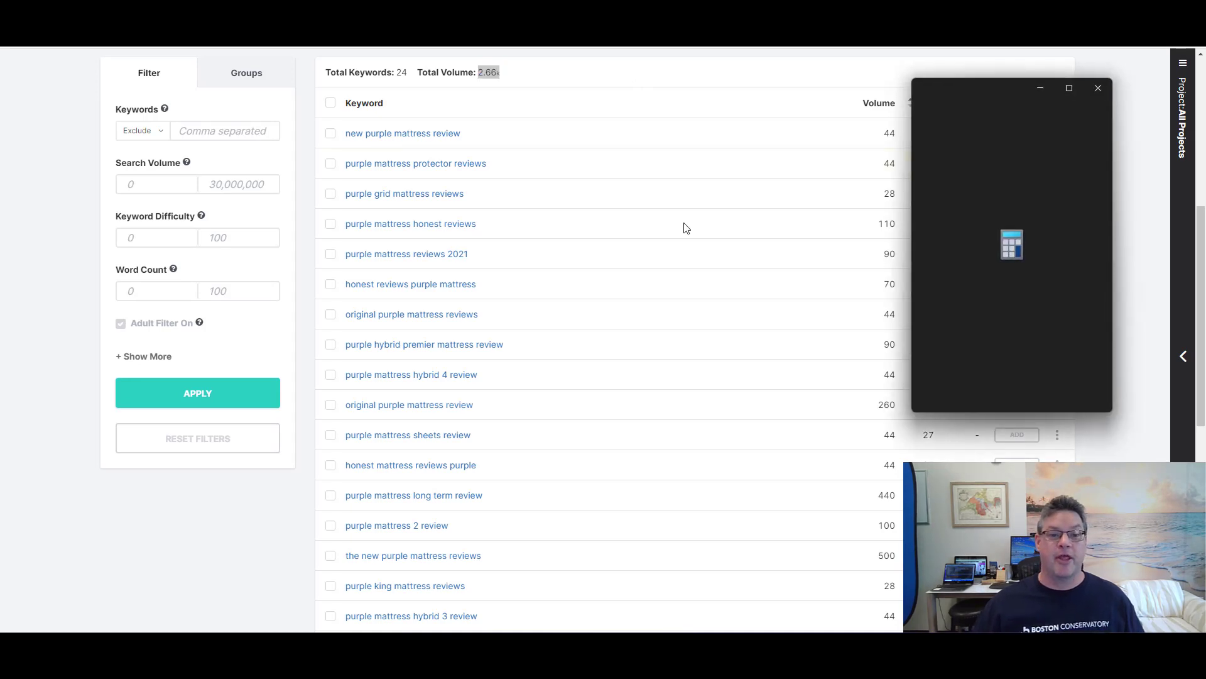
{"action": "left_click", "coordinate": [989, 361]}
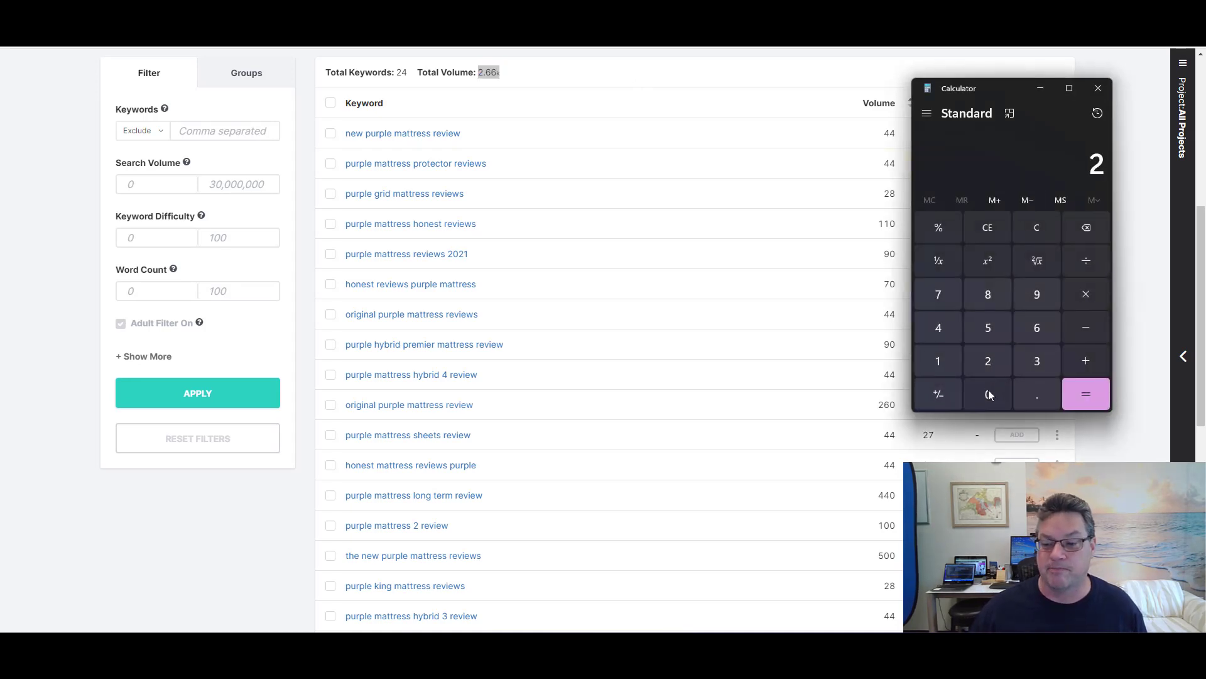
{"action": "triple_click", "coordinate": [988, 394]}
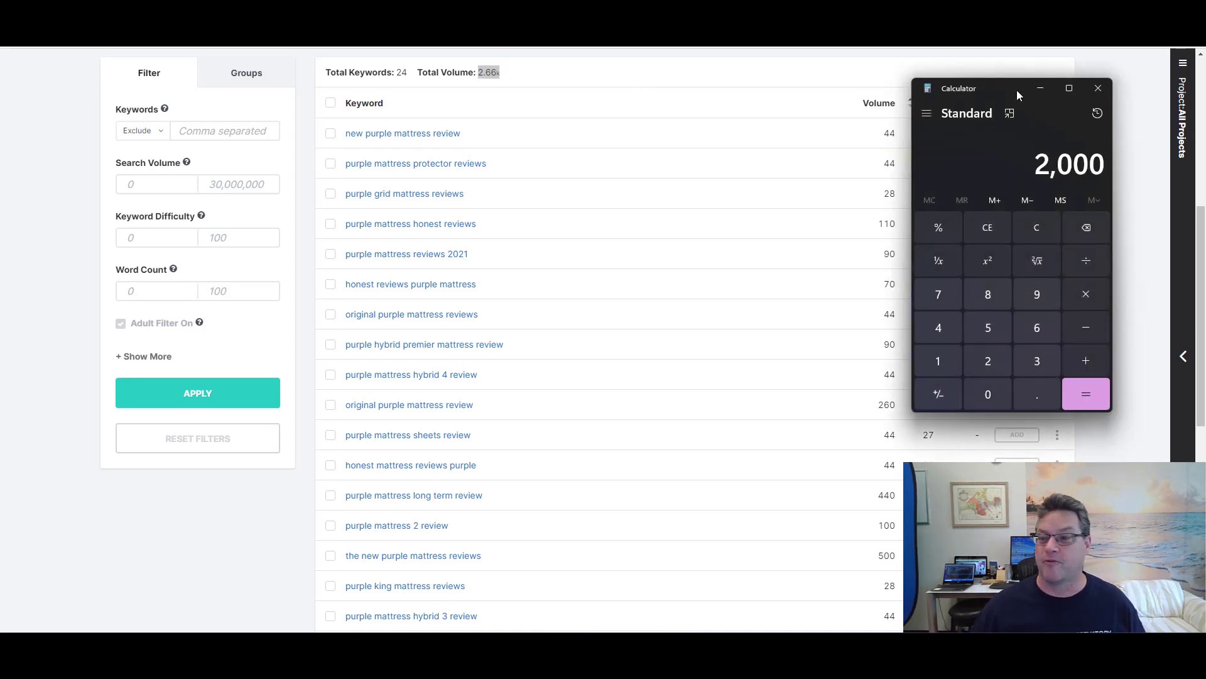
{"action": "left_click_drag", "start_coordinate": [1011, 81], "coordinate": [669, 134]}
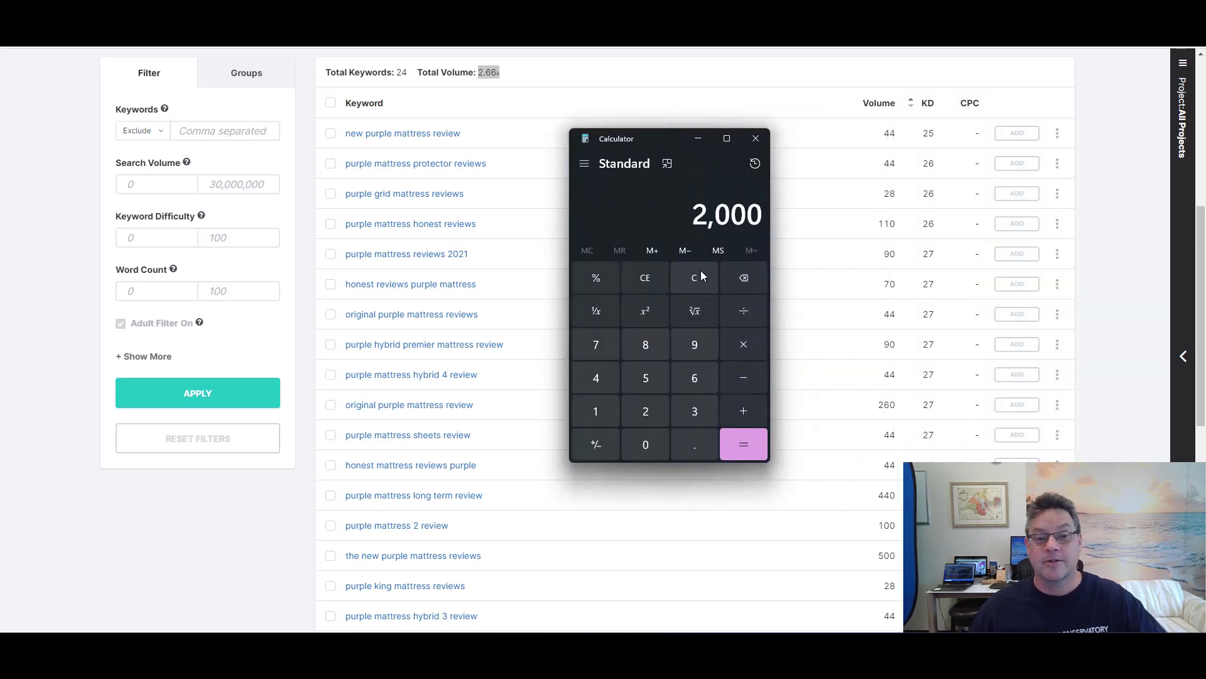
{"action": "left_click", "coordinate": [743, 343]}
{"action": "left_click", "coordinate": [690, 444]}
{"action": "left_click", "coordinate": [635, 342]}
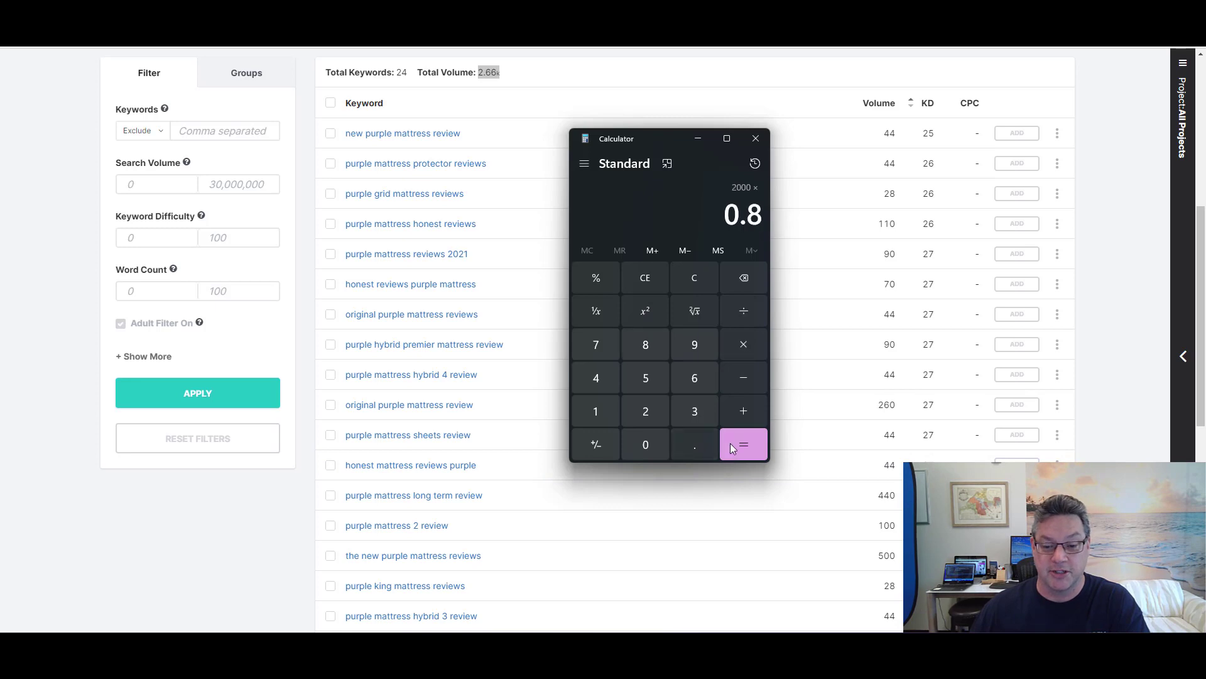
{"action": "left_click", "coordinate": [731, 442]}
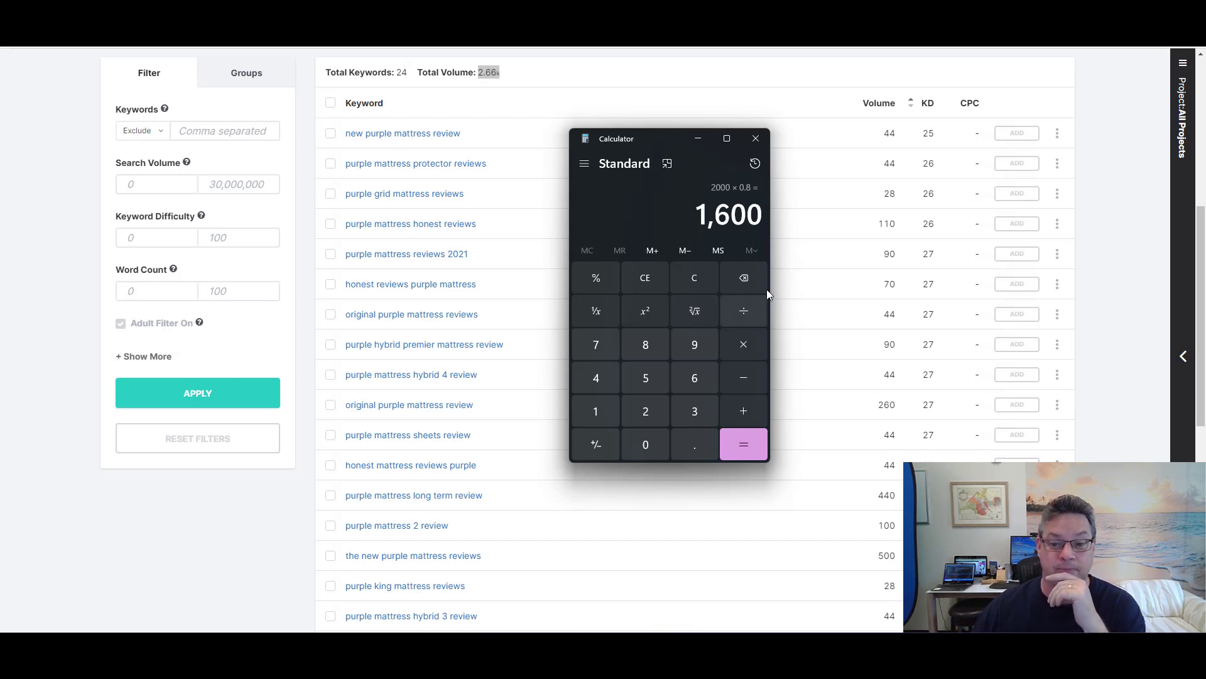
- Divide the calculated product by 5
{"action": "left_click", "coordinate": [743, 311]}
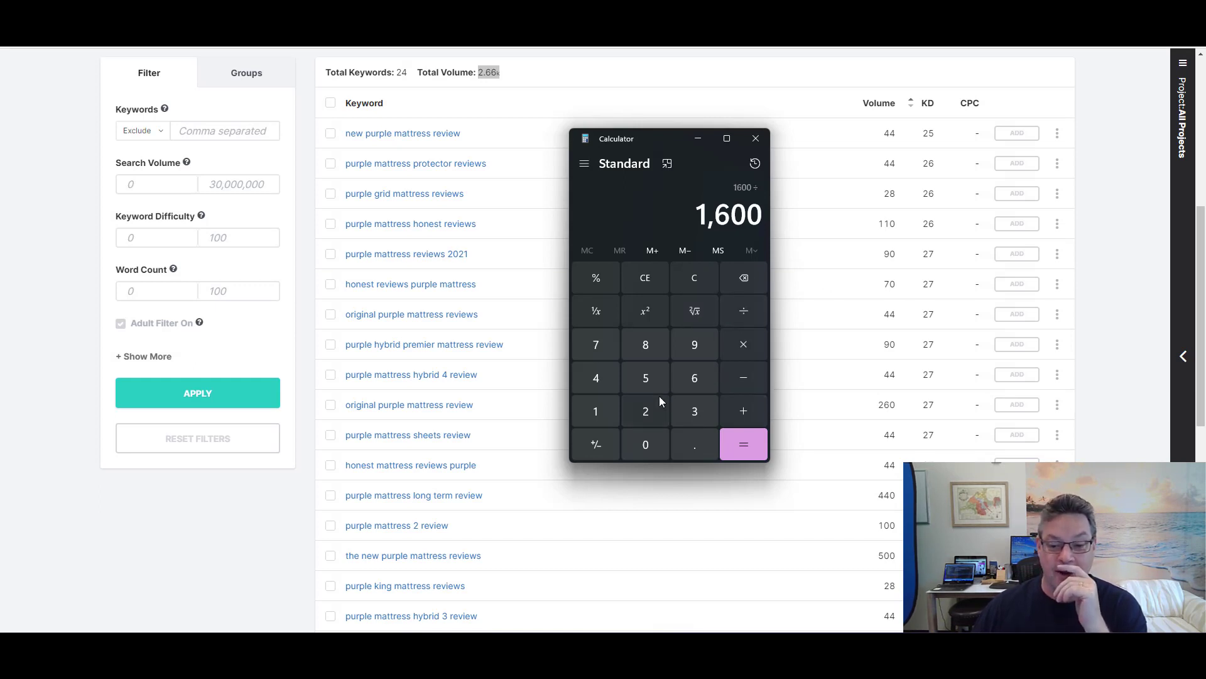
{"action": "left_click", "coordinate": [647, 379]}
{"action": "left_click", "coordinate": [734, 442]}
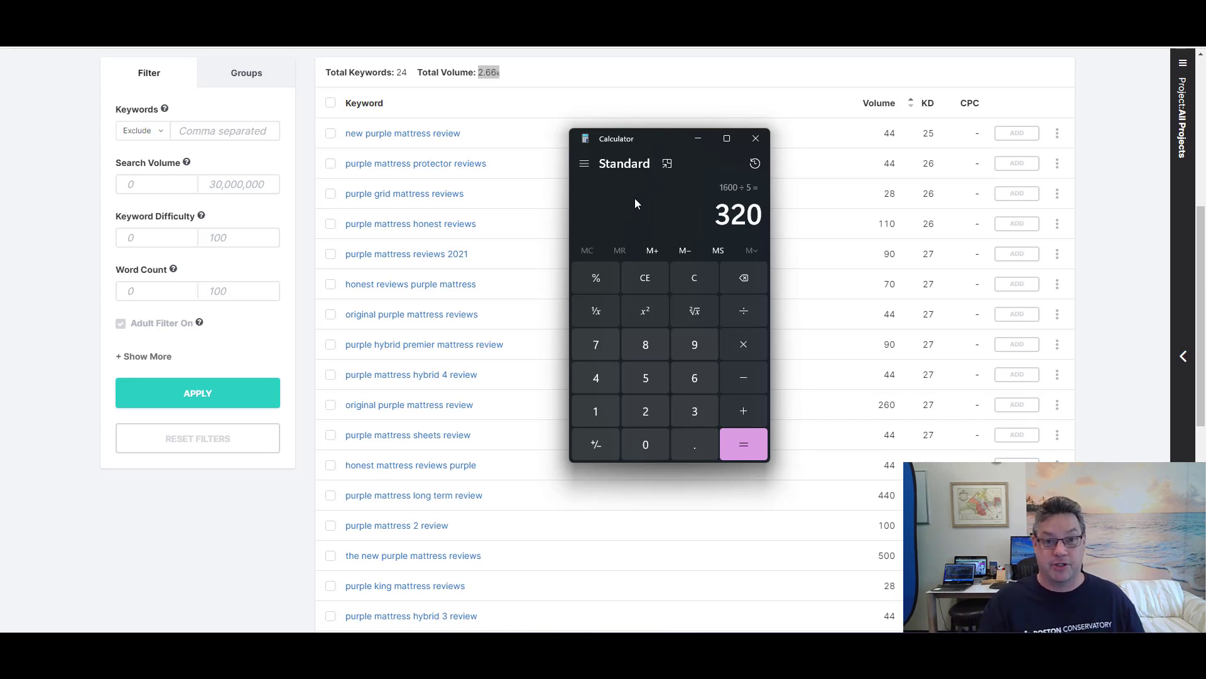
{"action": "left_click", "coordinate": [654, 379]}
{"action": "left_click", "coordinate": [643, 442]}
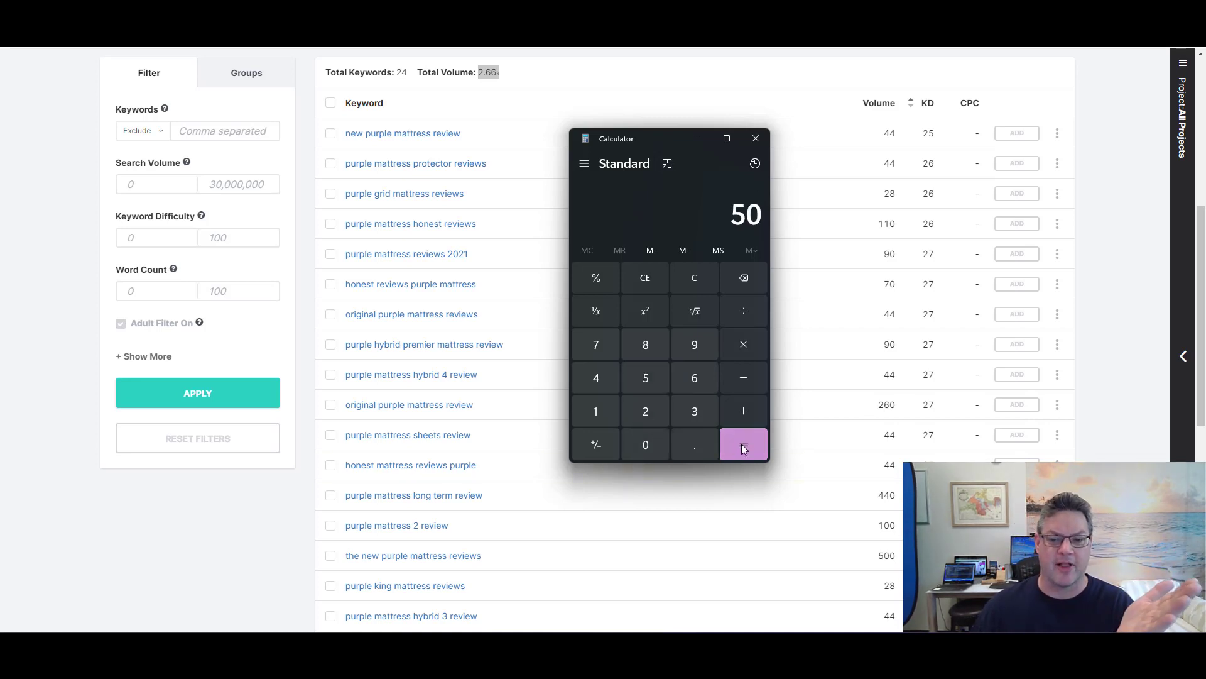
{"action": "left_click", "coordinate": [744, 446]}
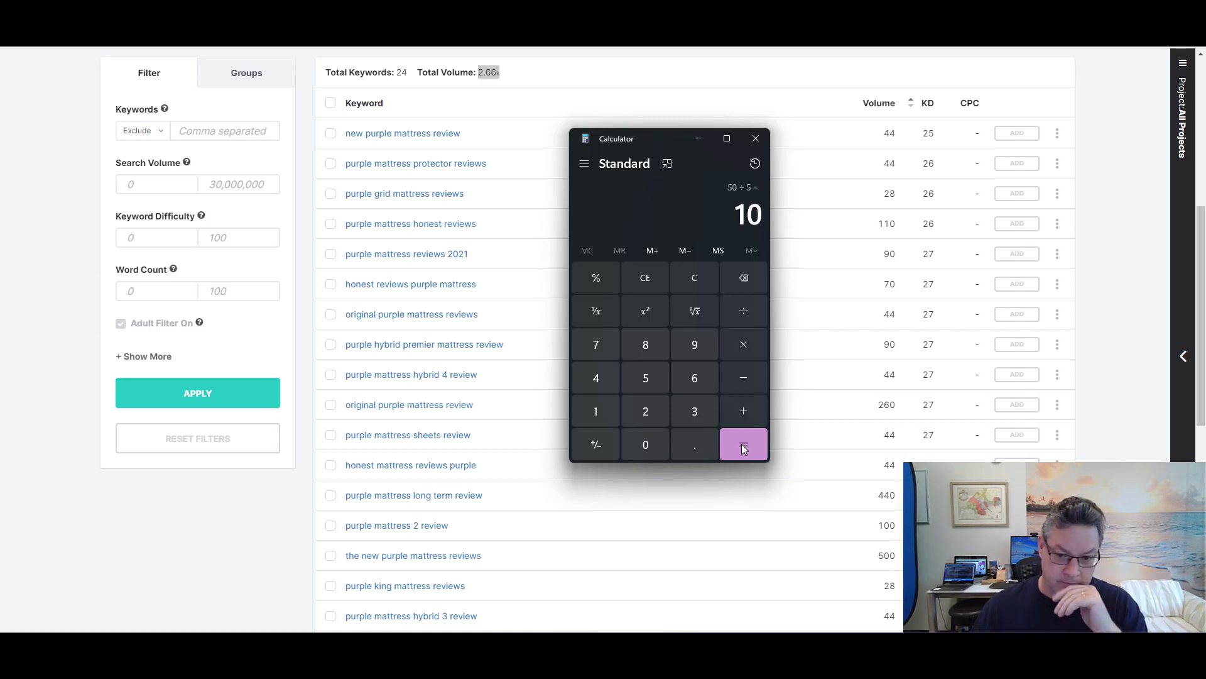
{"action": "left_click", "coordinate": [700, 280]}
- Multiply 320 by 50 in the calculator
{"action": "left_click", "coordinate": [698, 413]}
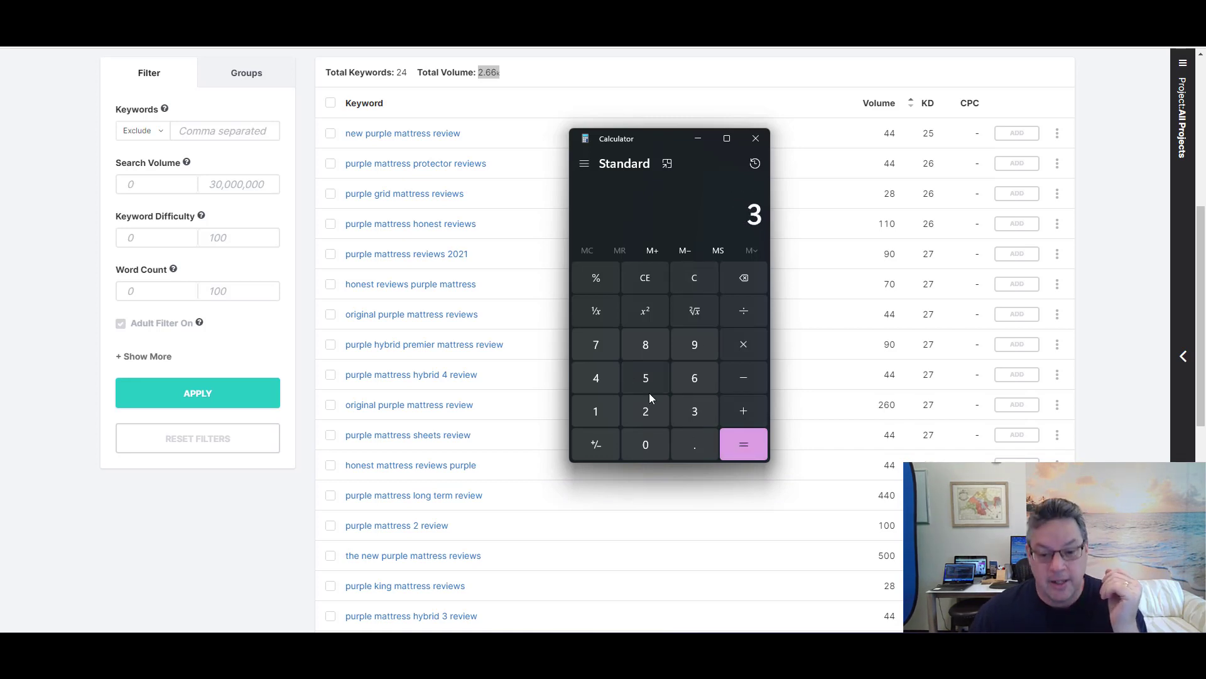
{"action": "left_click", "coordinate": [647, 405]}
{"action": "left_click", "coordinate": [633, 440]}
{"action": "left_click", "coordinate": [733, 349]}
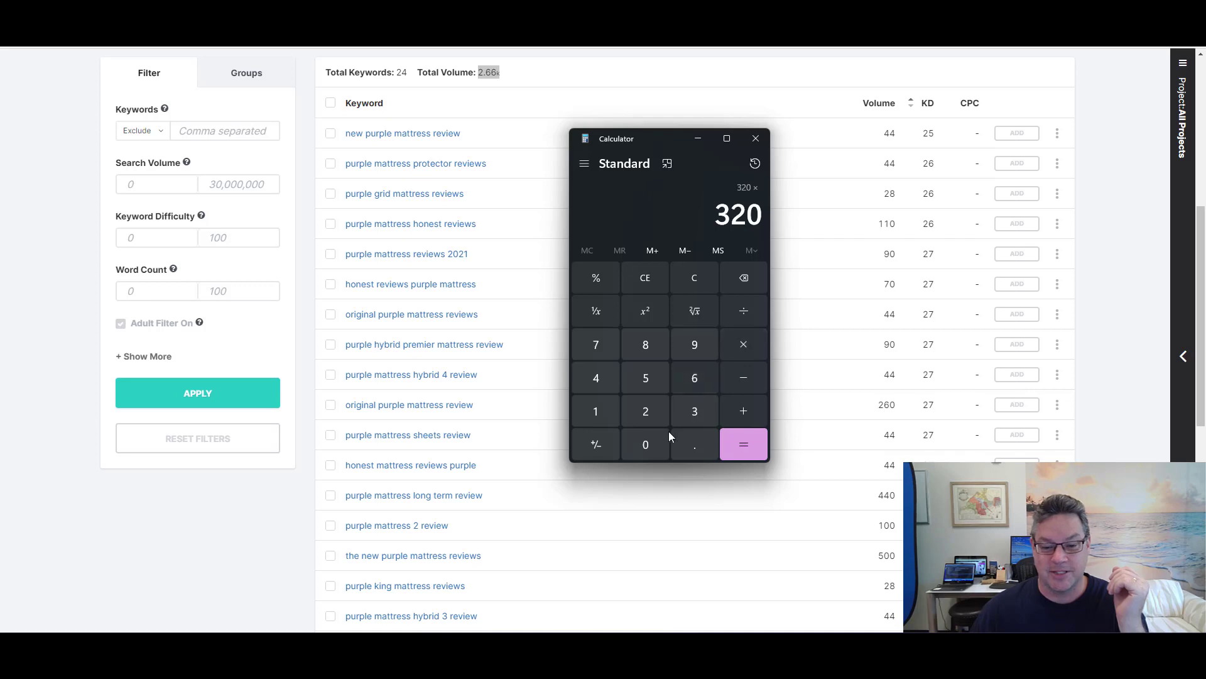
{"action": "left_click", "coordinate": [647, 379]}
{"action": "left_click", "coordinate": [646, 439]}
{"action": "left_click", "coordinate": [743, 443]}
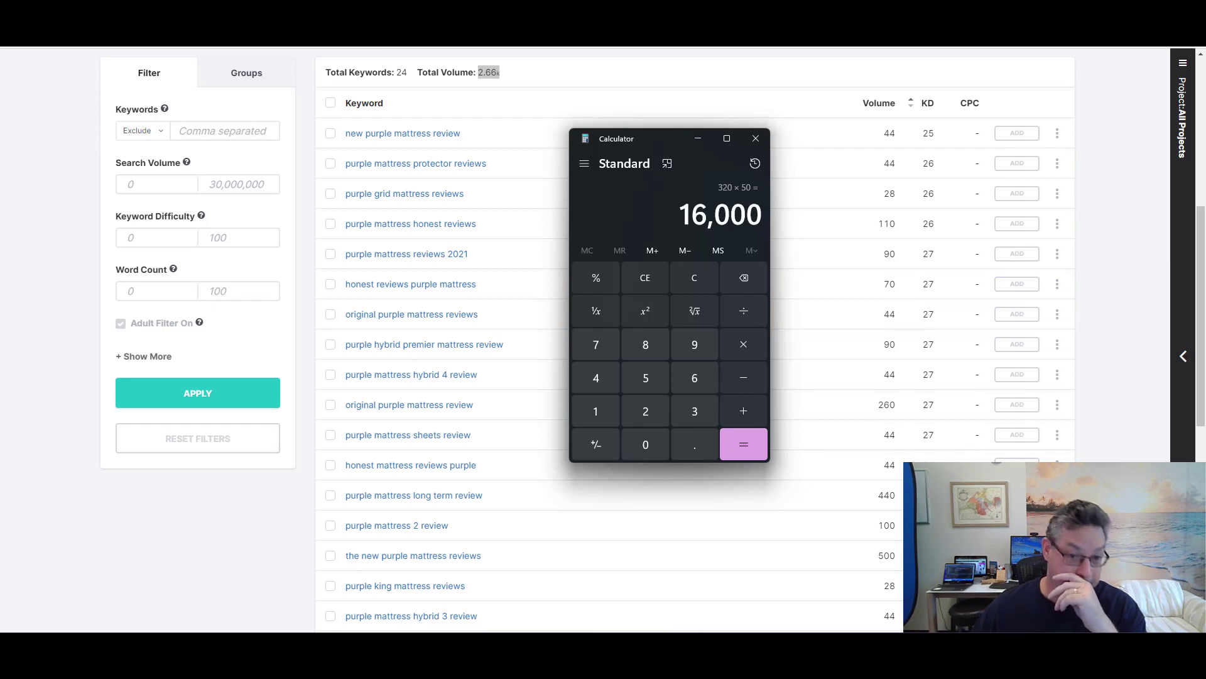
- Switch to the ChatGPT Purple Mattress conversation and read the opening question and its answer about the brand
{"action": "mouse_move", "coordinate": [382, 25]}
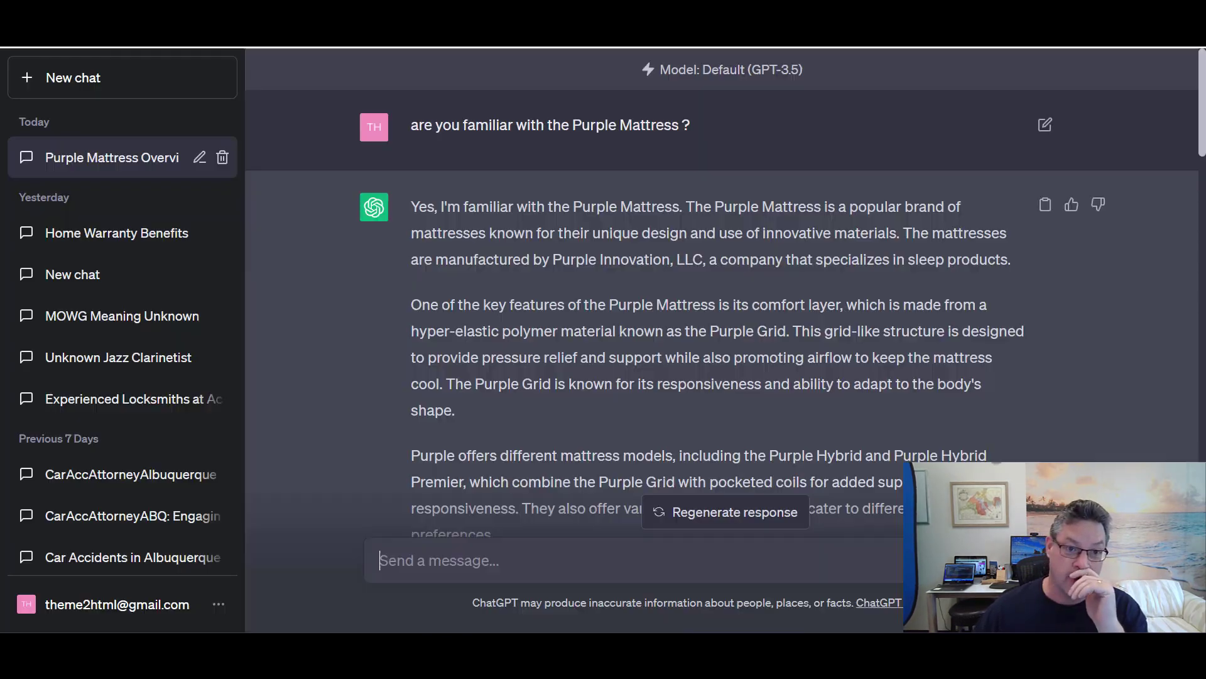
{"action": "left_click", "coordinate": [381, 25]}
{"action": "left_click_drag", "start_coordinate": [725, 122], "coordinate": [399, 124]}
{"action": "left_click", "coordinate": [800, 274]}
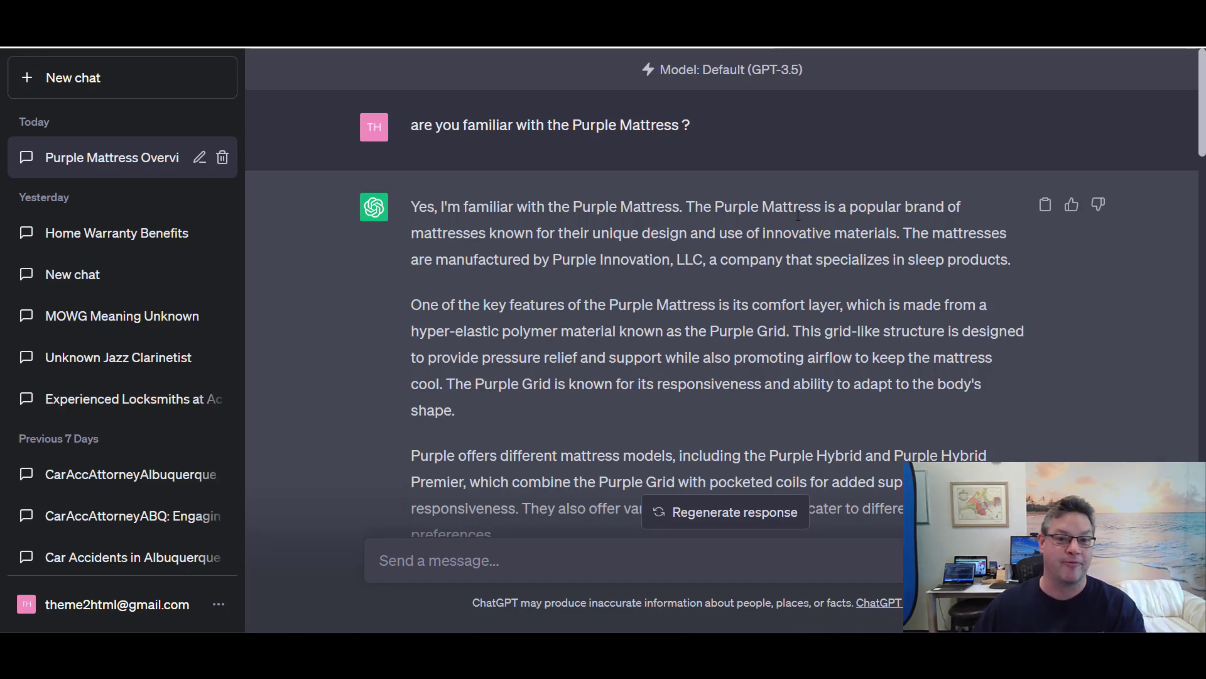
{"action": "scroll", "coordinate": [705, 246], "scroll_direction": "down", "scroll_amount": 1}
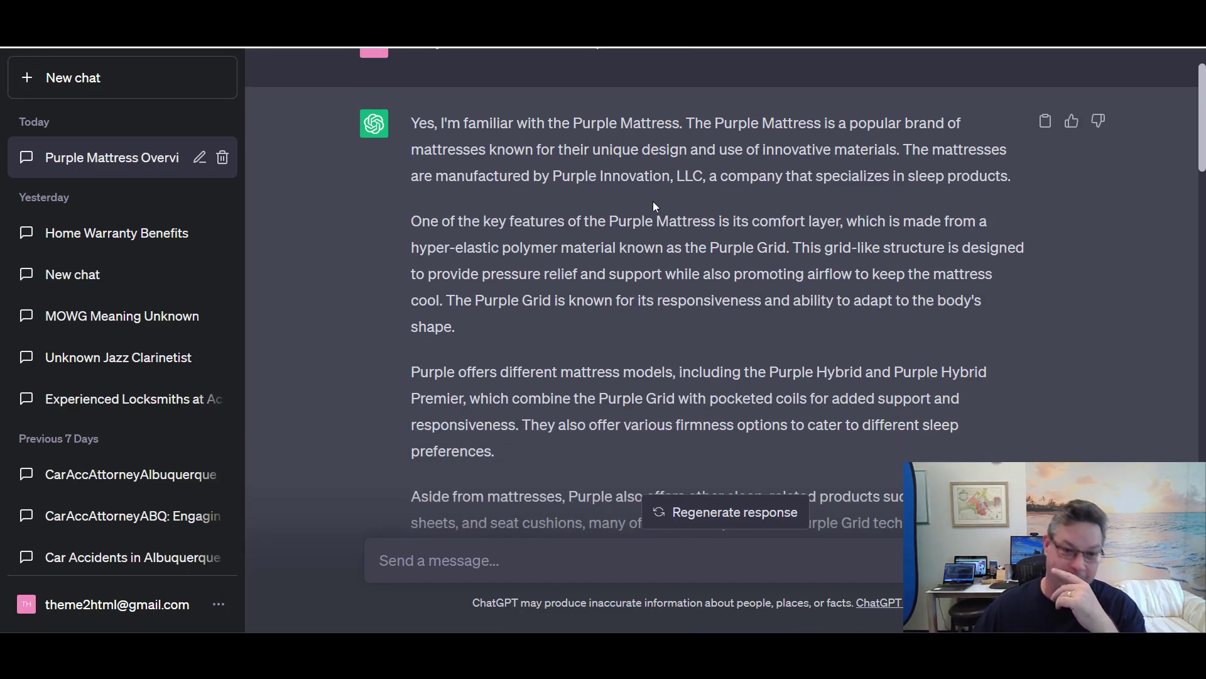
{"action": "left_click_drag", "start_coordinate": [428, 123], "coordinate": [965, 176]}
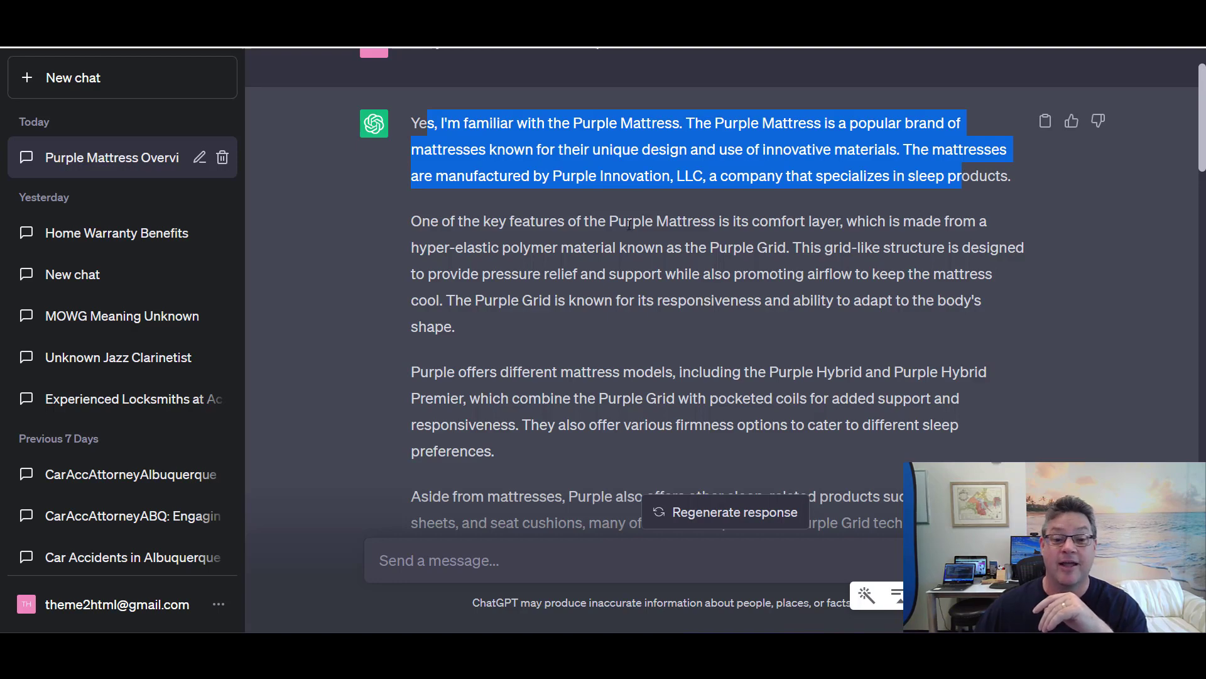
{"action": "left_click", "coordinate": [749, 250]}
{"action": "scroll", "coordinate": [741, 201], "scroll_direction": "down", "scroll_amount": 4}
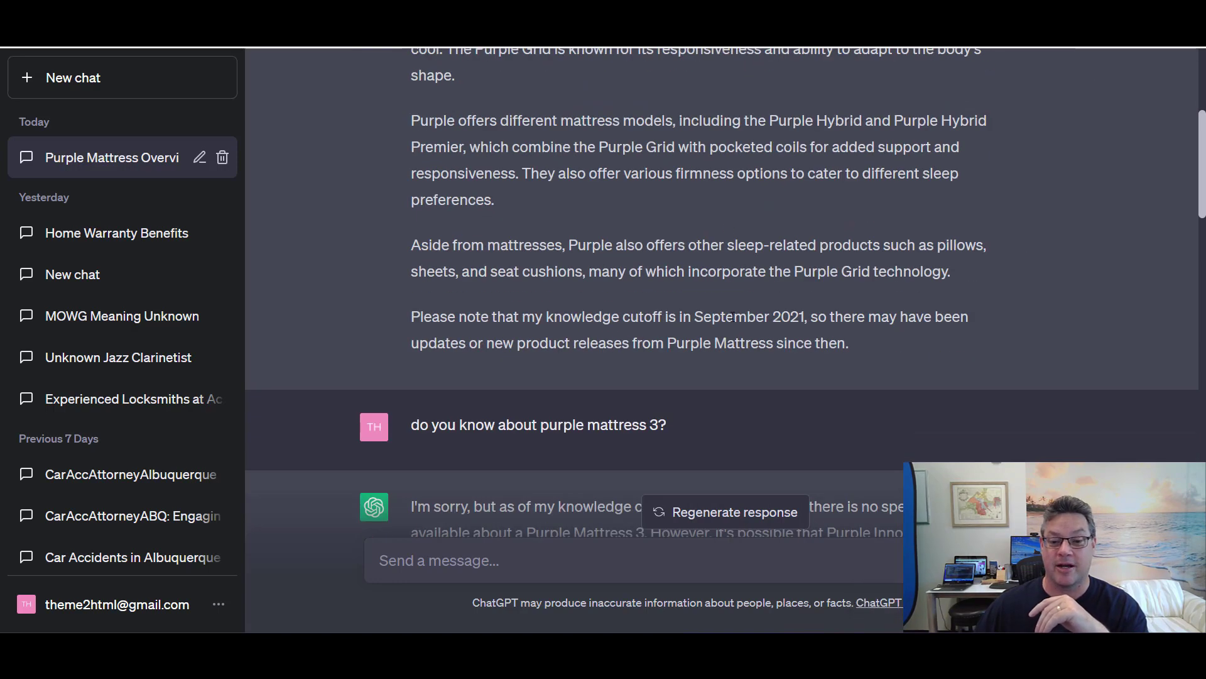
- Read the question about purple mattress 3 and ChatGPT's reply to it
{"action": "scroll", "coordinate": [733, 318], "scroll_direction": "down", "scroll_amount": 3}
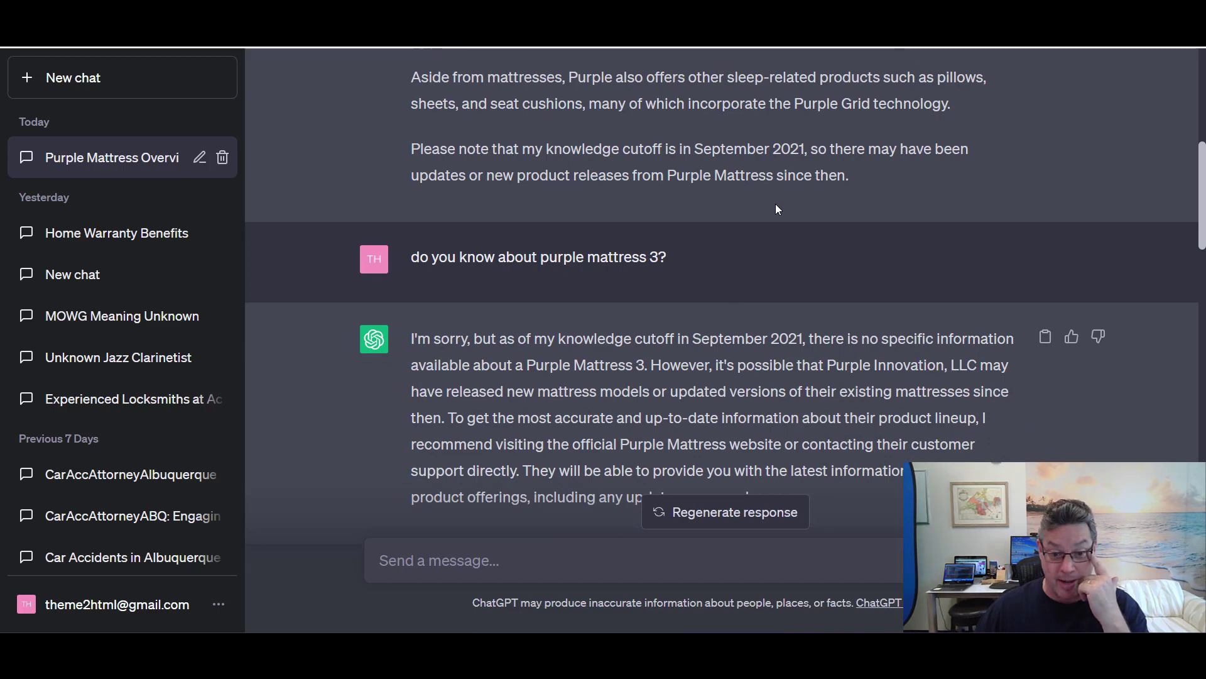
{"action": "scroll", "coordinate": [776, 203], "scroll_direction": "down", "scroll_amount": 2}
{"action": "left_click_drag", "start_coordinate": [688, 171], "coordinate": [476, 174]}
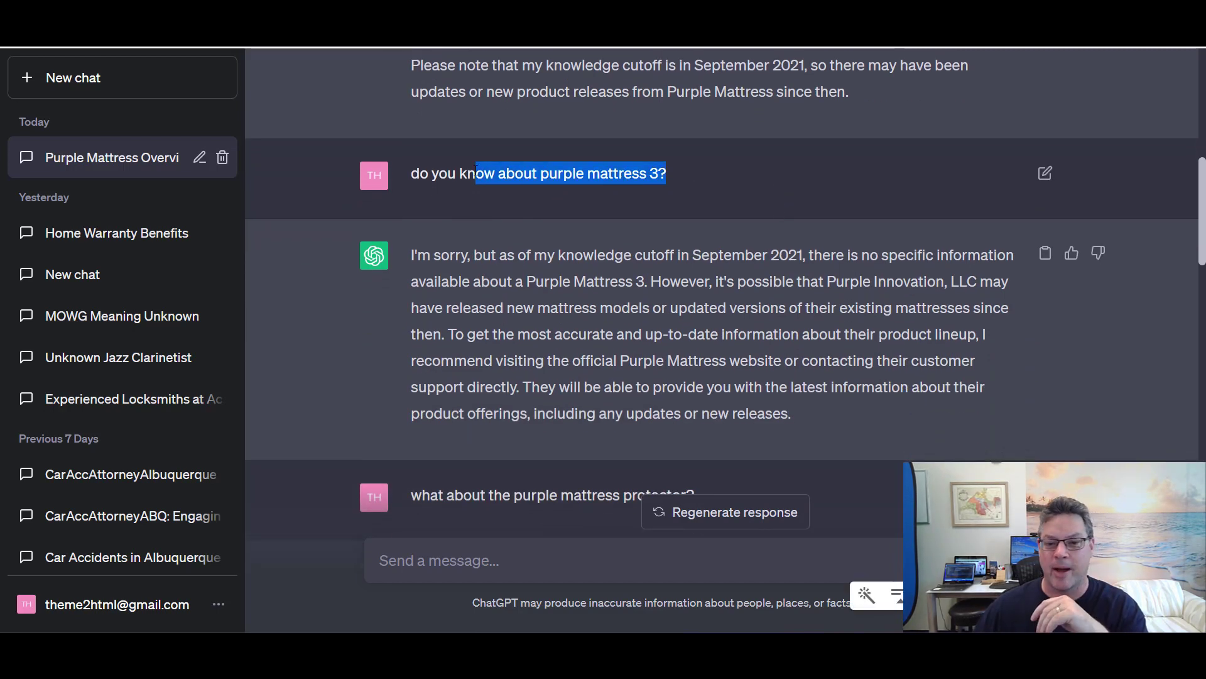
{"action": "scroll", "coordinate": [900, 190], "scroll_direction": "down", "scroll_amount": 2}
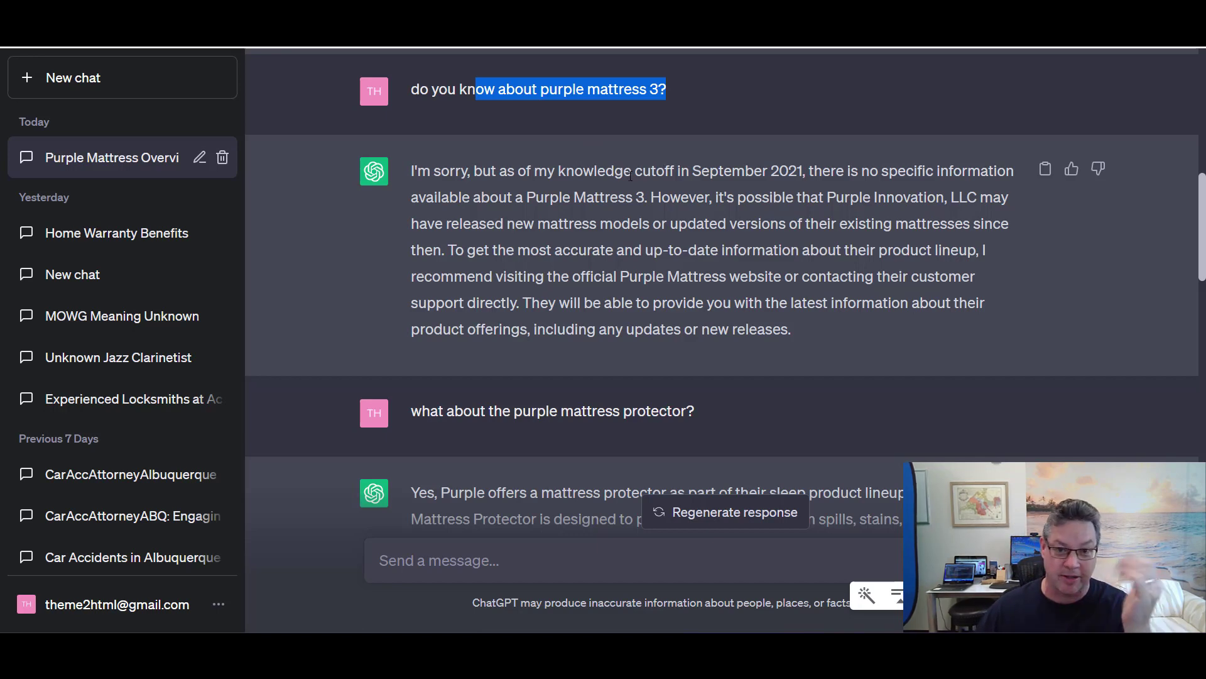
- Read the question about the purple mattress protector and the product description in the answer
{"action": "scroll", "coordinate": [630, 175], "scroll_direction": "down", "scroll_amount": 4}
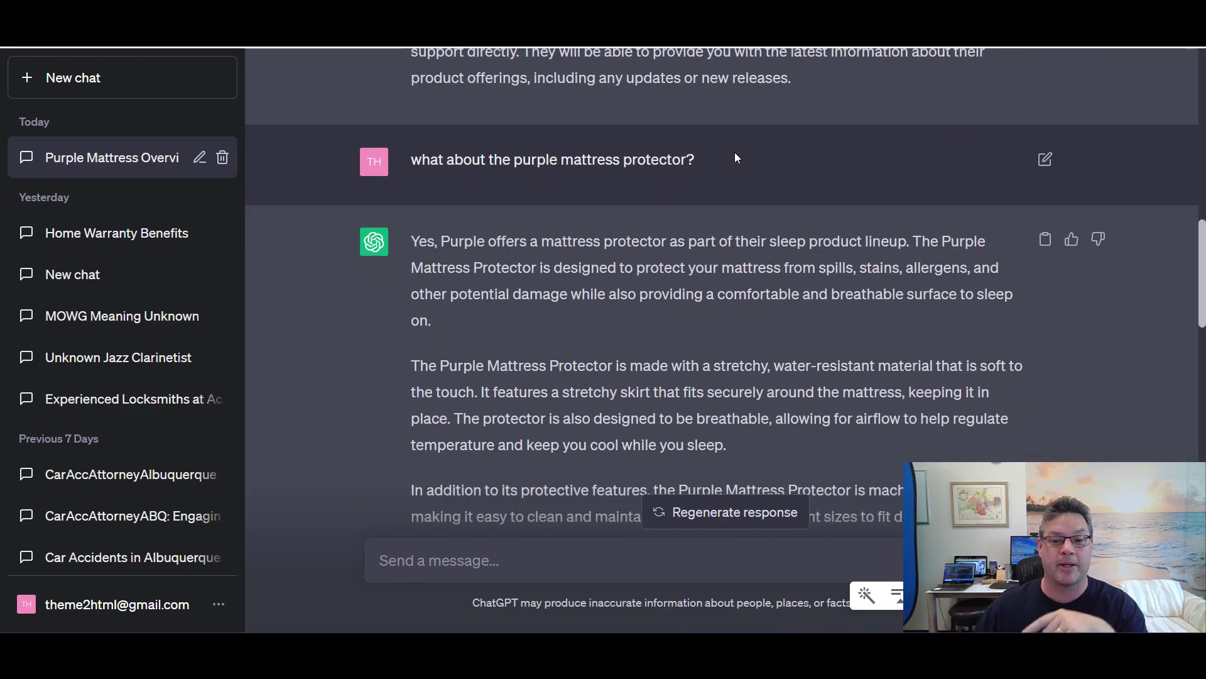
{"action": "left_click_drag", "start_coordinate": [723, 159], "coordinate": [487, 160]}
{"action": "scroll", "coordinate": [503, 176], "scroll_direction": "down", "scroll_amount": 3}
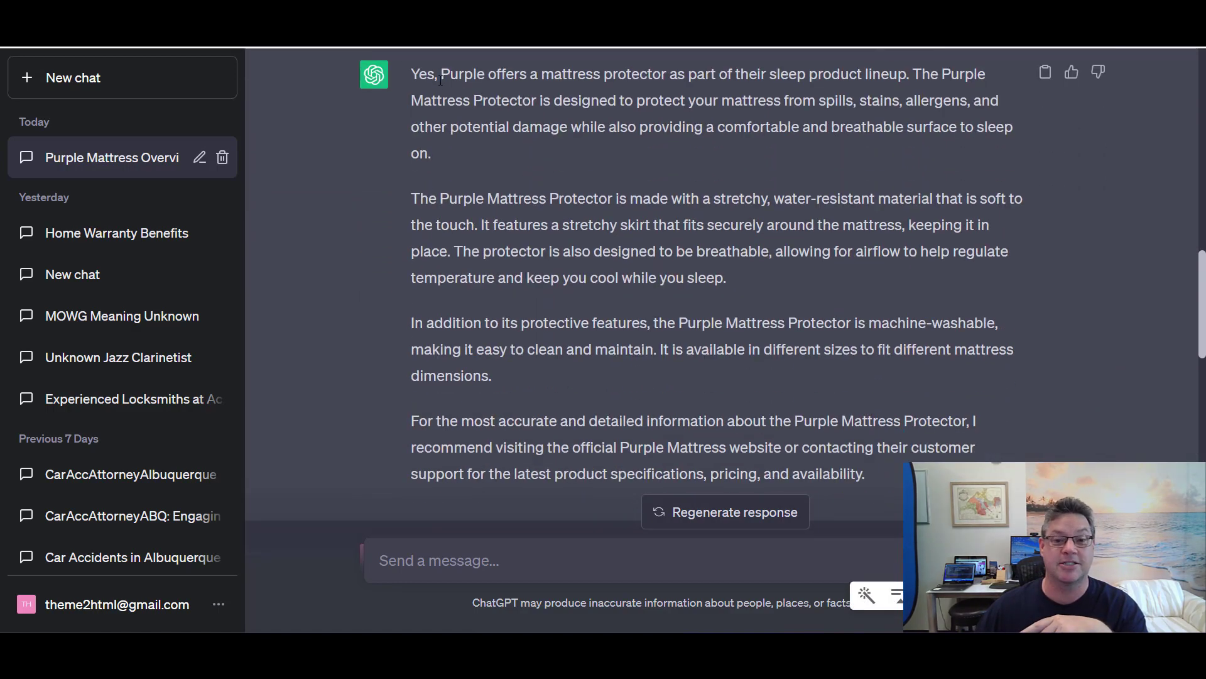
{"action": "left_click_drag", "start_coordinate": [449, 75], "coordinate": [919, 262]}
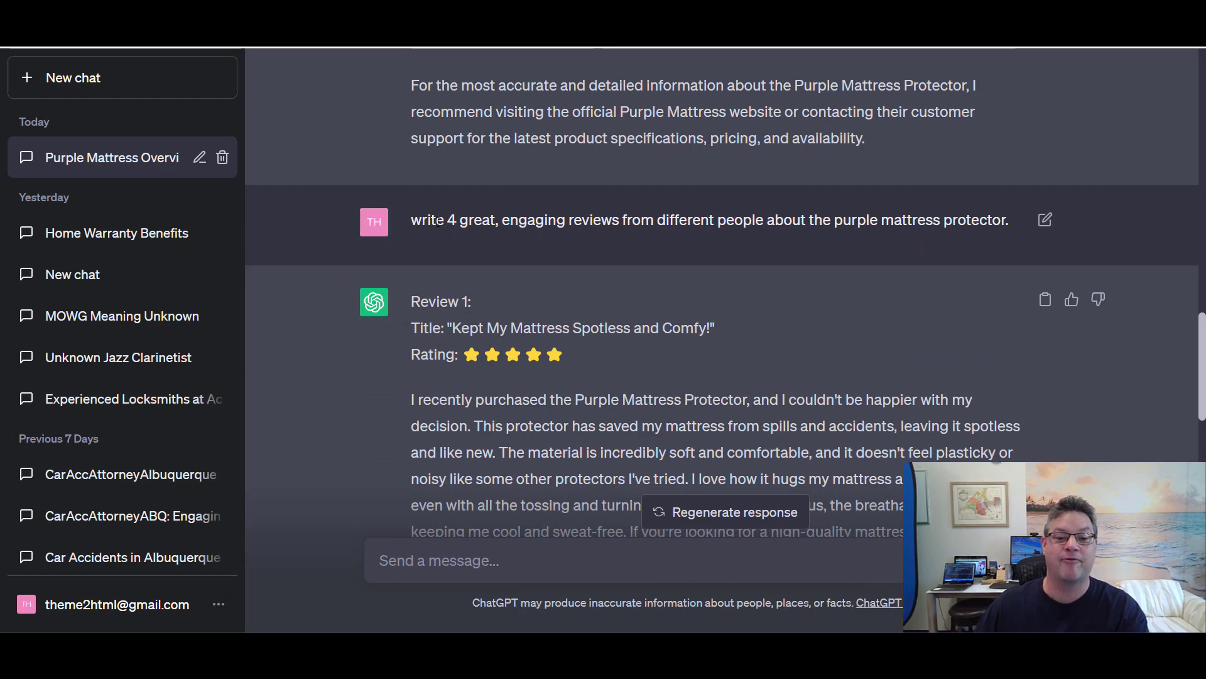
- Examine the prompt for 4 engaging purple mattress protector reviews and the title of the first generated review
{"action": "left_click_drag", "start_coordinate": [436, 219], "coordinate": [1002, 231]}
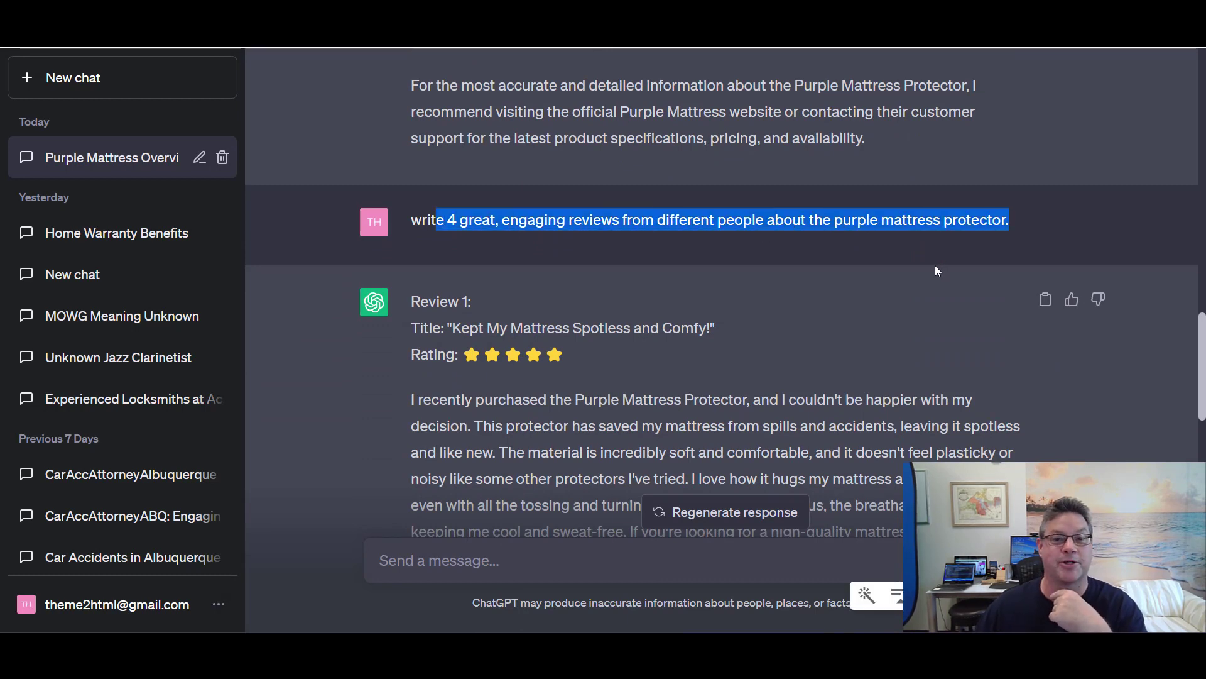
{"action": "scroll", "coordinate": [935, 266], "scroll_direction": "down", "scroll_amount": 3}
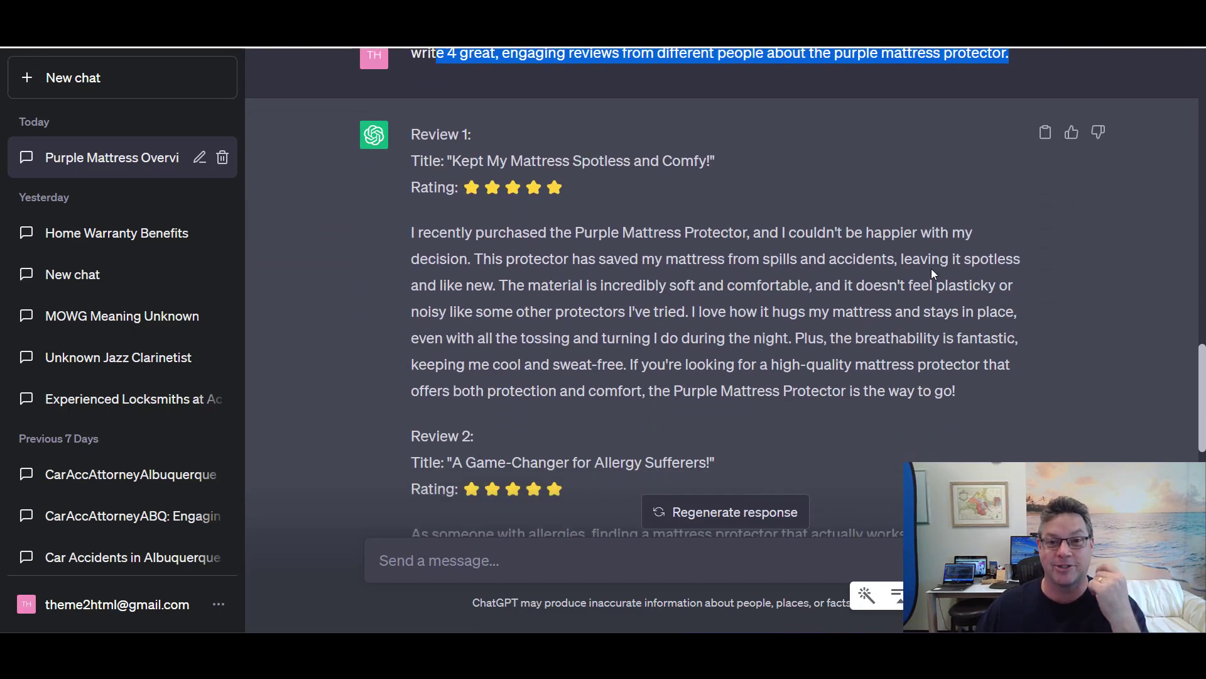
{"action": "left_click_drag", "start_coordinate": [421, 161], "coordinate": [728, 162]}
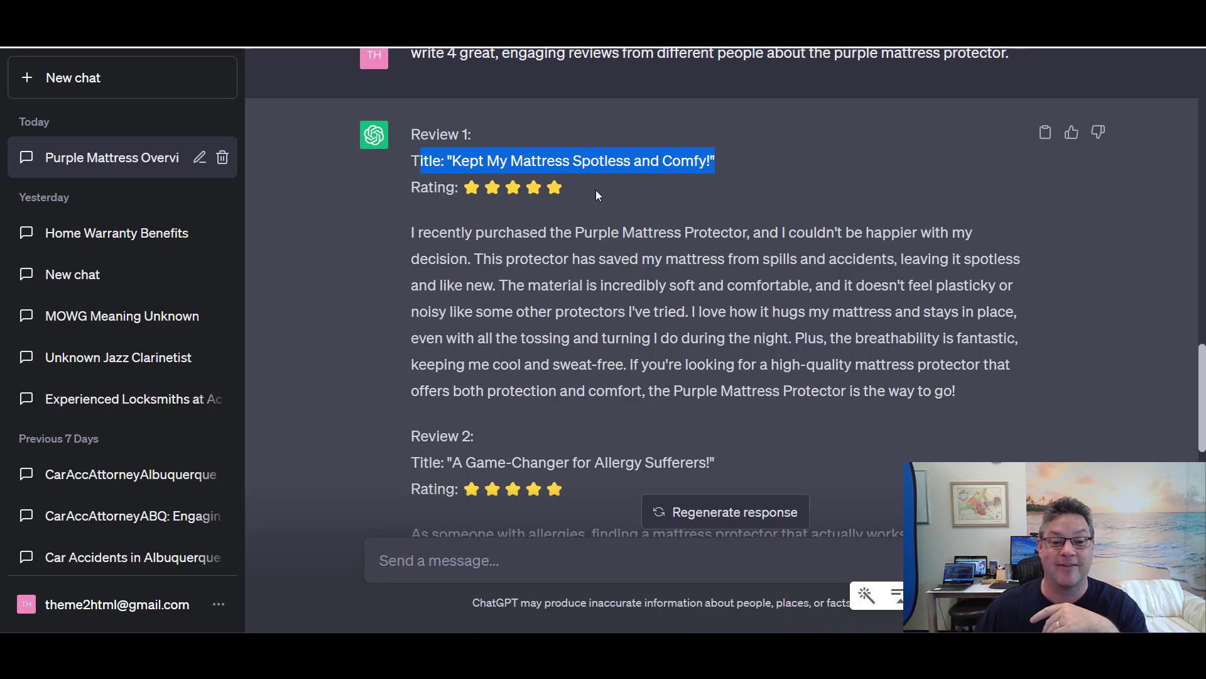
- Read the first generated purple mattress protector review and the title of the second one
{"action": "scroll", "coordinate": [596, 190], "scroll_direction": "down", "scroll_amount": 1}
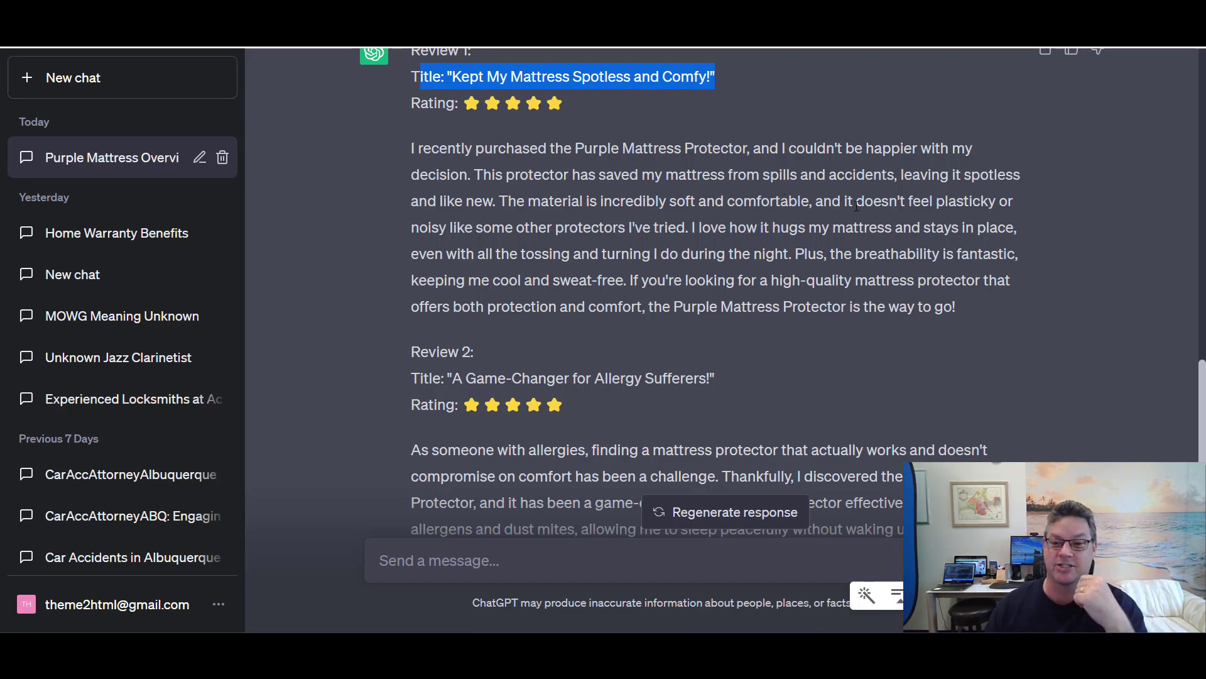
{"action": "scroll", "coordinate": [862, 208], "scroll_direction": "down", "scroll_amount": 3}
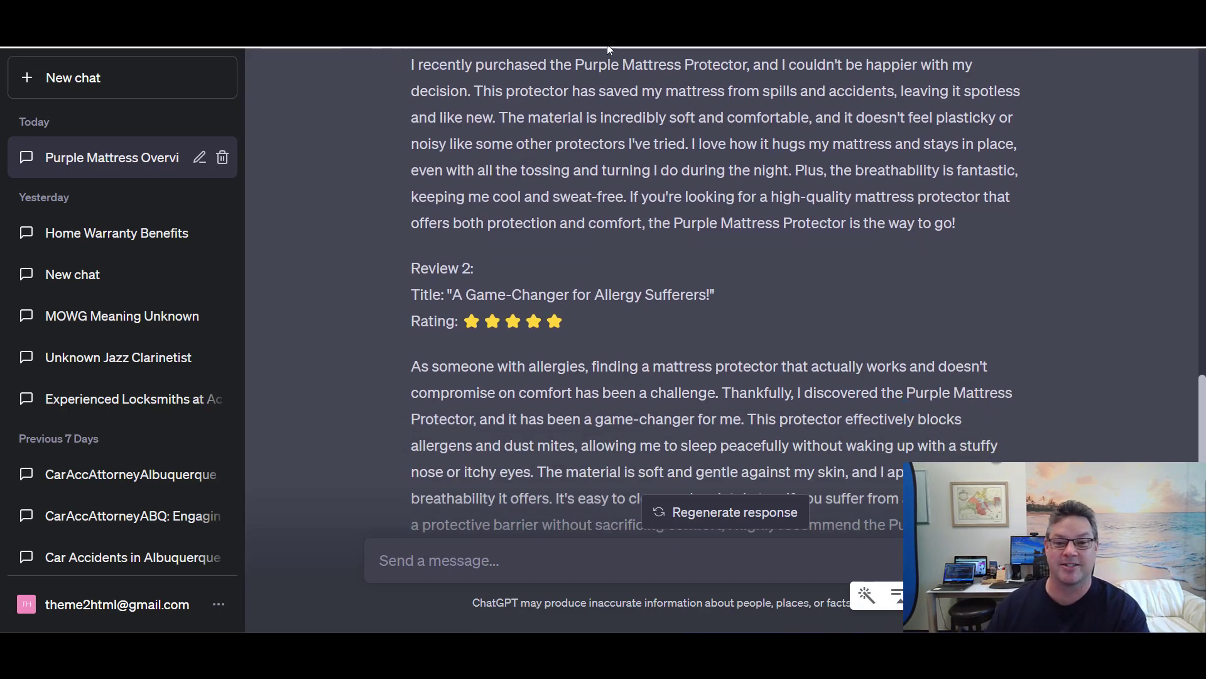
{"action": "scroll", "coordinate": [808, 135], "scroll_direction": "down", "scroll_amount": 1}
{"action": "scroll", "coordinate": [807, 130], "scroll_direction": "down", "scroll_amount": 2}
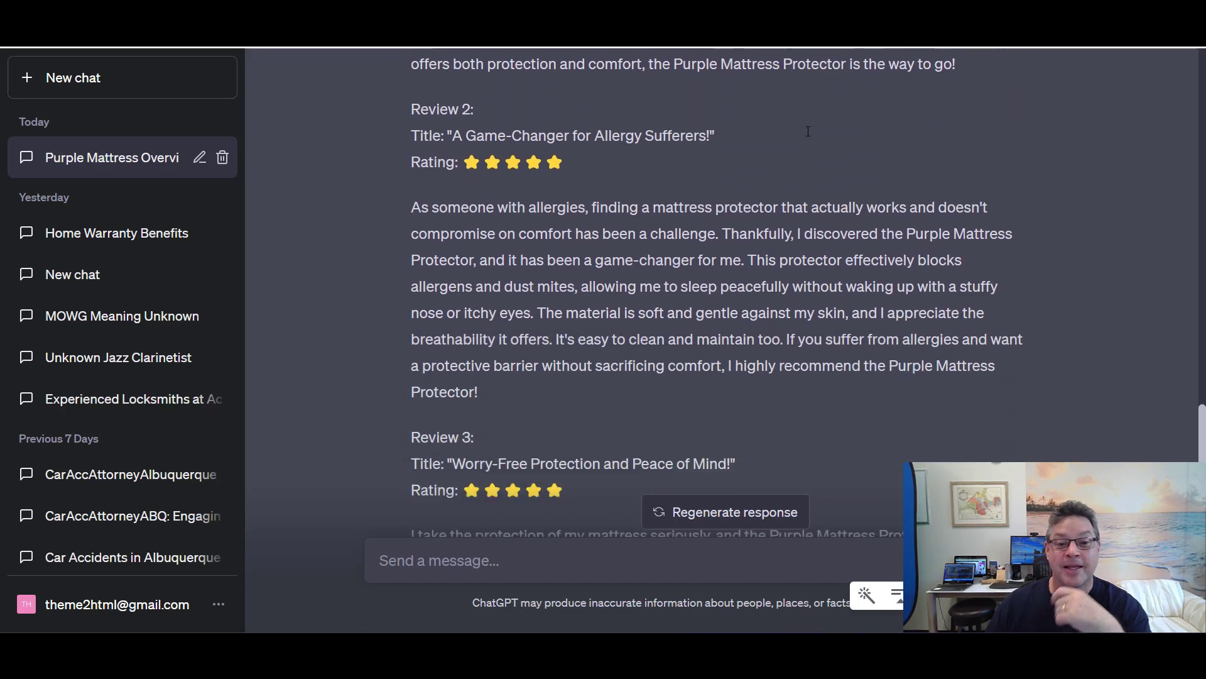
{"action": "left_click_drag", "start_coordinate": [447, 127], "coordinate": [716, 129]}
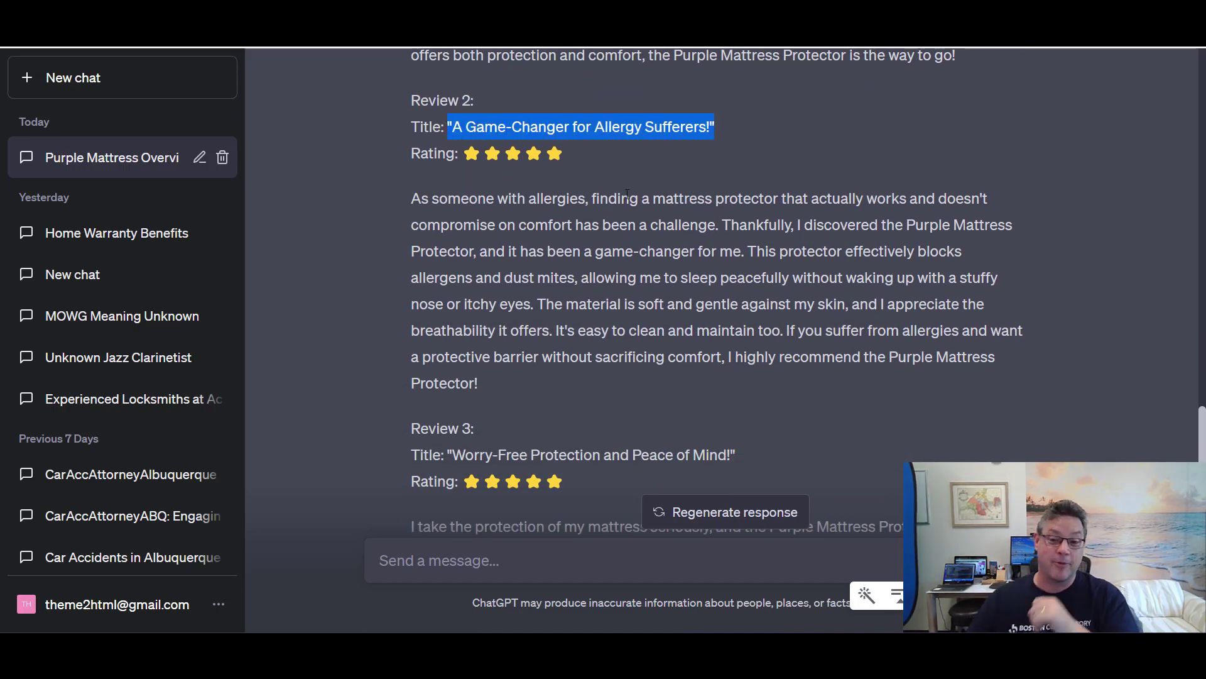
- Read the body of the second review and the remaining two reviews through the end of the ChatGPT answer
{"action": "scroll", "coordinate": [886, 245], "scroll_direction": "down", "scroll_amount": 1}
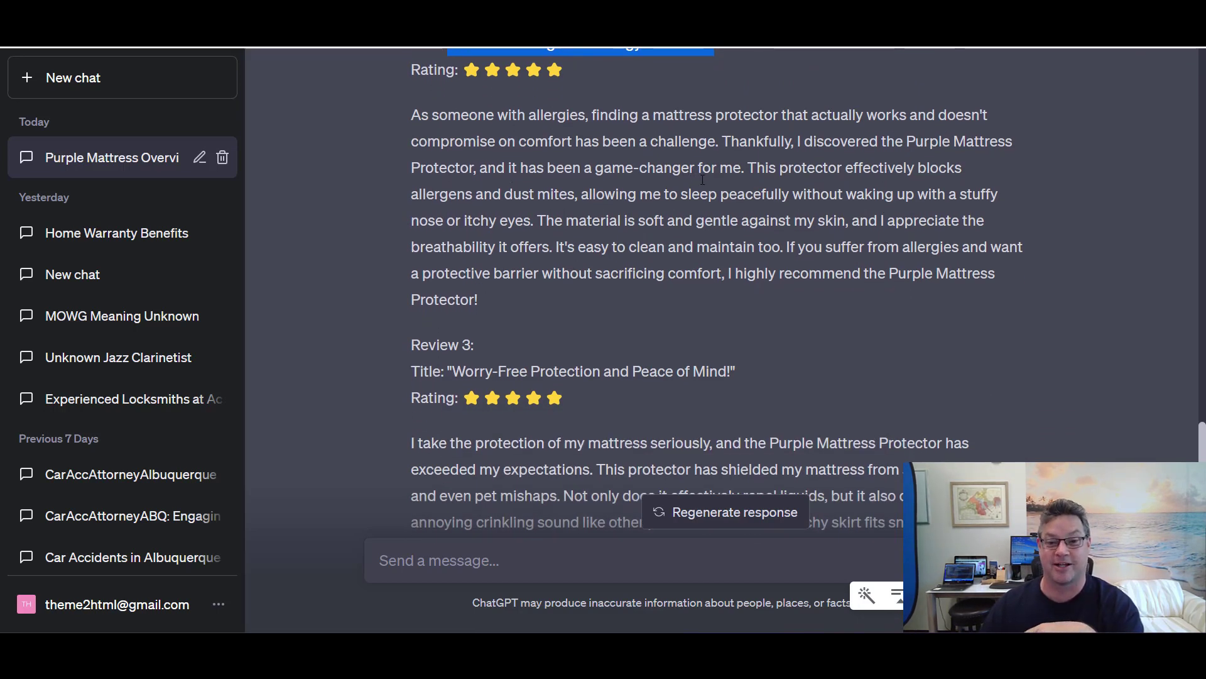
{"action": "scroll", "coordinate": [707, 179], "scroll_direction": "down", "scroll_amount": 3}
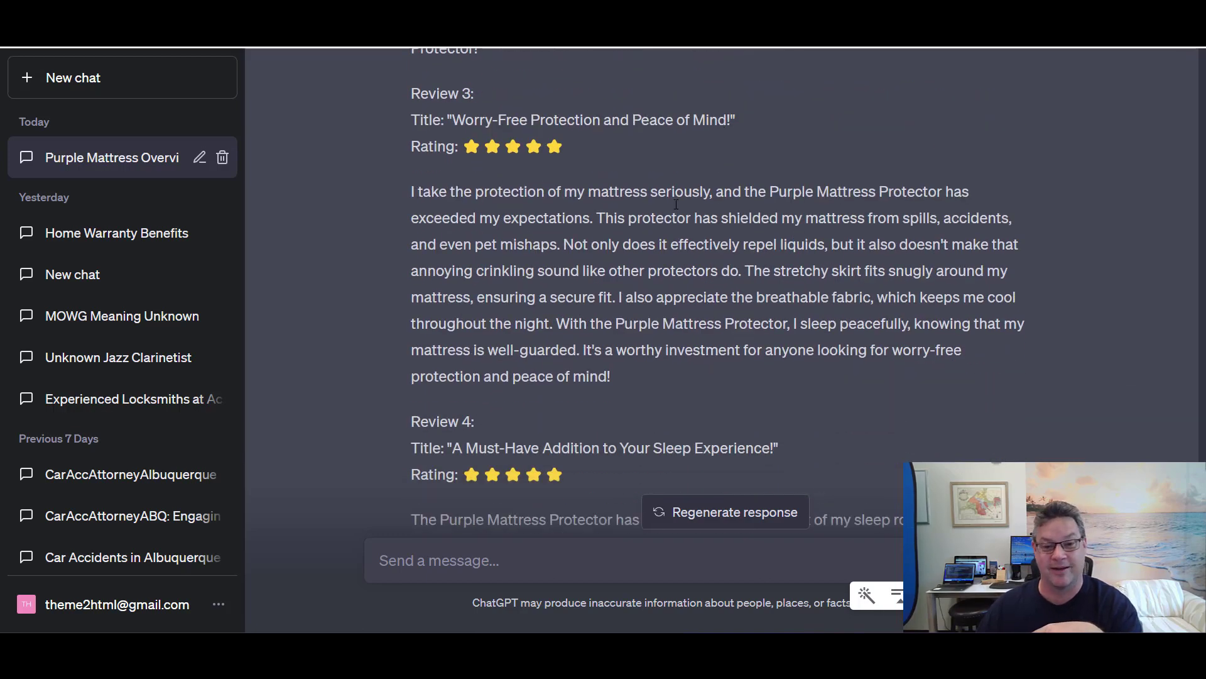
{"action": "scroll", "coordinate": [677, 205], "scroll_direction": "down", "scroll_amount": 3}
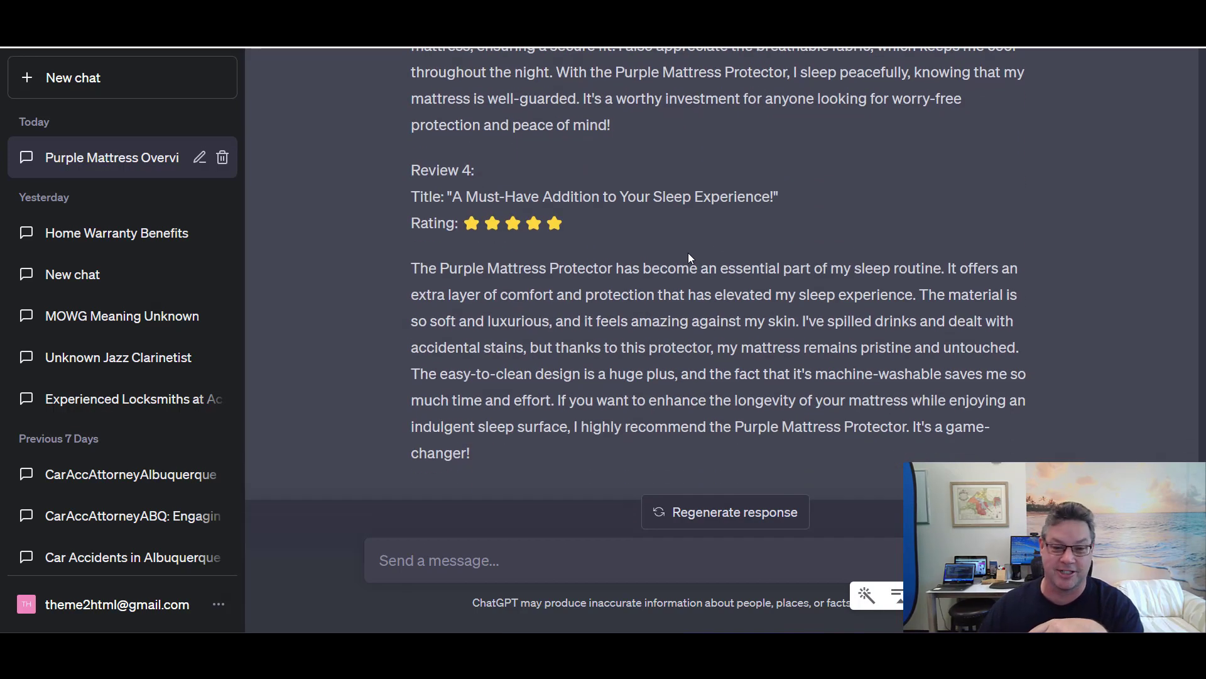
{"action": "scroll", "coordinate": [497, 197], "scroll_direction": "down", "scroll_amount": 2}
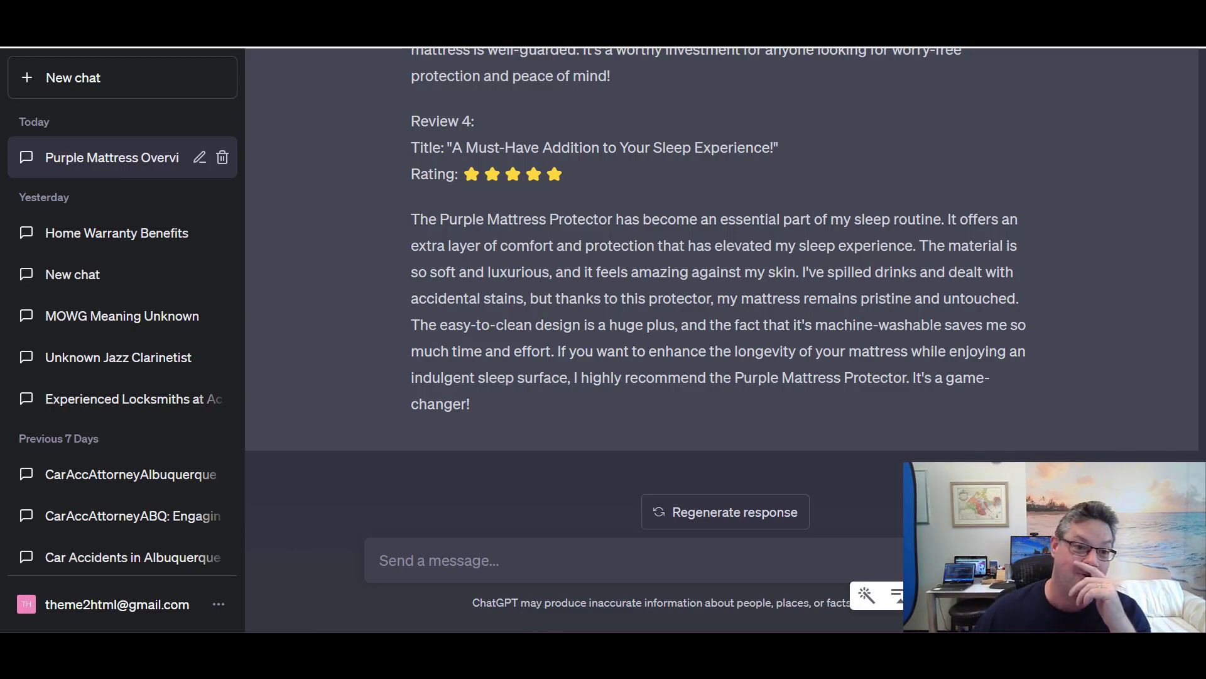
- Switch to the Varsheet Installer Keyword Linking page and examine the two domain boxes of the Layers option
{"action": "key", "text": "ctrl+Tab"}
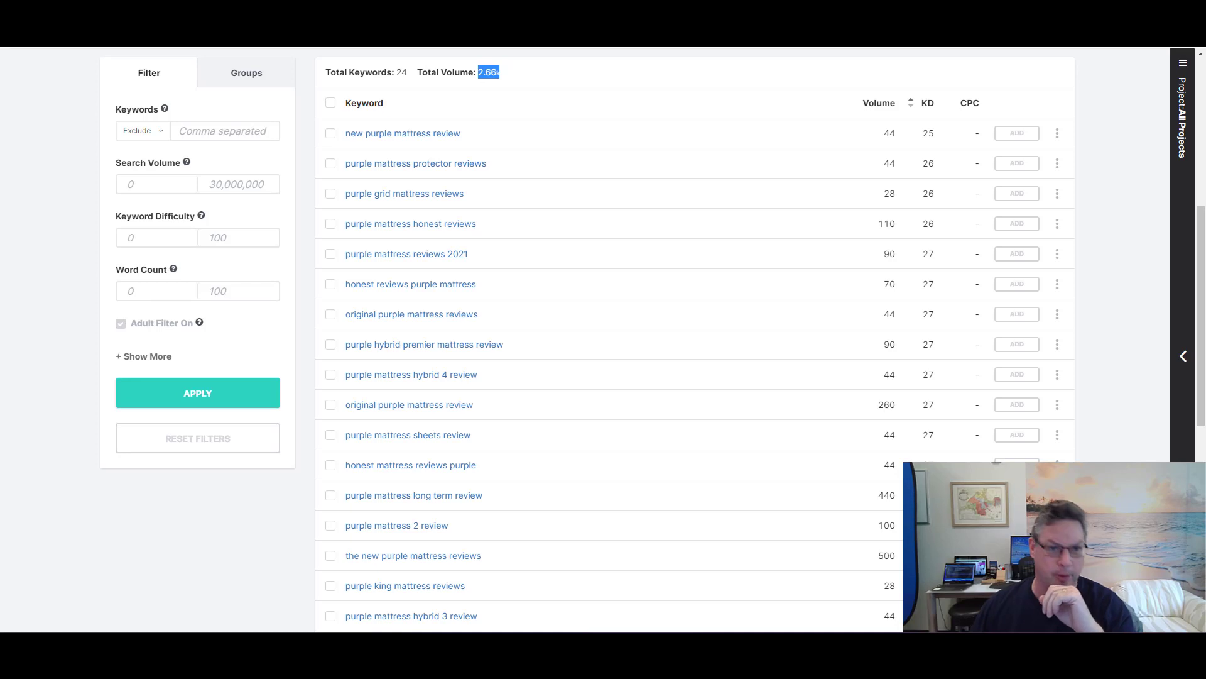
{"action": "key", "text": "ctrl+Tab"}
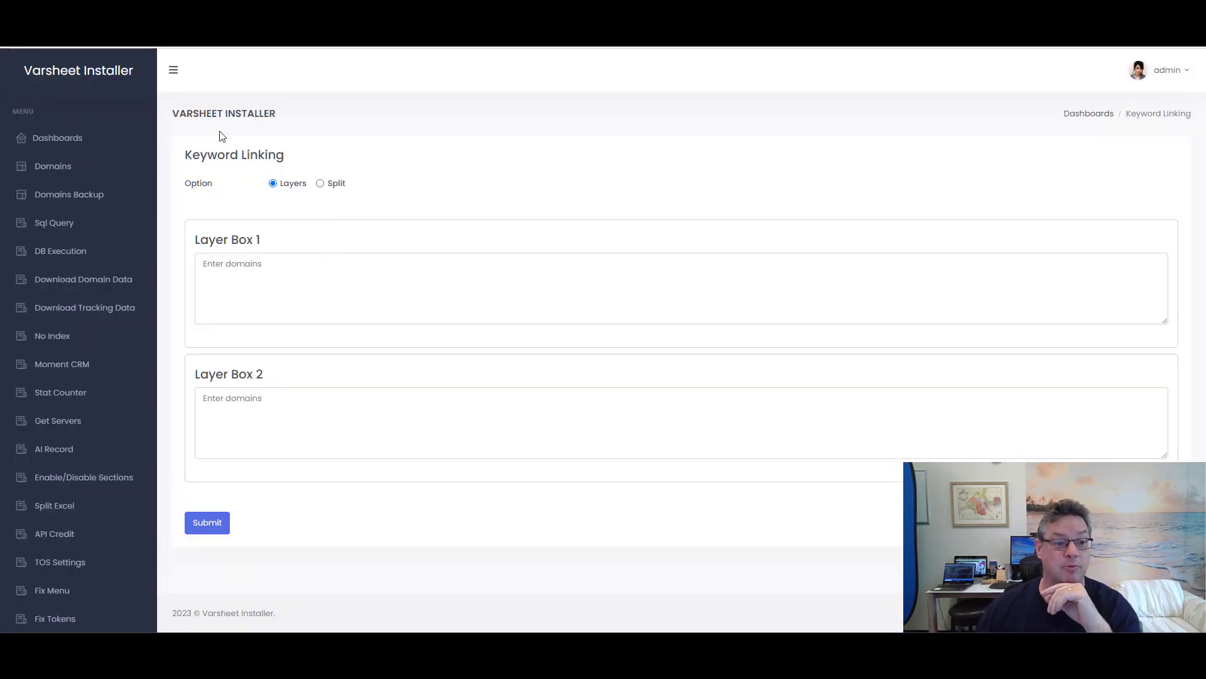
{"action": "left_click", "coordinate": [235, 270]}
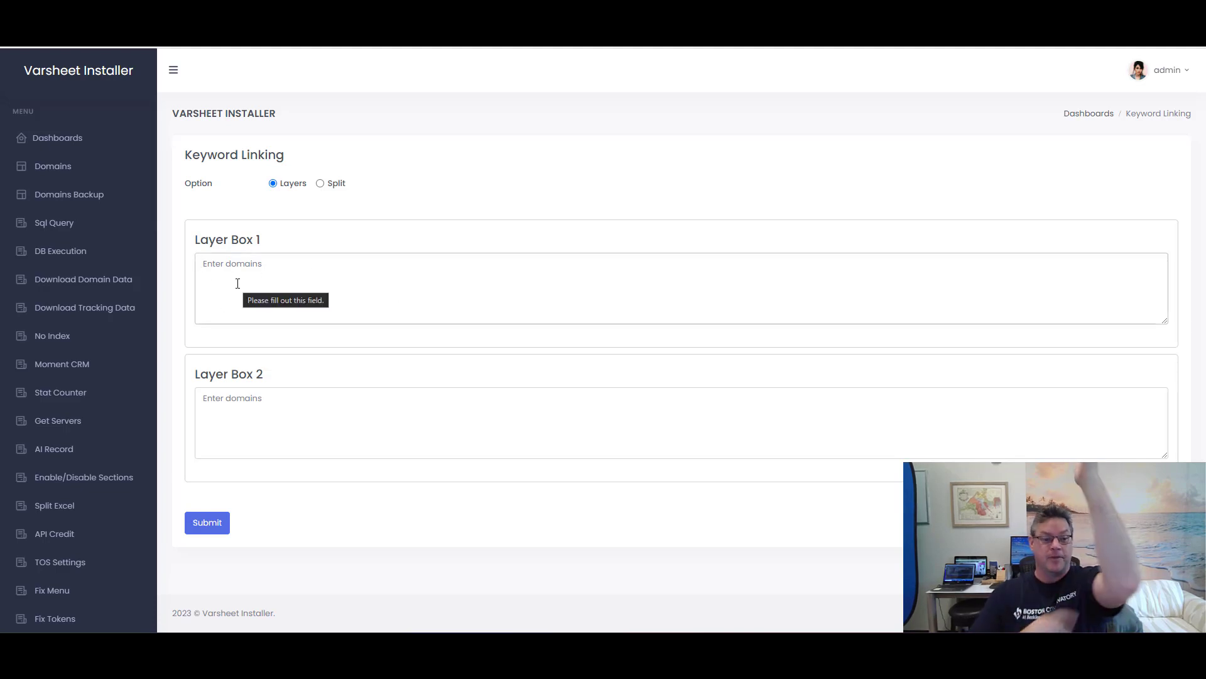
{"action": "left_click", "coordinate": [327, 412]}
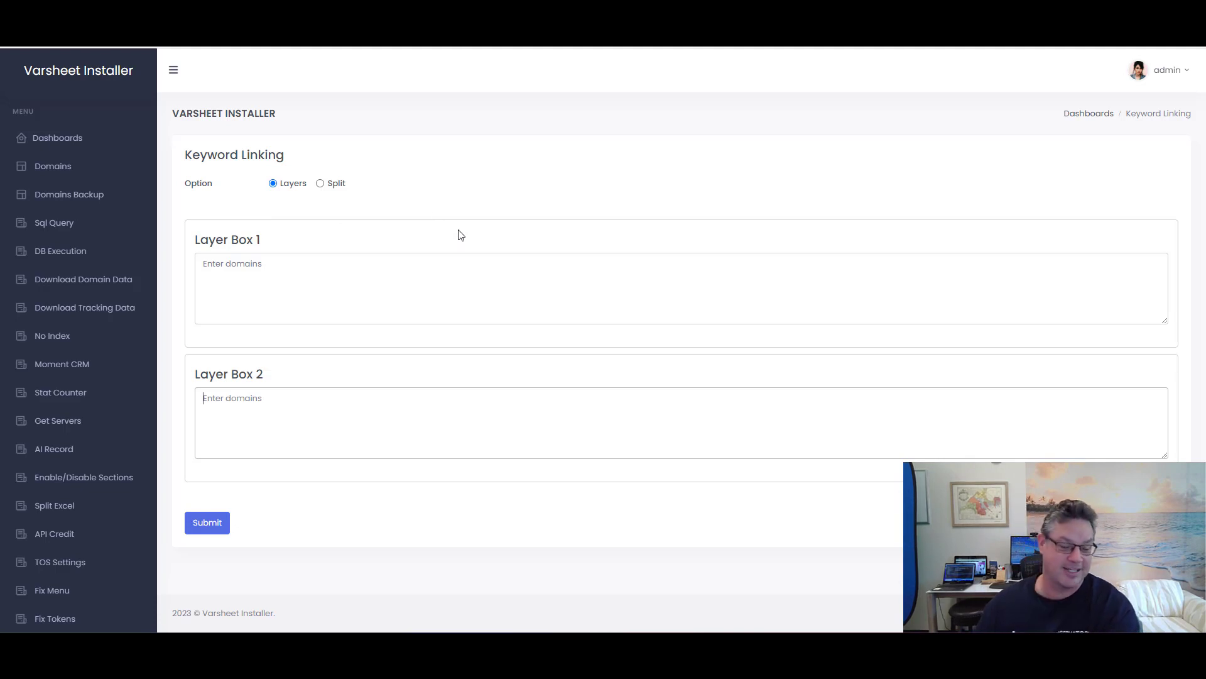
{"action": "left_click", "coordinate": [210, 520]}
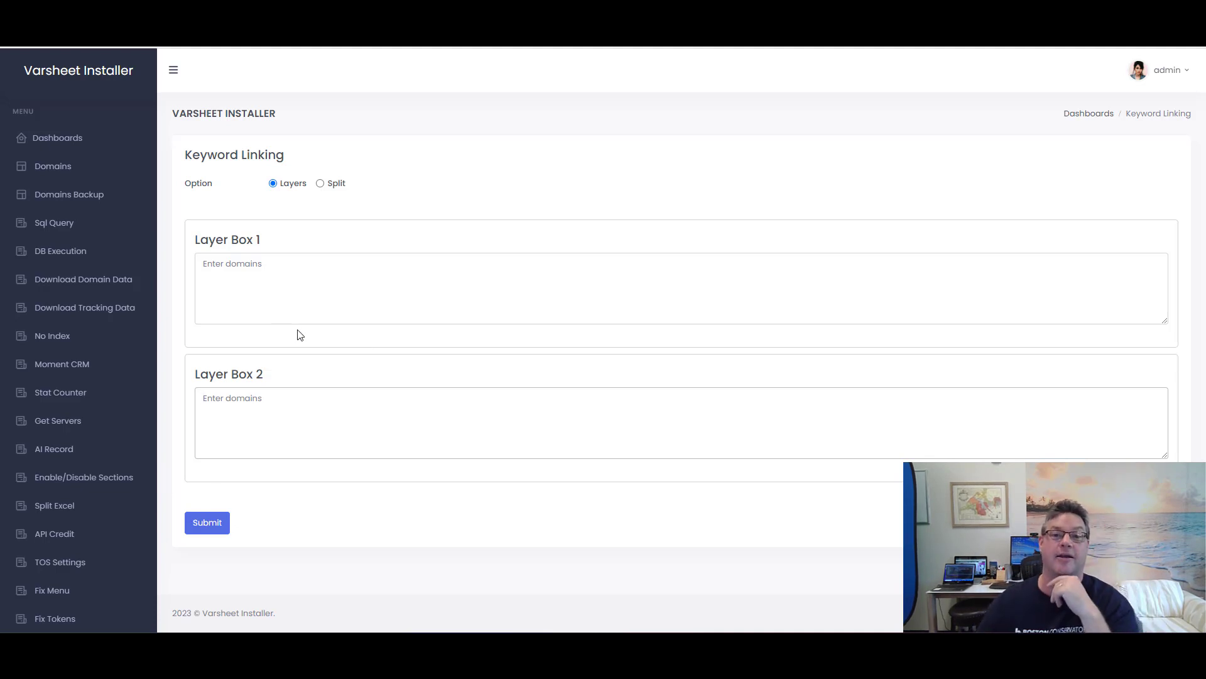
- Change the Keyword Linking option to Split and set the domain split to 10
{"action": "left_click", "coordinate": [321, 183]}
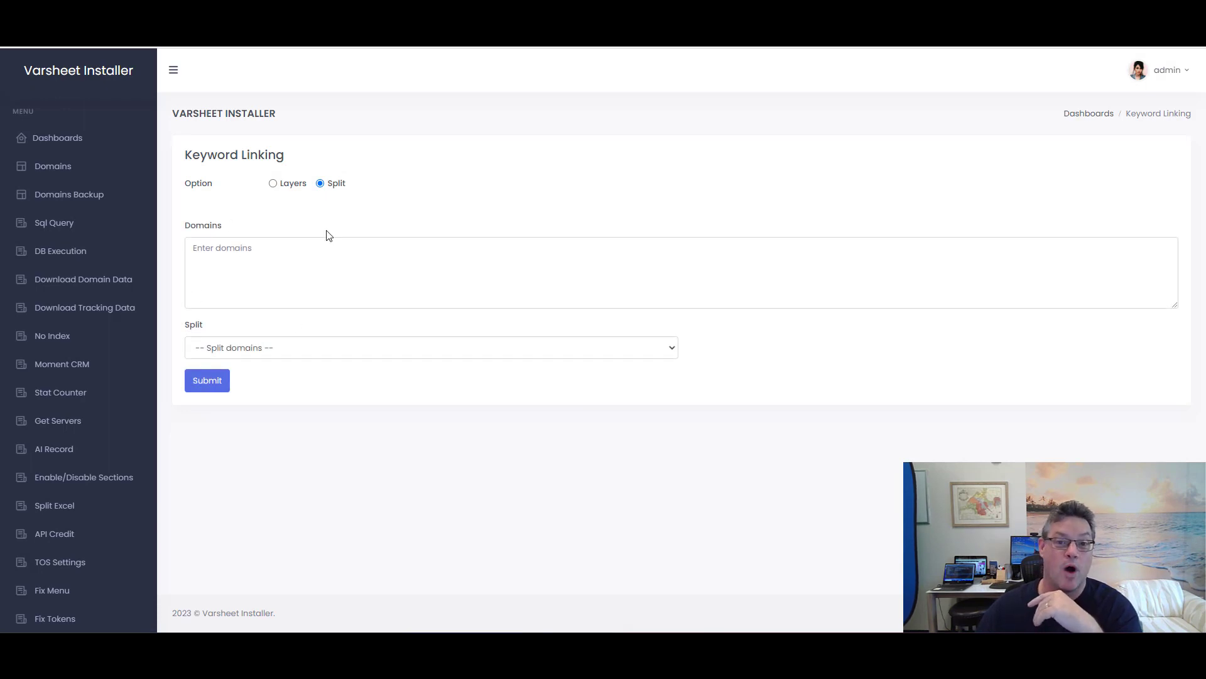
{"action": "left_click", "coordinate": [279, 349]}
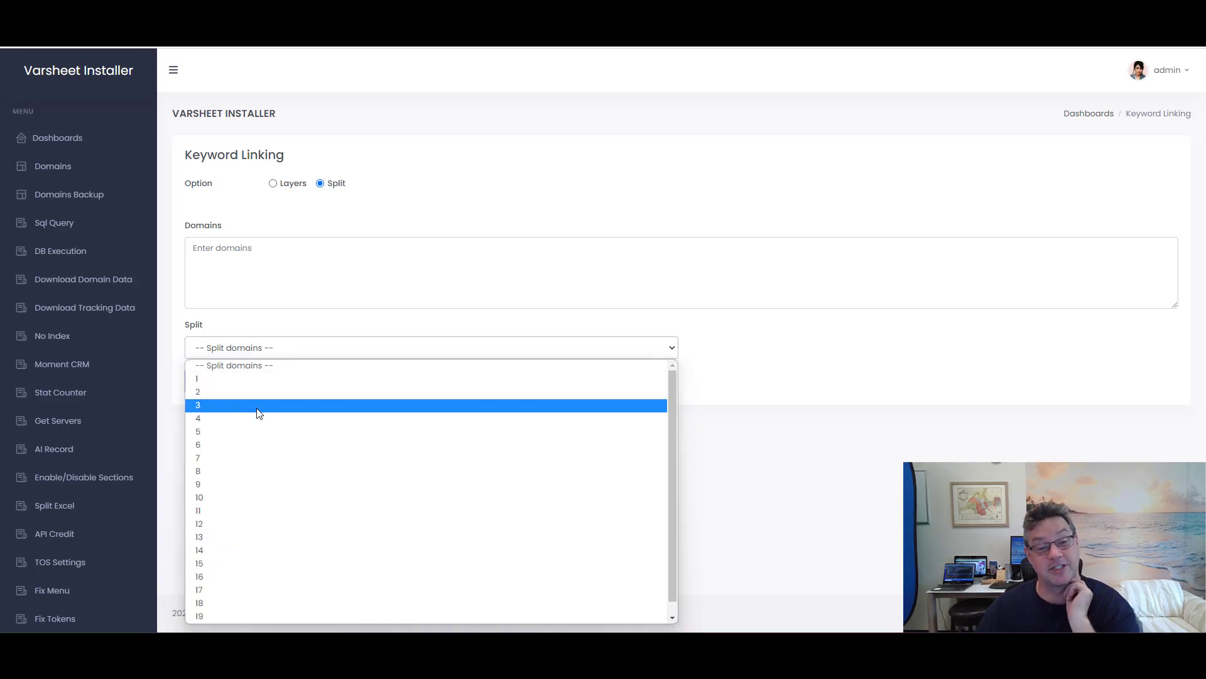
{"action": "left_click", "coordinate": [225, 497]}
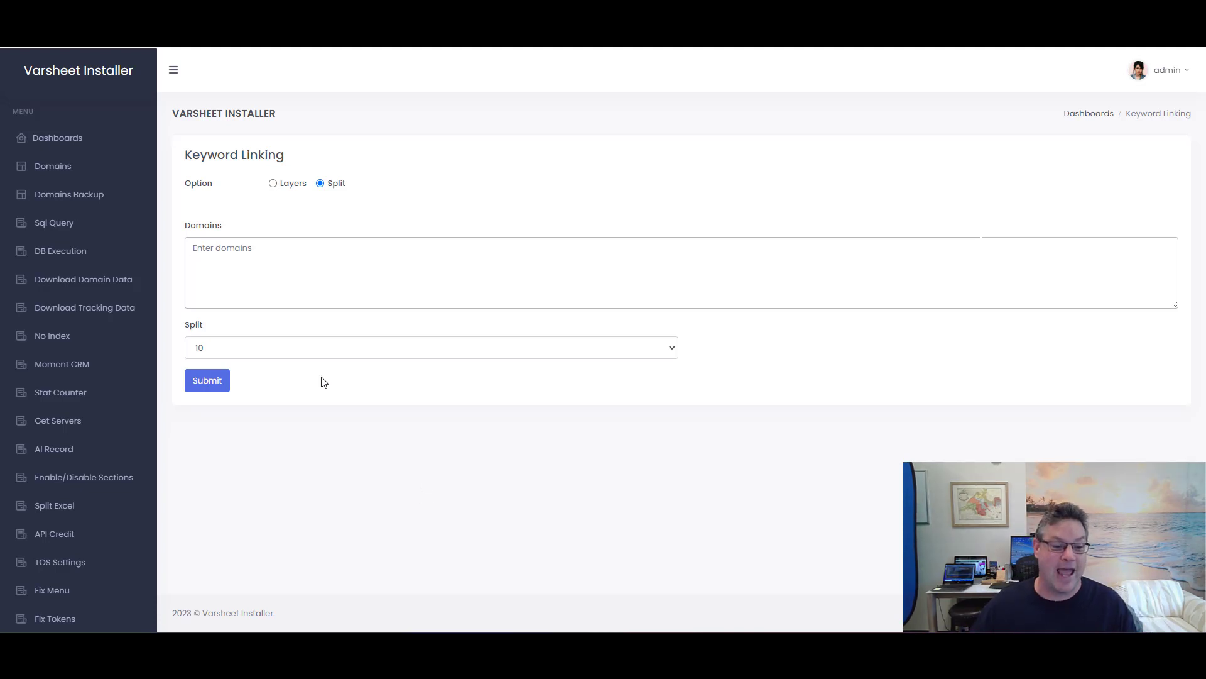
- Set the domain split to 20 and return the Keyword Linking option to Layers
{"action": "left_click", "coordinate": [293, 355]}
{"action": "scroll", "coordinate": [288, 431], "scroll_direction": "down", "scroll_amount": 1}
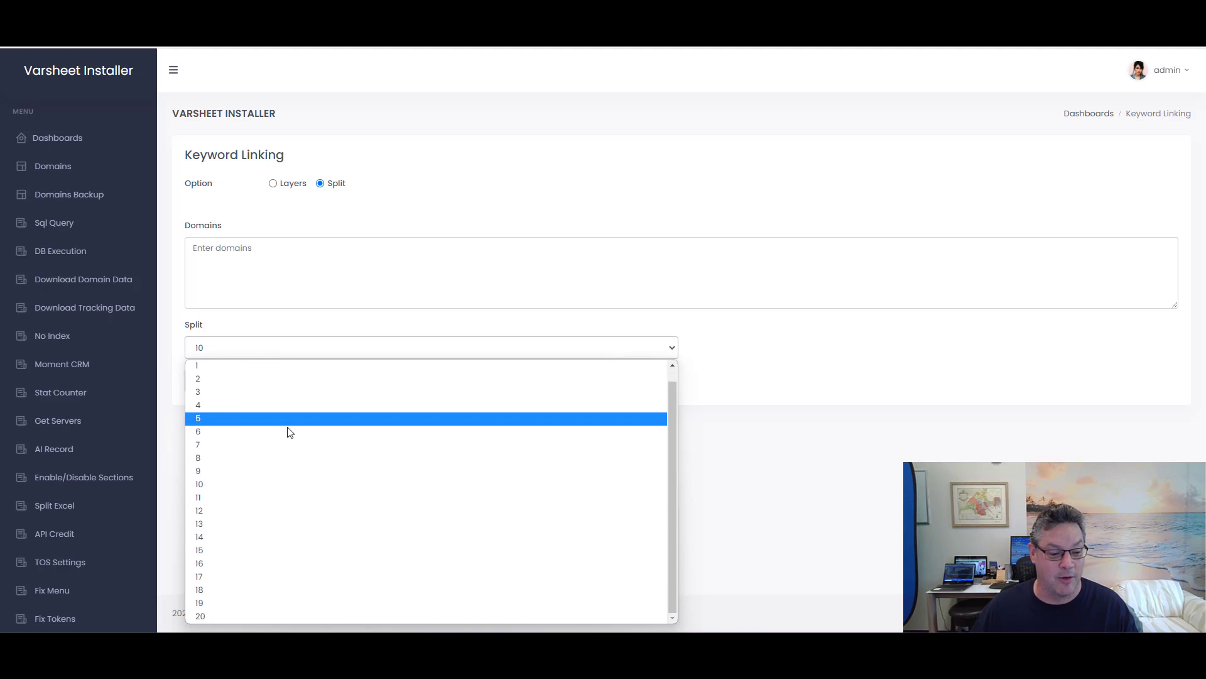
{"action": "left_click", "coordinate": [217, 617]}
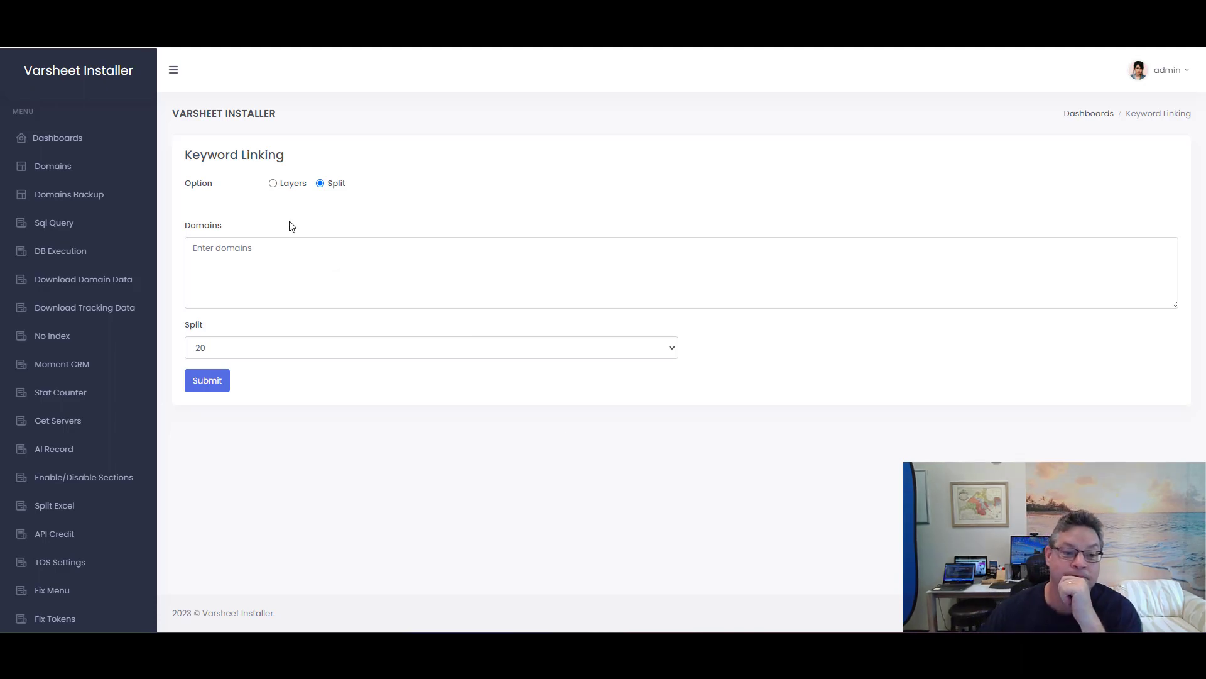
{"action": "left_click", "coordinate": [272, 184]}
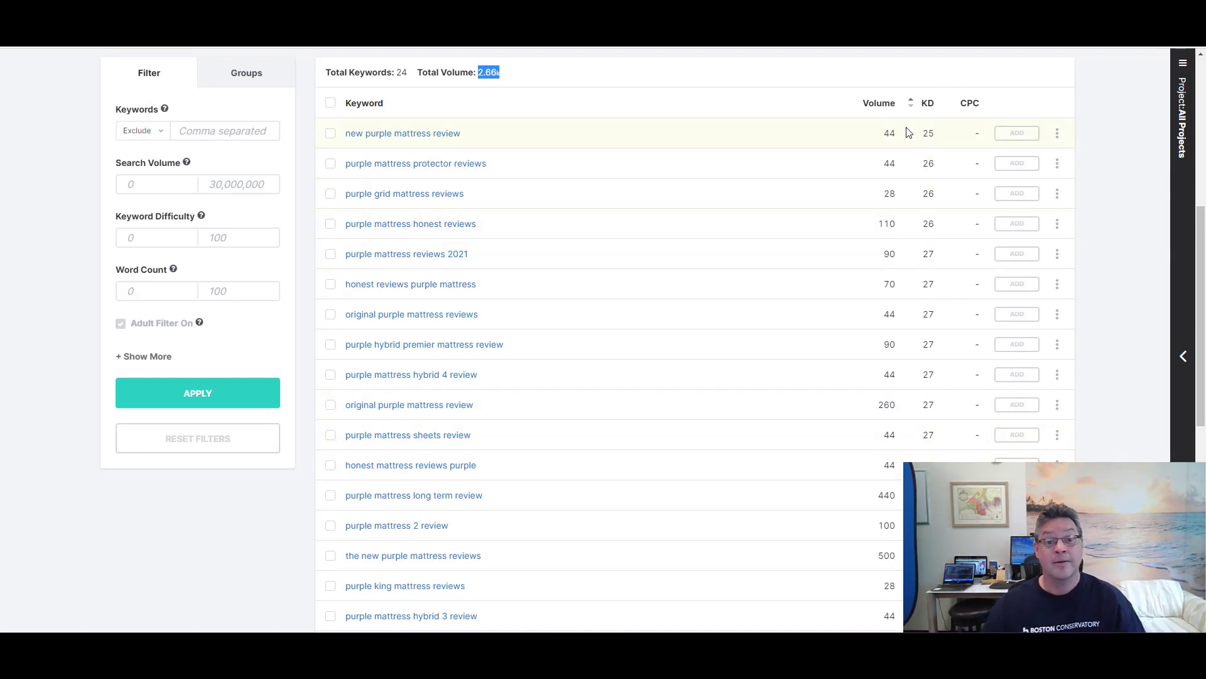
- Switch to ChatGPT, go back to the opening question of the Purple Mattress conversation and start a new chat
{"action": "left_click", "coordinate": [508, 75]}
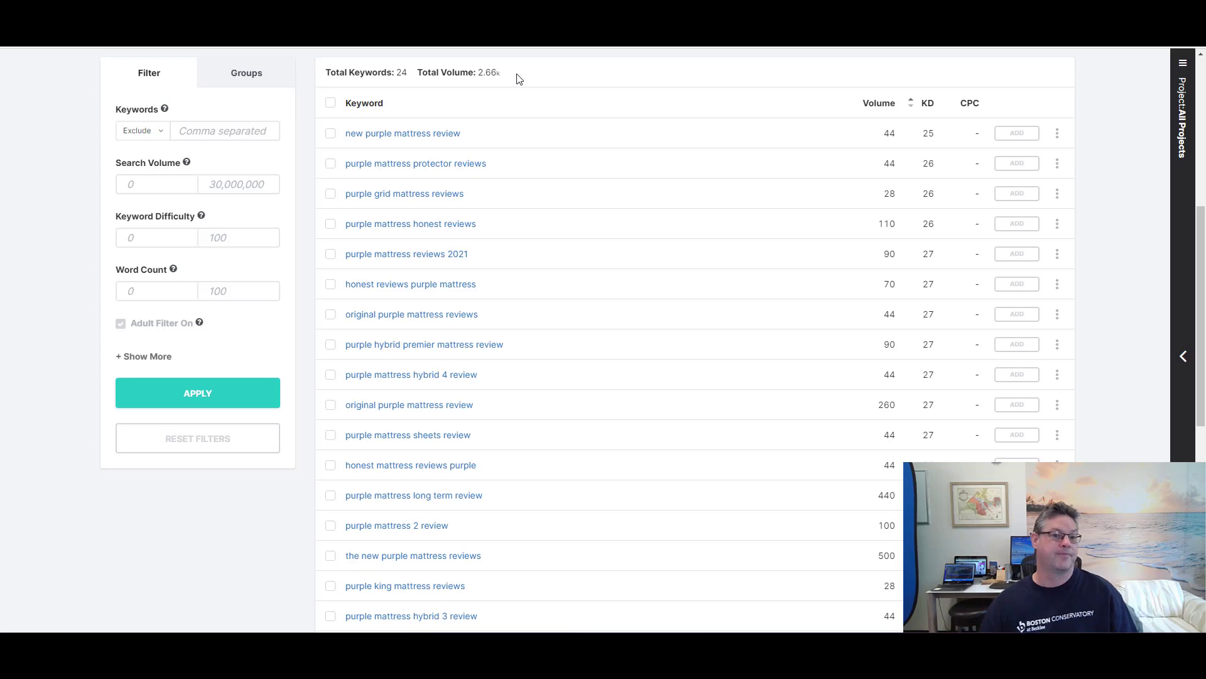
{"action": "key", "text": "ctrl+Tab"}
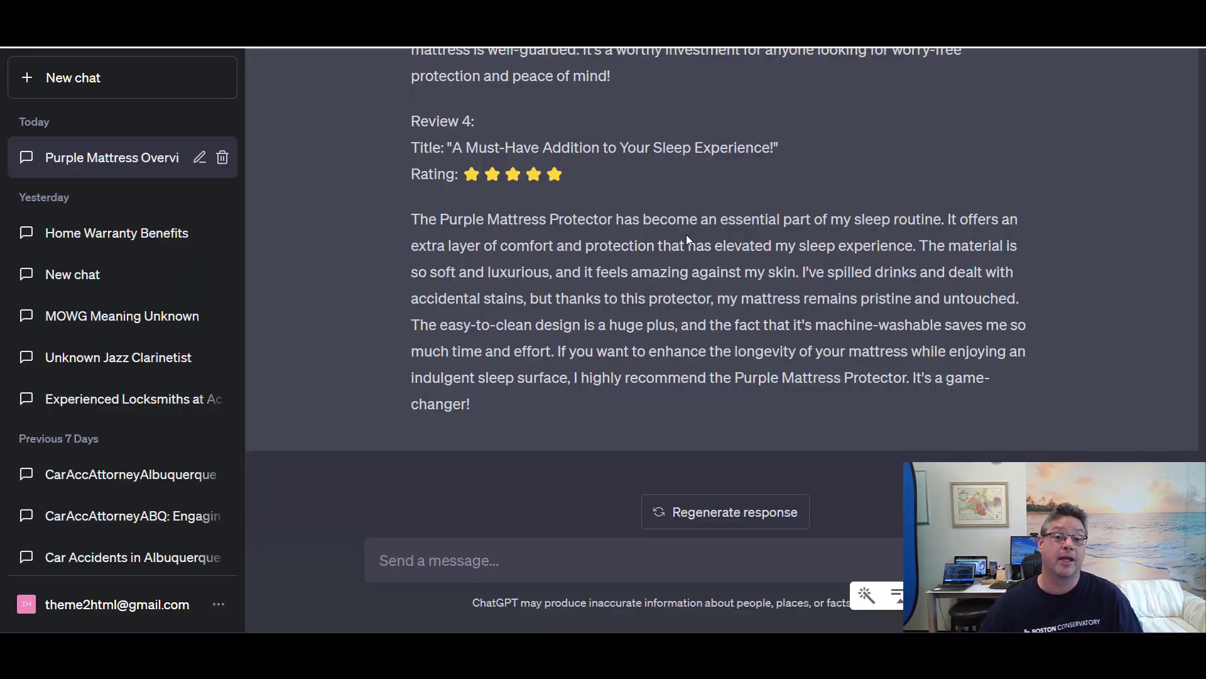
{"action": "scroll", "coordinate": [686, 234], "scroll_direction": "up", "scroll_amount": 1}
{"action": "scroll", "coordinate": [686, 235], "scroll_direction": "up", "scroll_amount": 20}
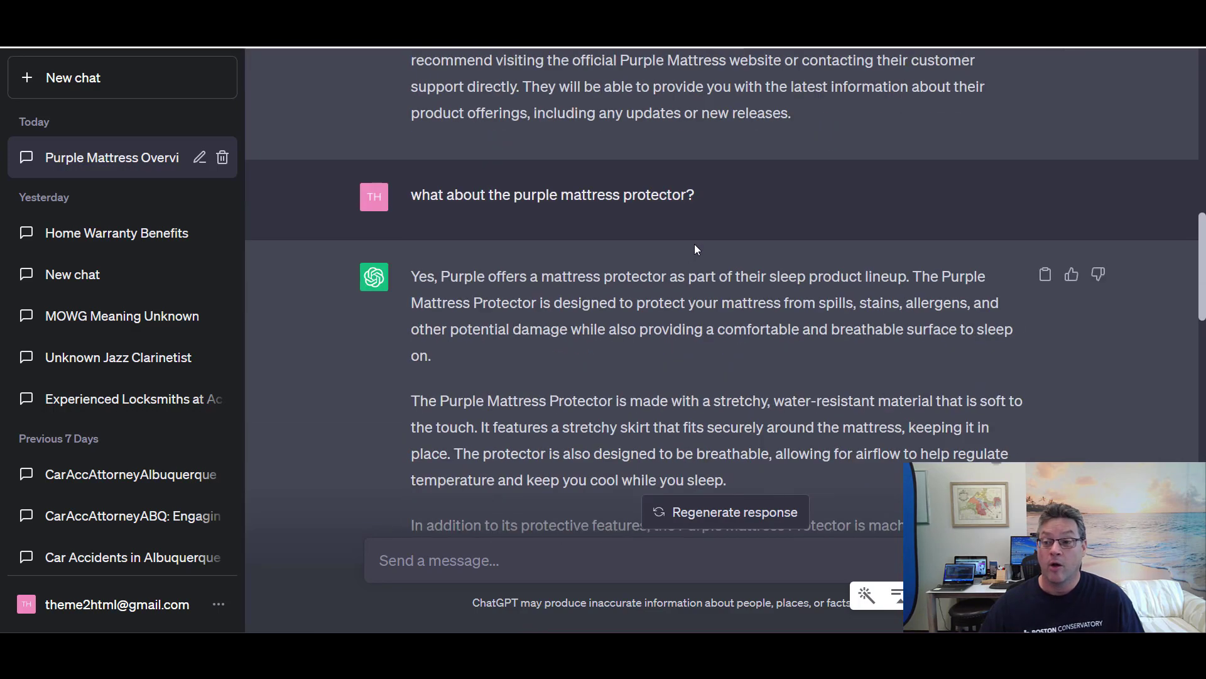
{"action": "scroll", "coordinate": [696, 247], "scroll_direction": "up", "scroll_amount": 5}
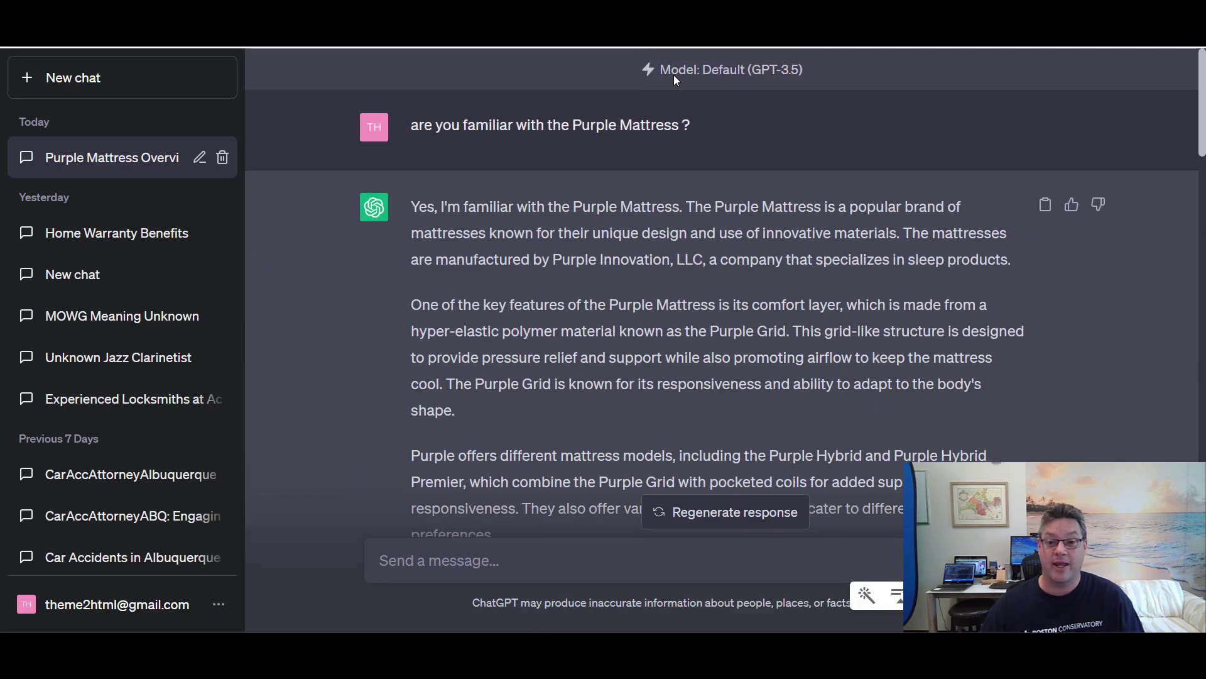
{"action": "left_click", "coordinate": [99, 81]}
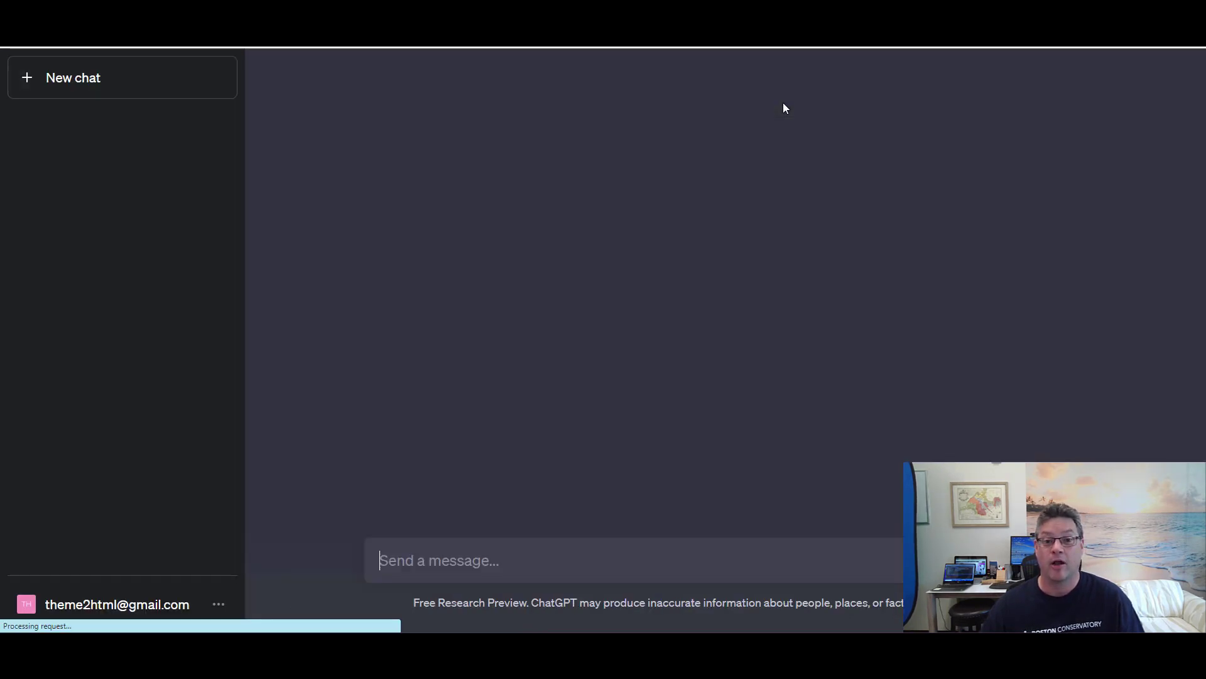
{"action": "left_click", "coordinate": [784, 106]}
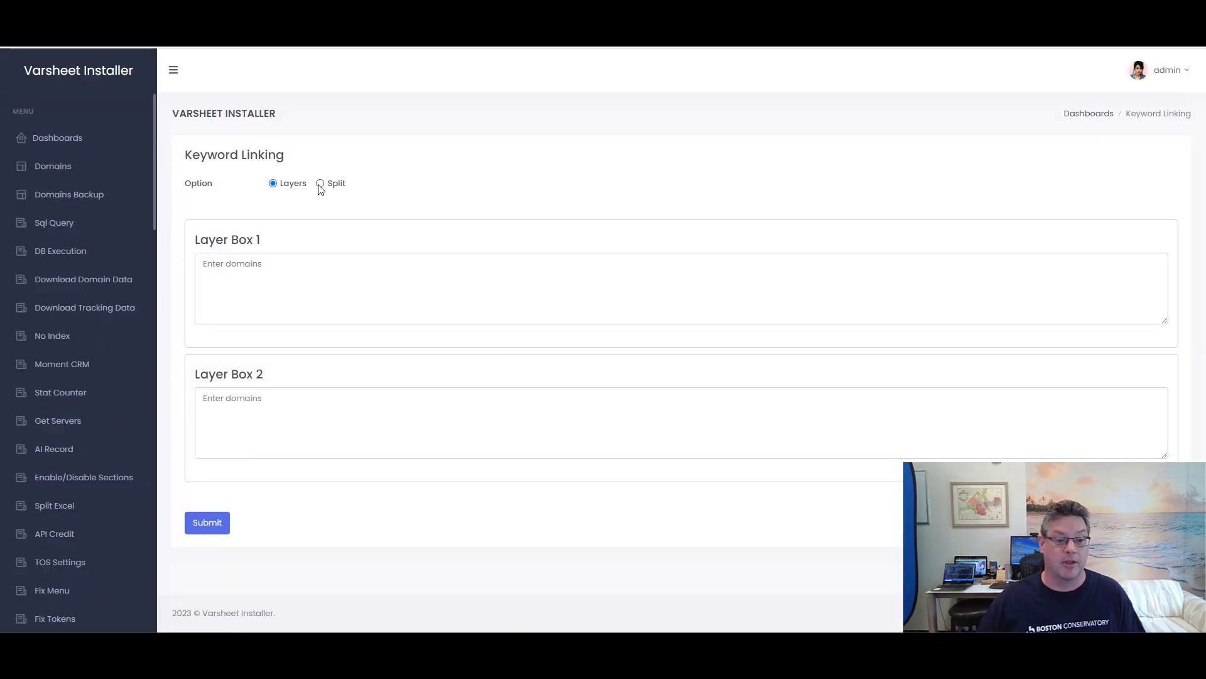
- Select the Split option for Keyword Linking and view the available split numbers
{"action": "left_click", "coordinate": [320, 183]}
{"action": "left_click", "coordinate": [285, 344]}
{"action": "left_click", "coordinate": [459, 157]}
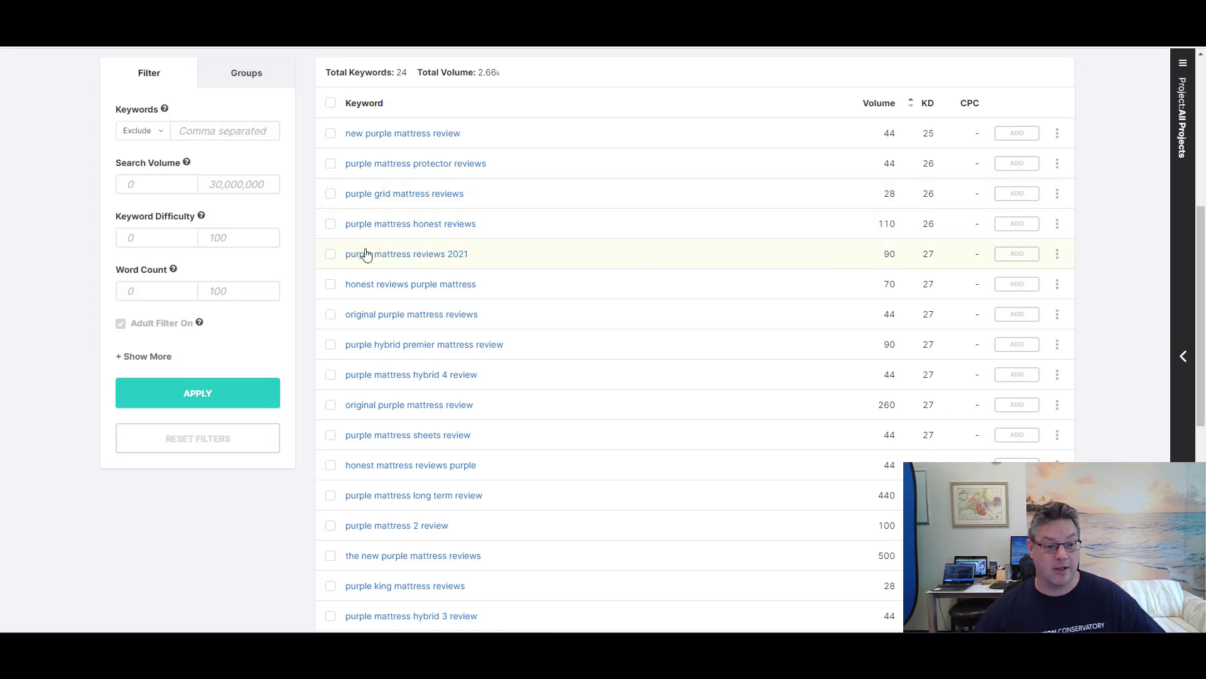
- Switch to the Professional Website Setup Plans page and locate the MOWG Evolved: 50 Websites plan
{"action": "scroll", "coordinate": [527, 236], "scroll_direction": "up", "scroll_amount": 2}
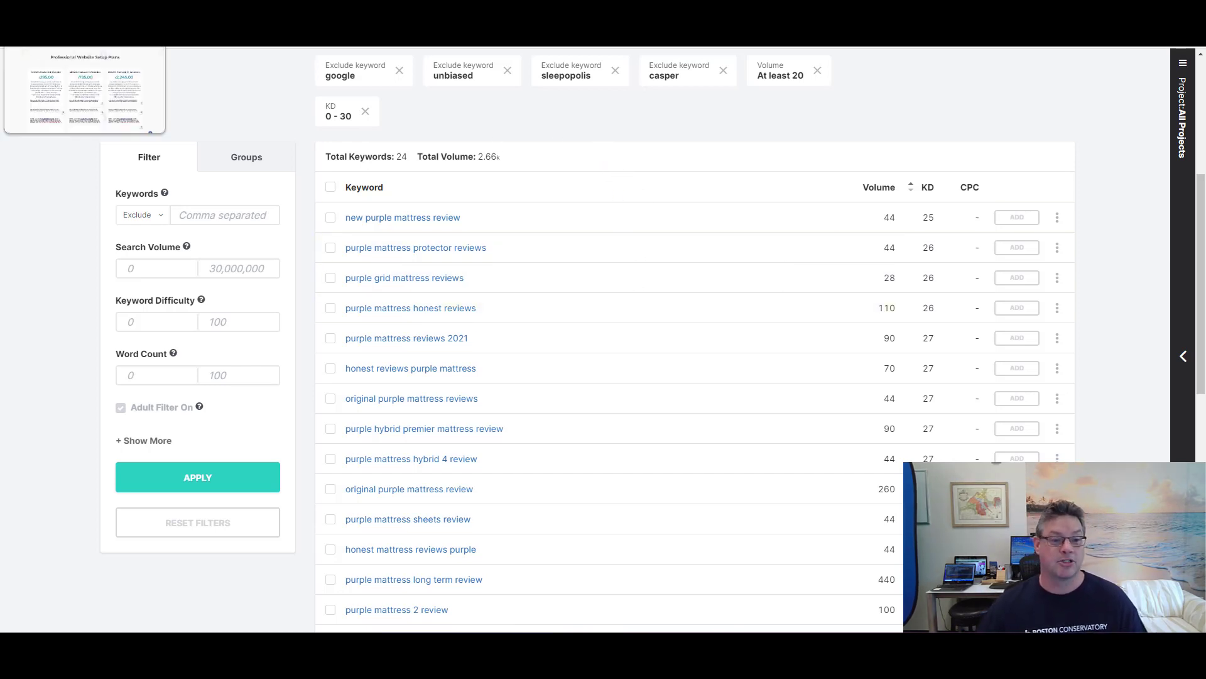
{"action": "left_click", "coordinate": [82, 25]}
{"action": "scroll", "coordinate": [714, 308], "scroll_direction": "down", "scroll_amount": 5}
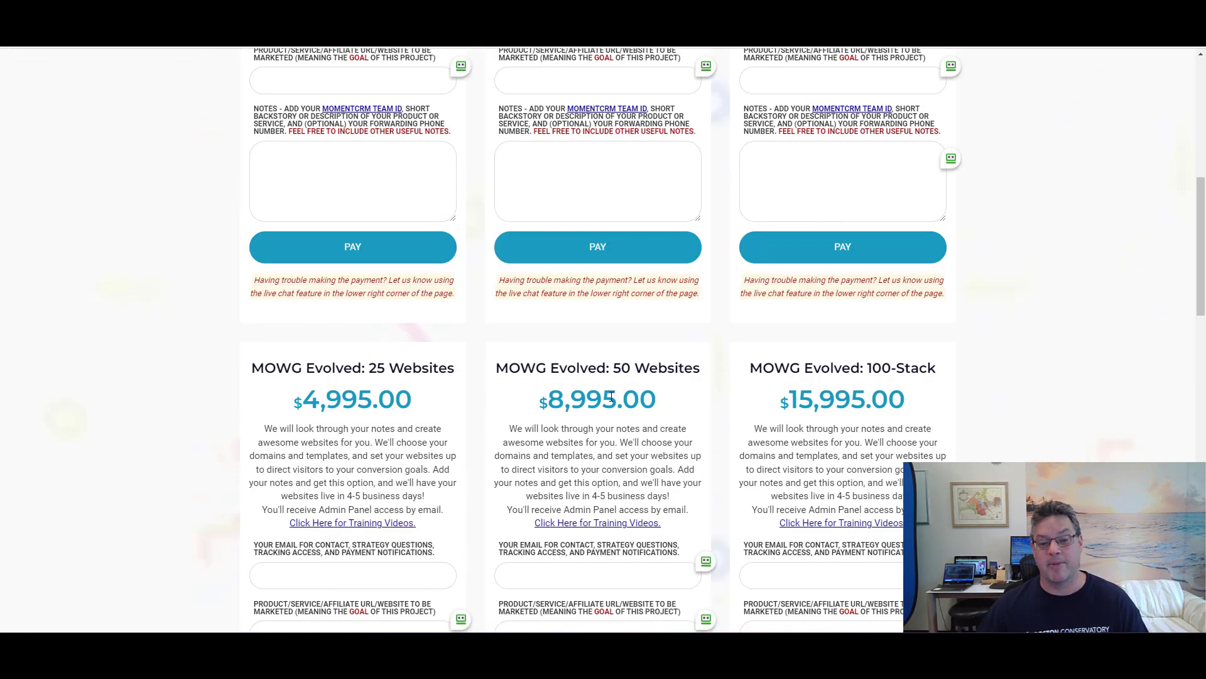
{"action": "double_click", "coordinate": [619, 368]}
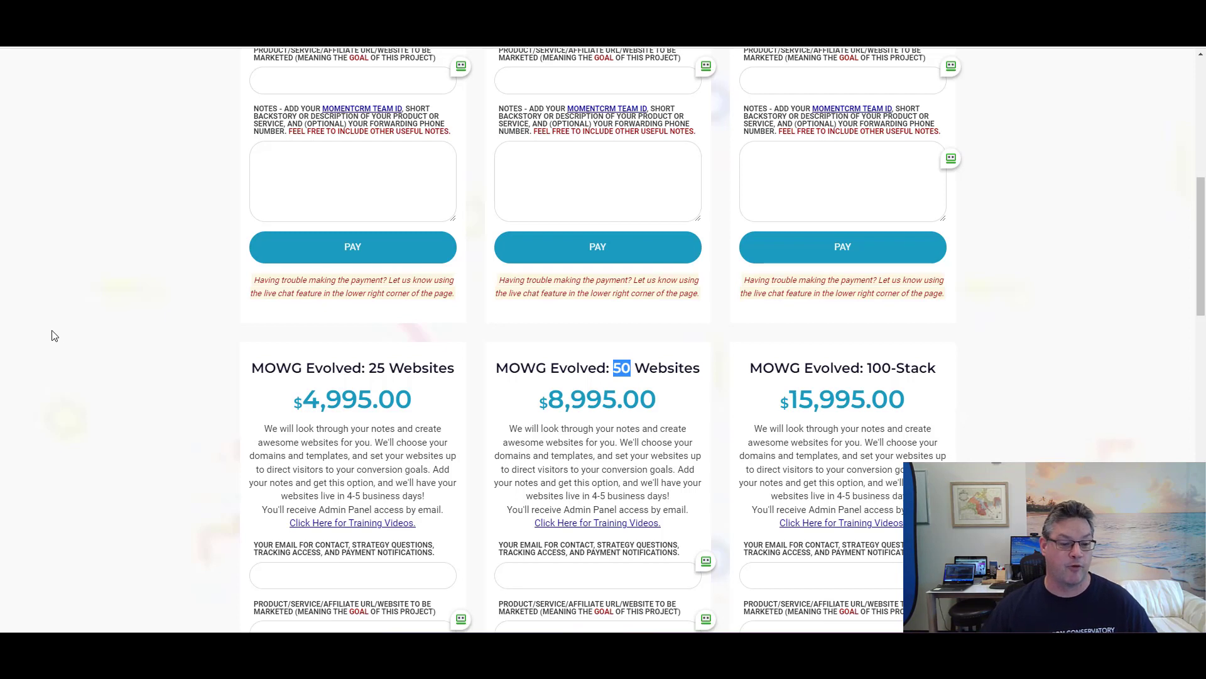
{"action": "left_click", "coordinate": [101, 332]}
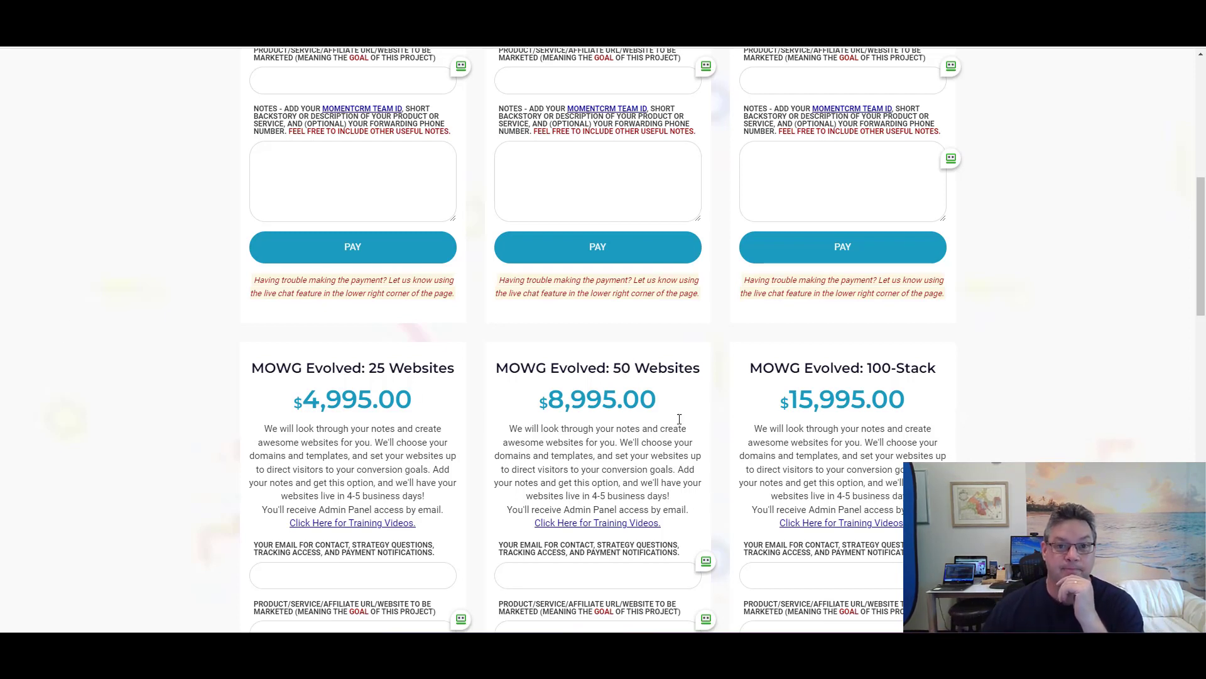
- Examine the prices of the MOWG Evolved 50 Websites and 100-Stack plans
{"action": "scroll", "coordinate": [679, 419], "scroll_direction": "down", "scroll_amount": 1}
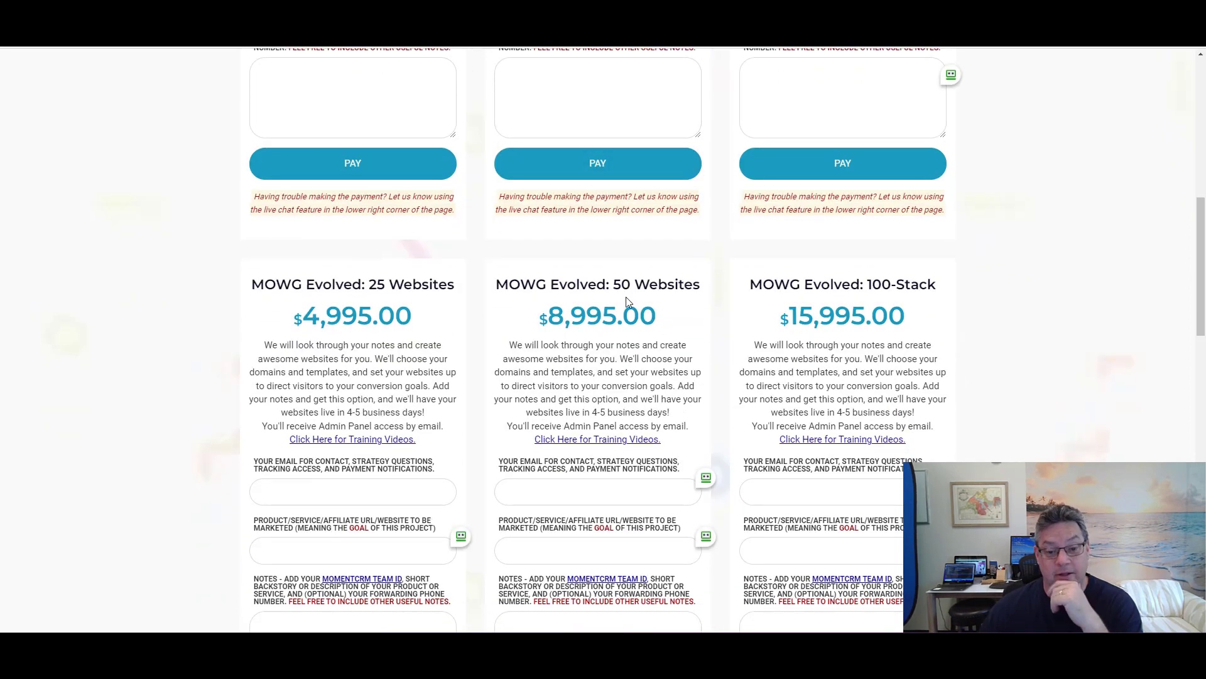
{"action": "left_click_drag", "start_coordinate": [657, 314], "coordinate": [545, 311]}
{"action": "left_click", "coordinate": [1089, 222]}
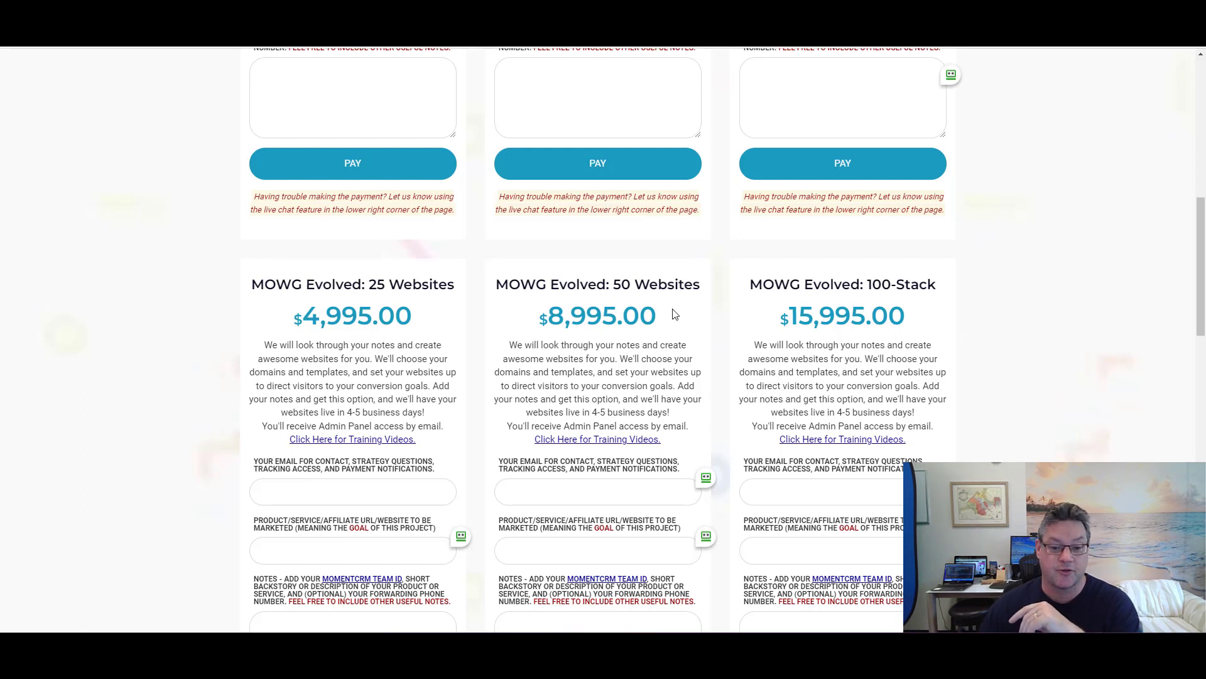
{"action": "left_click_drag", "start_coordinate": [675, 314], "coordinate": [520, 315]}
{"action": "left_click_drag", "start_coordinate": [636, 284], "coordinate": [596, 286]}
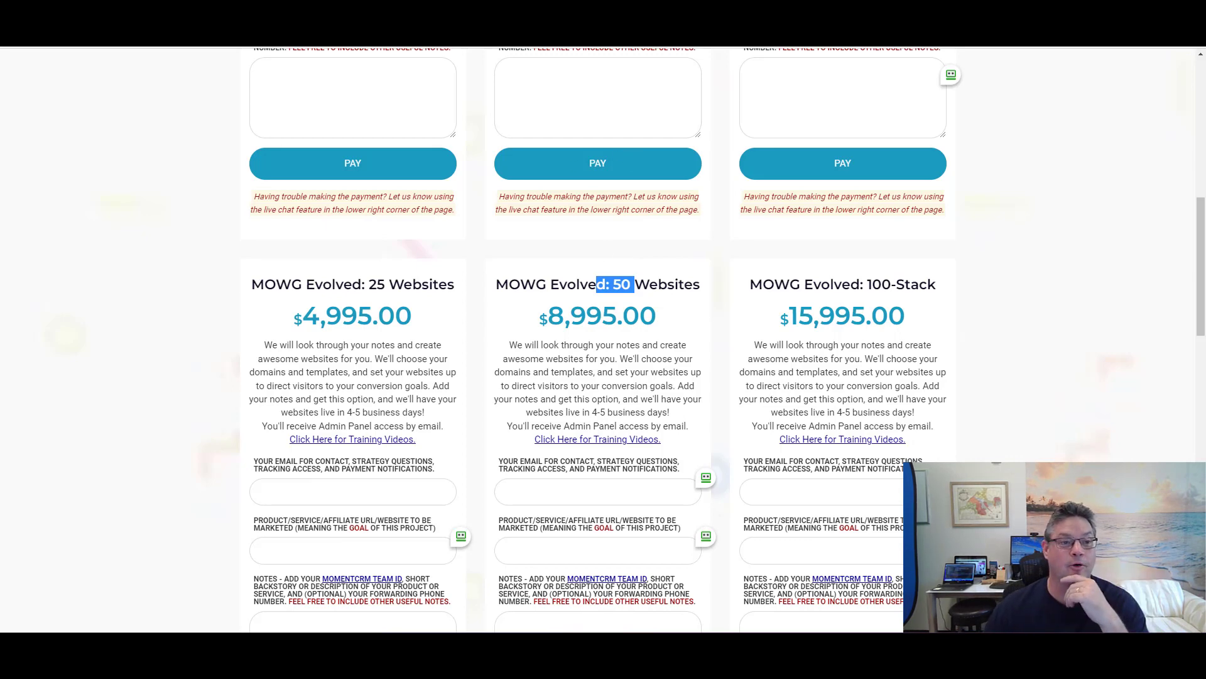
{"action": "key", "text": "alt+Tab"}
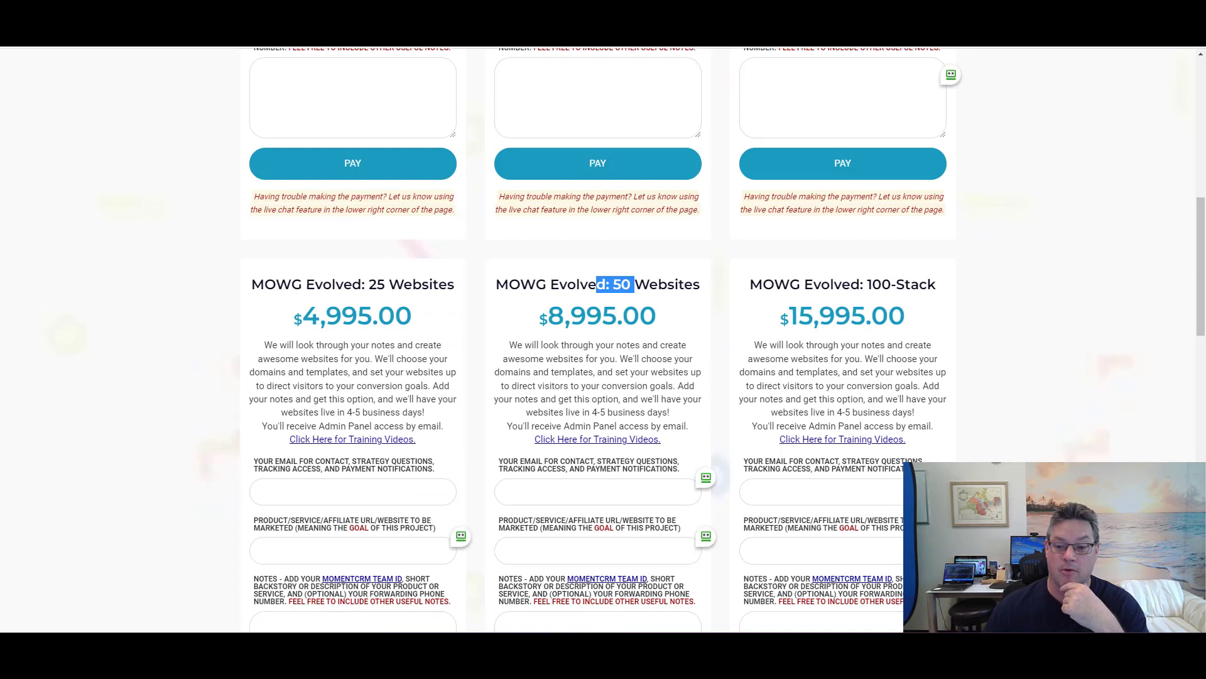
{"action": "left_click_drag", "start_coordinate": [910, 316], "coordinate": [780, 317]}
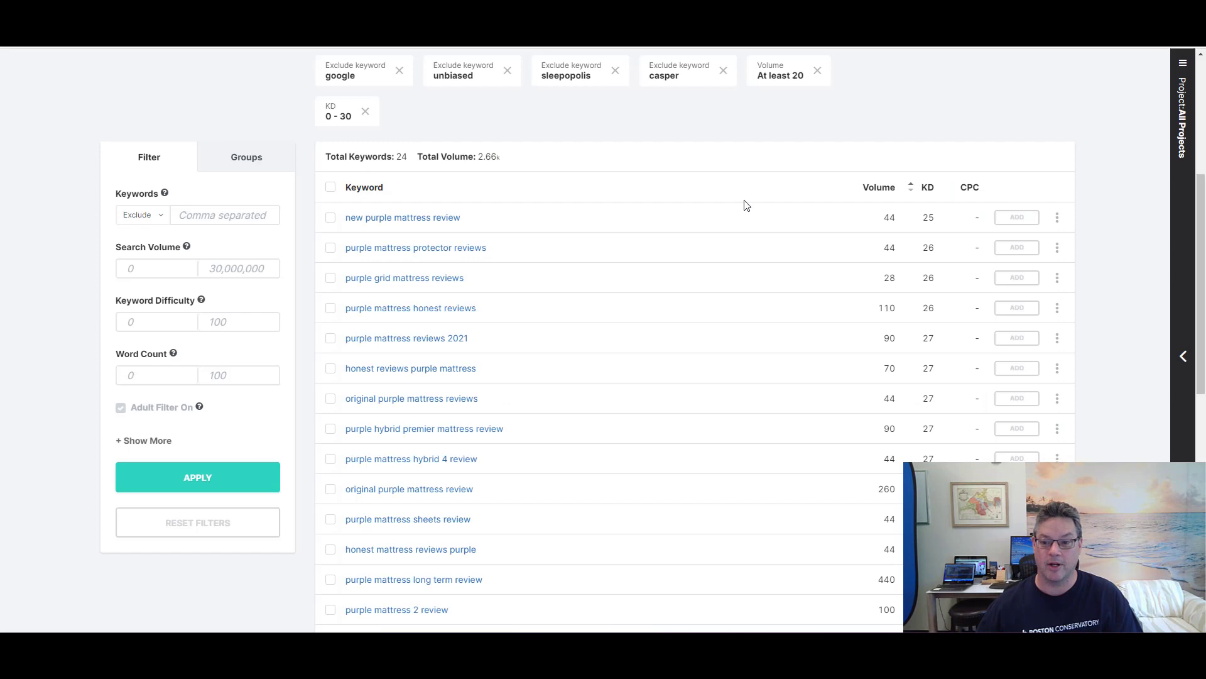
- Review the low-difficulty purple mattress keyword list and compare the Professional Website Setup Plans prices, from 1 Website up to 100-Stack
{"action": "scroll", "coordinate": [741, 226], "scroll_direction": "down", "scroll_amount": 5}
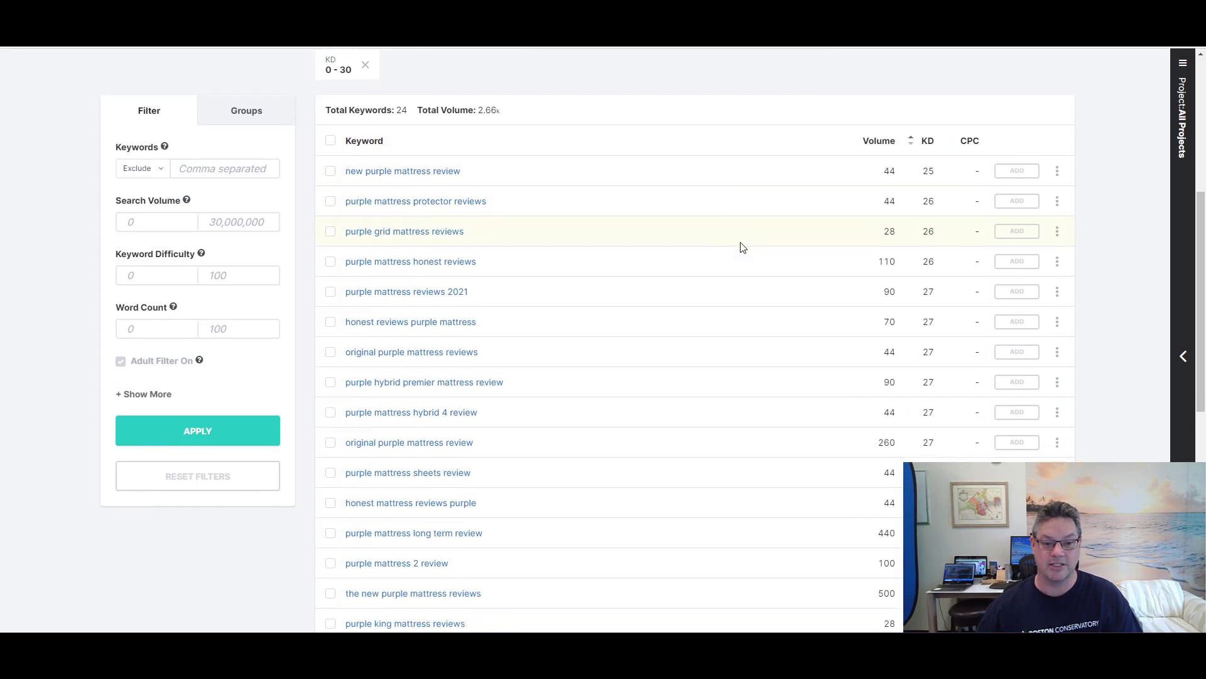
{"action": "scroll", "coordinate": [727, 285], "scroll_direction": "up", "scroll_amount": 3}
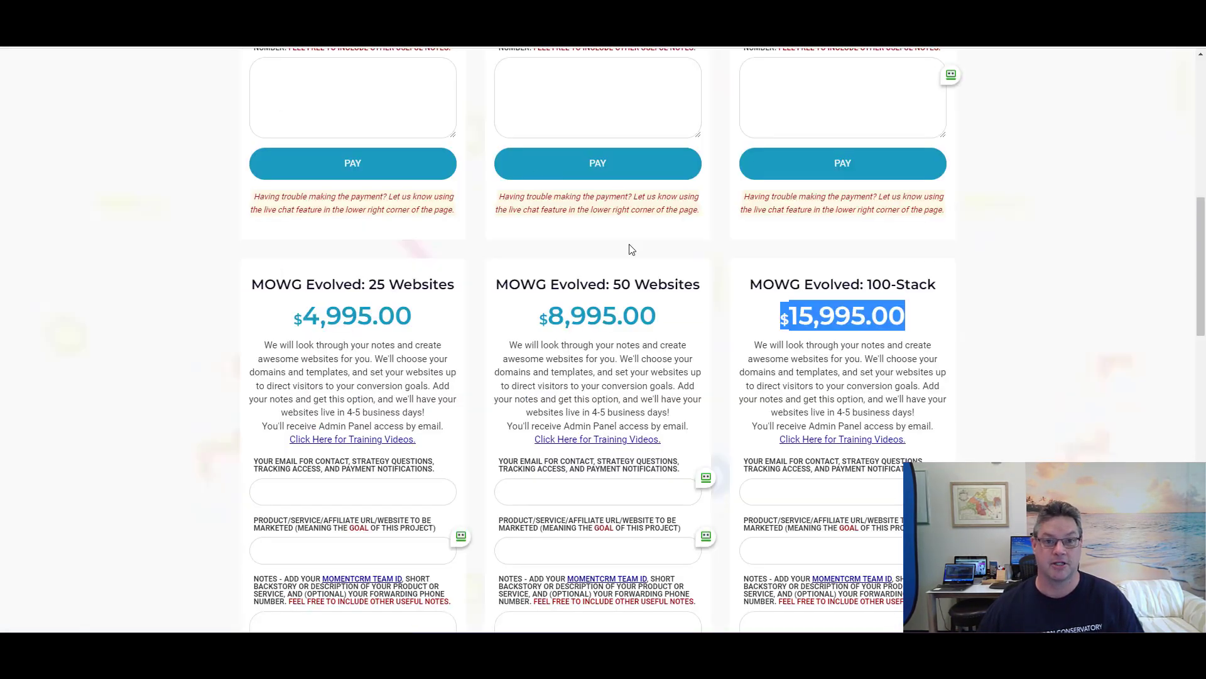
{"action": "left_click", "coordinate": [856, 375]}
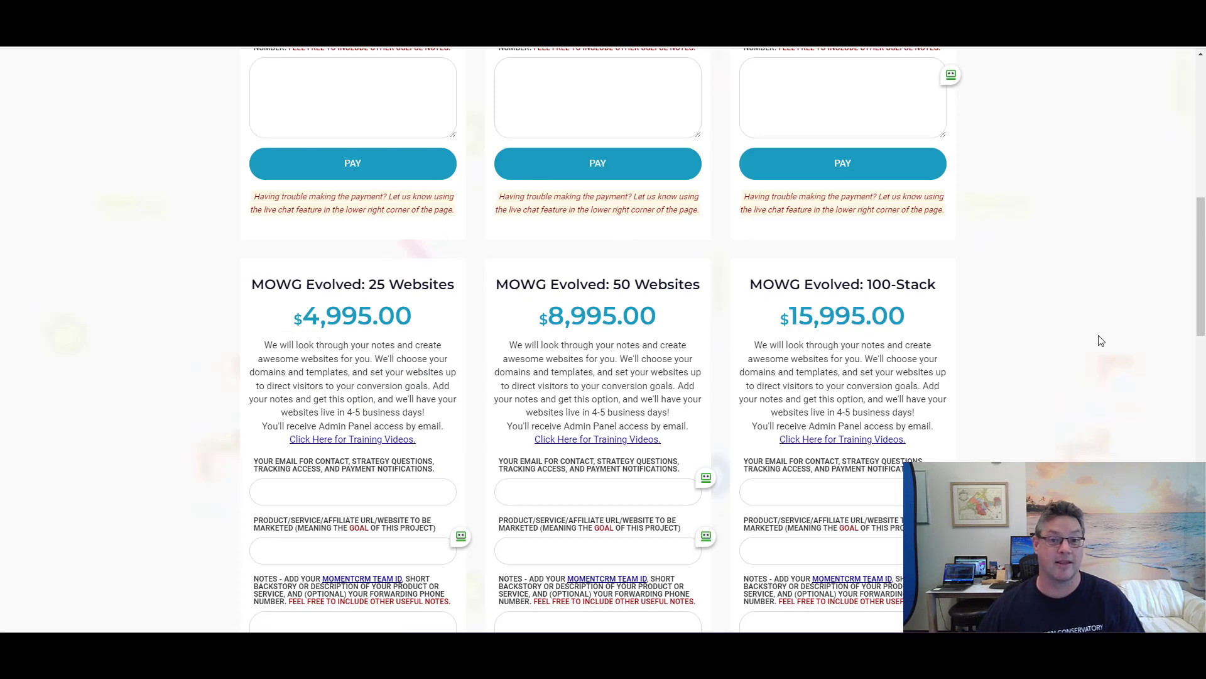
{"action": "scroll", "coordinate": [1101, 341], "scroll_direction": "up", "scroll_amount": 7}
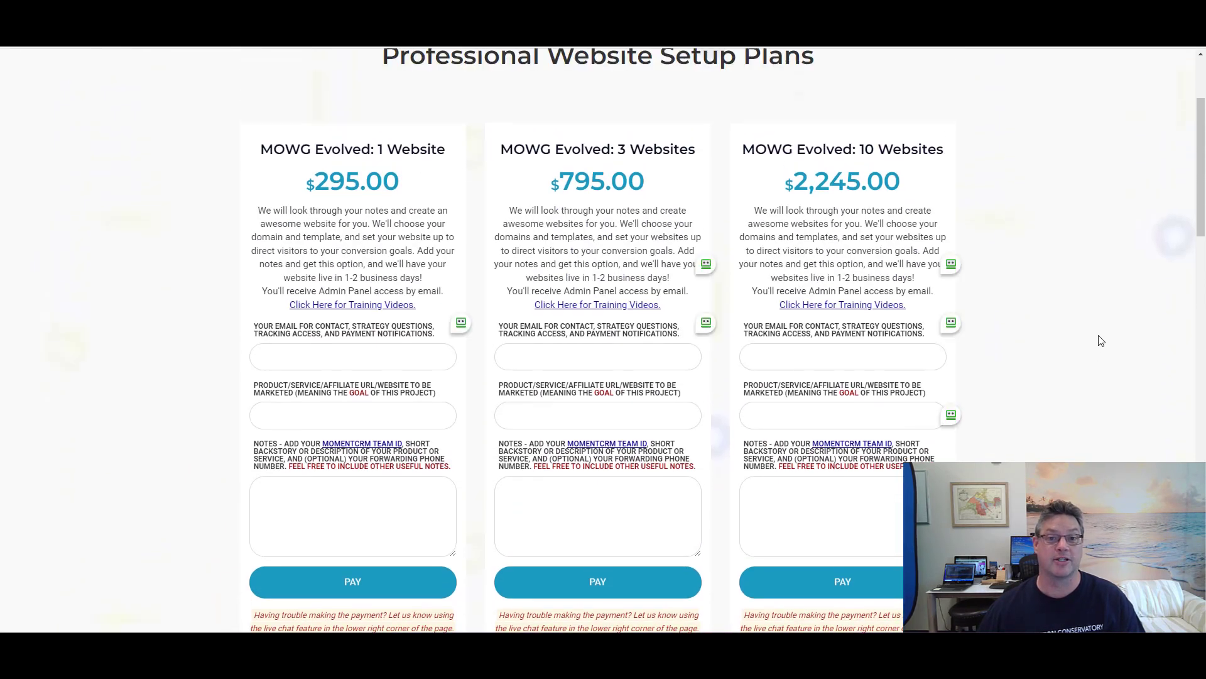
{"action": "scroll", "coordinate": [1101, 341], "scroll_direction": "down", "scroll_amount": 5}
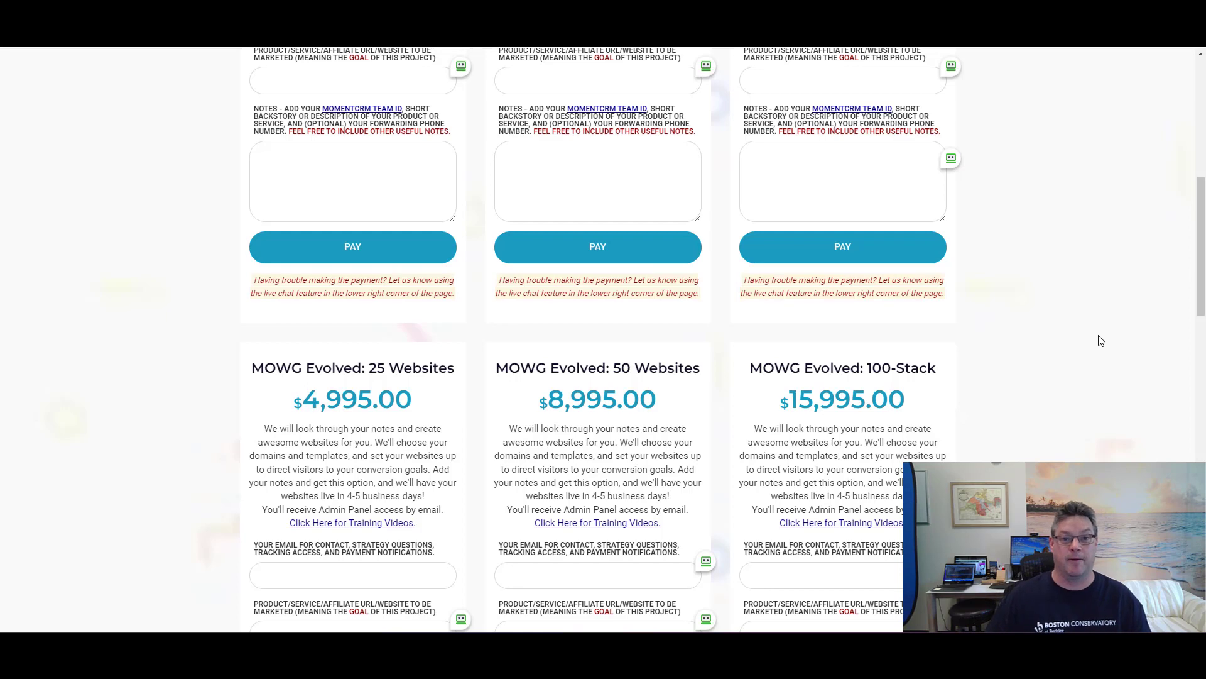
{"action": "scroll", "coordinate": [1133, 320], "scroll_direction": "up", "scroll_amount": 5}
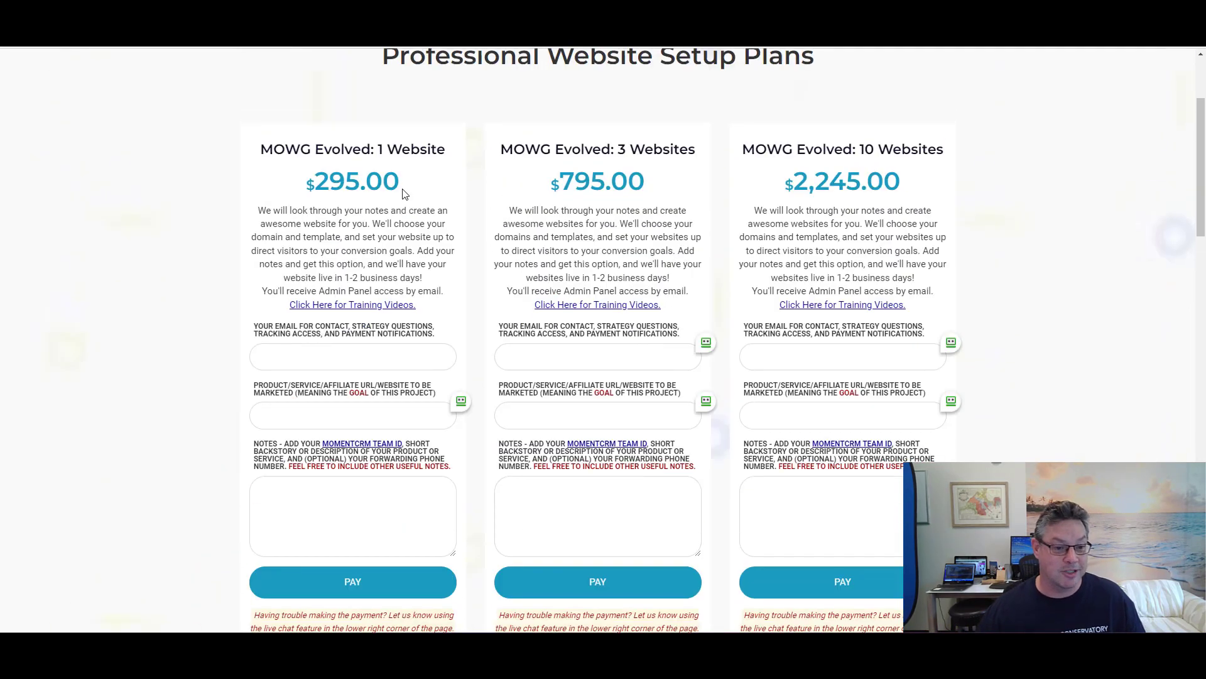
{"action": "left_click_drag", "start_coordinate": [404, 193], "coordinate": [280, 191]}
{"action": "left_click", "coordinate": [127, 188]}
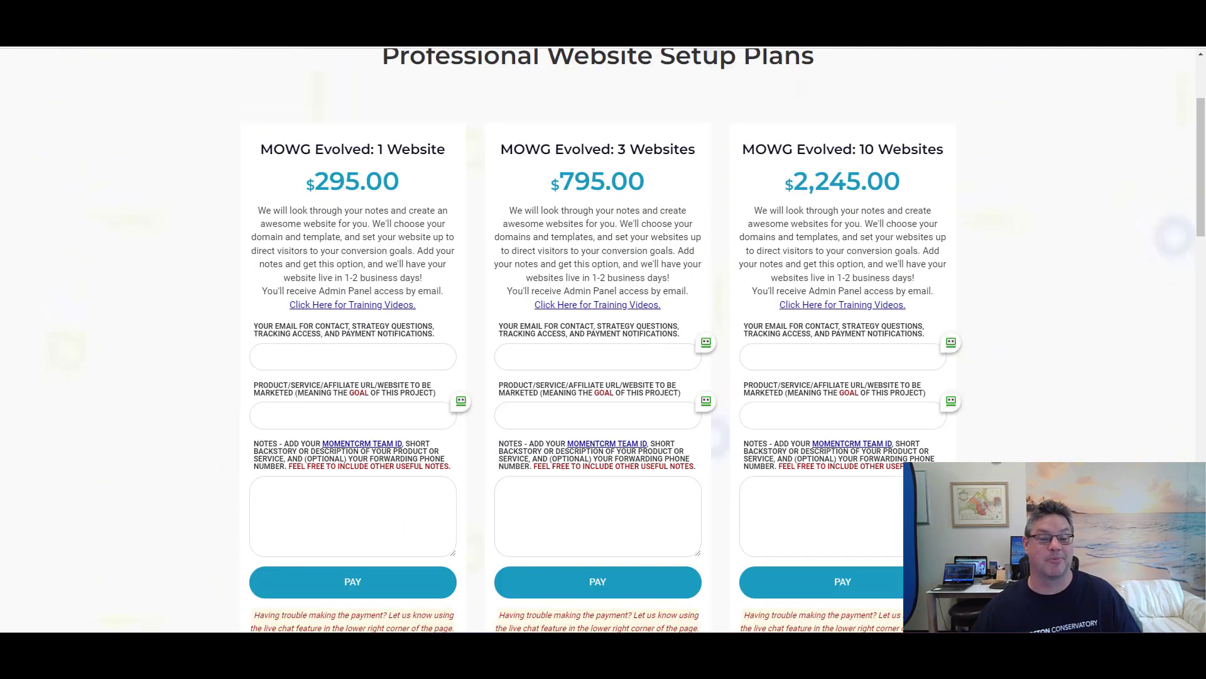
- Switch to the SpyFu purple mattress keyword list and filter it to a maximum keyword difficulty of 0
{"action": "mouse_move", "coordinate": [189, 35]}
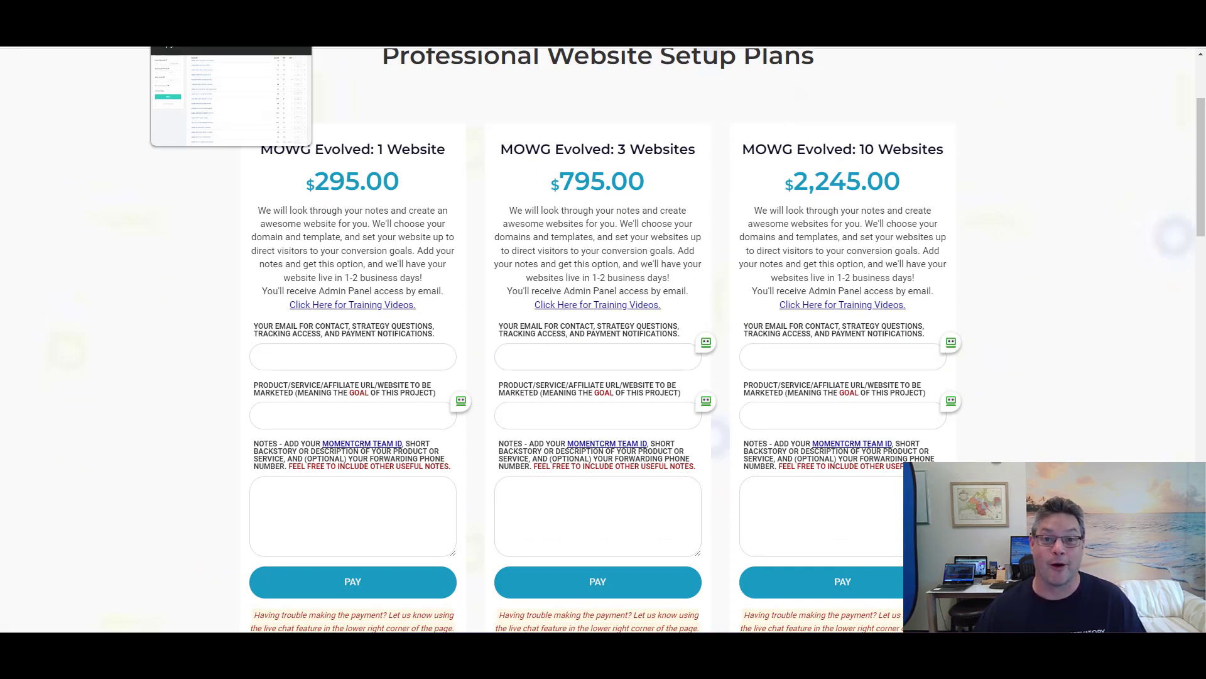
{"action": "left_click", "coordinate": [188, 35]}
{"action": "left_click", "coordinate": [236, 157]}
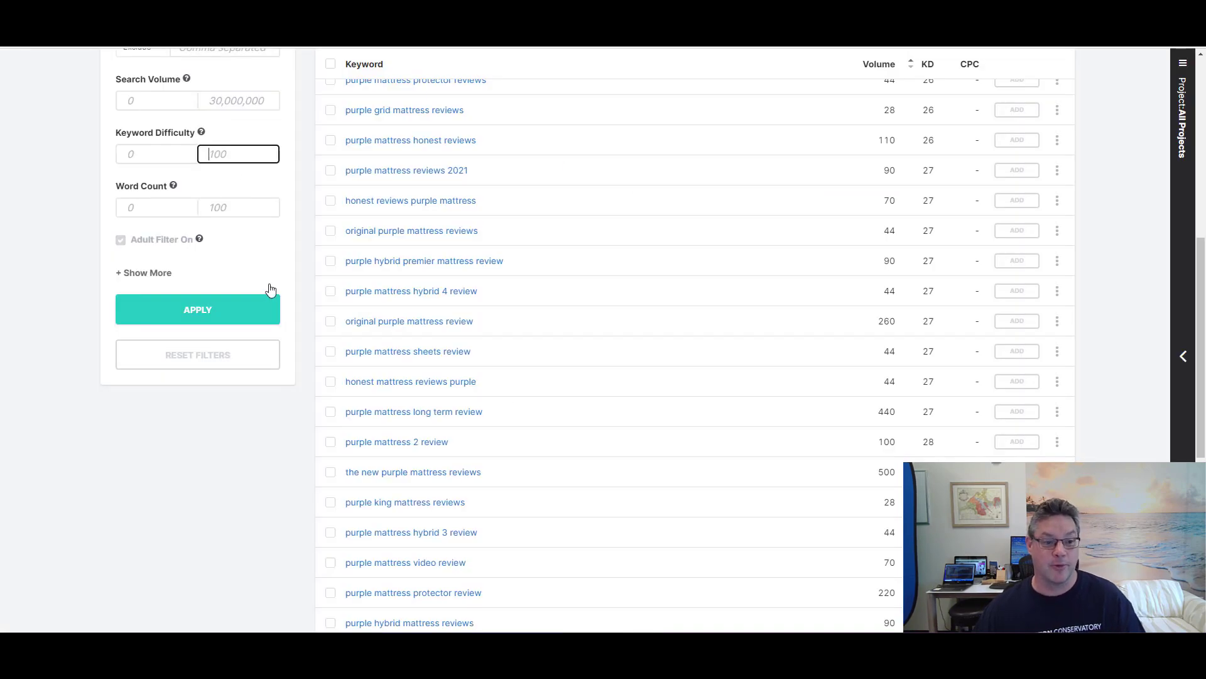
{"action": "type", "text": "30"}
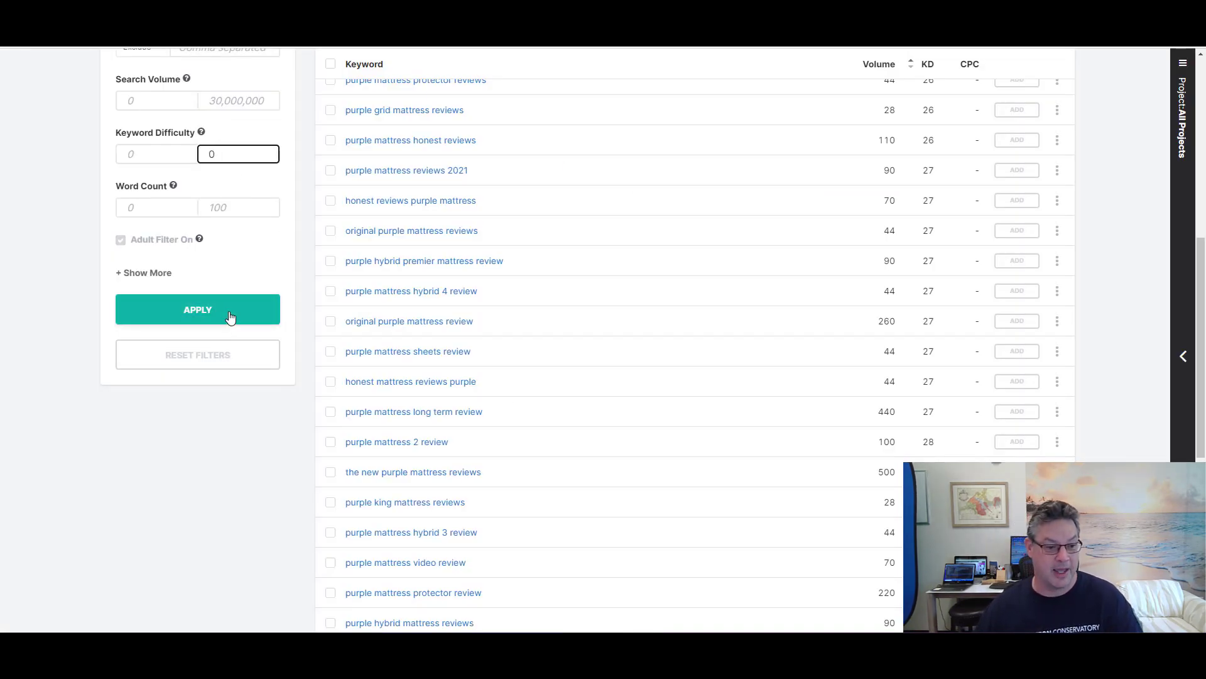
{"action": "left_click", "coordinate": [229, 318]}
{"action": "key", "text": "Return"}
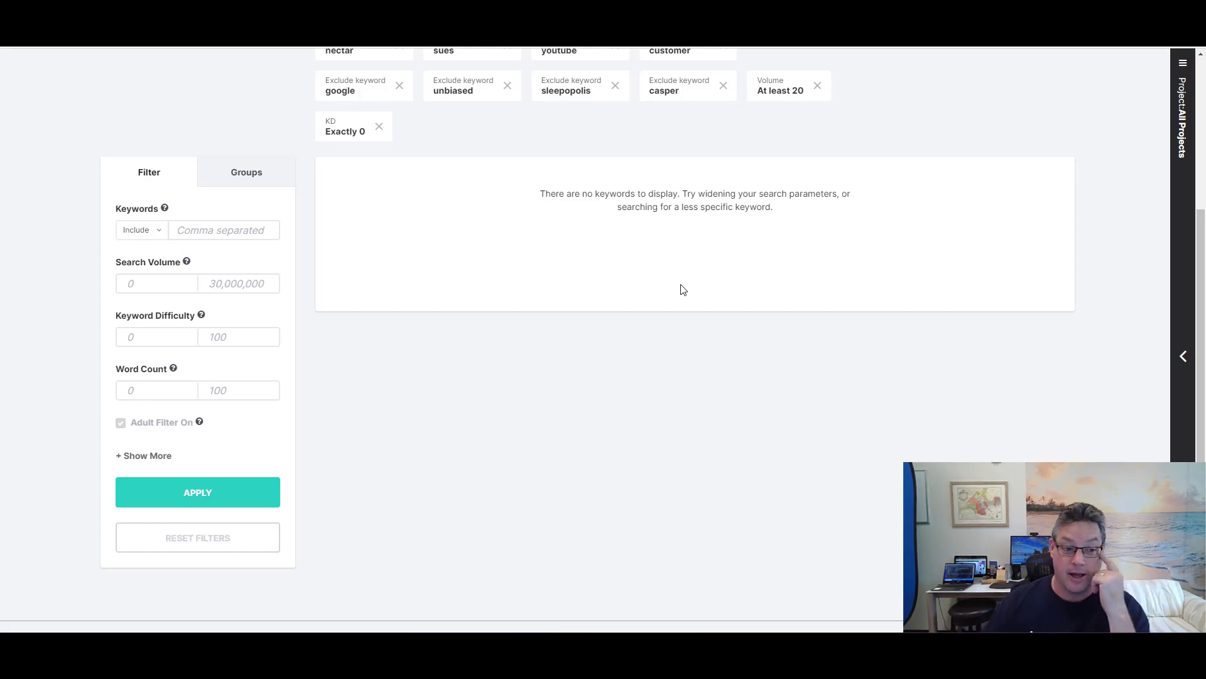
- Raise the keyword list's maximum keyword difficulty to 10 and apply the filter
{"action": "left_click", "coordinate": [245, 338]}
{"action": "type", "text": "10"}
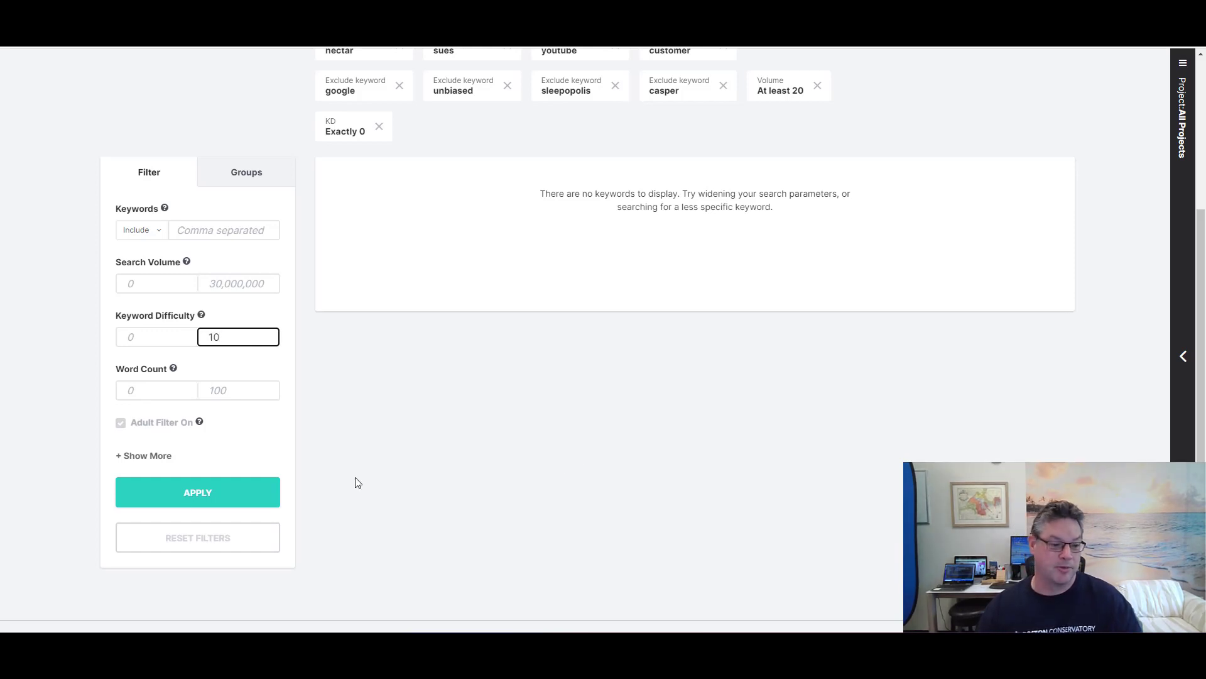
{"action": "left_click", "coordinate": [195, 488]}
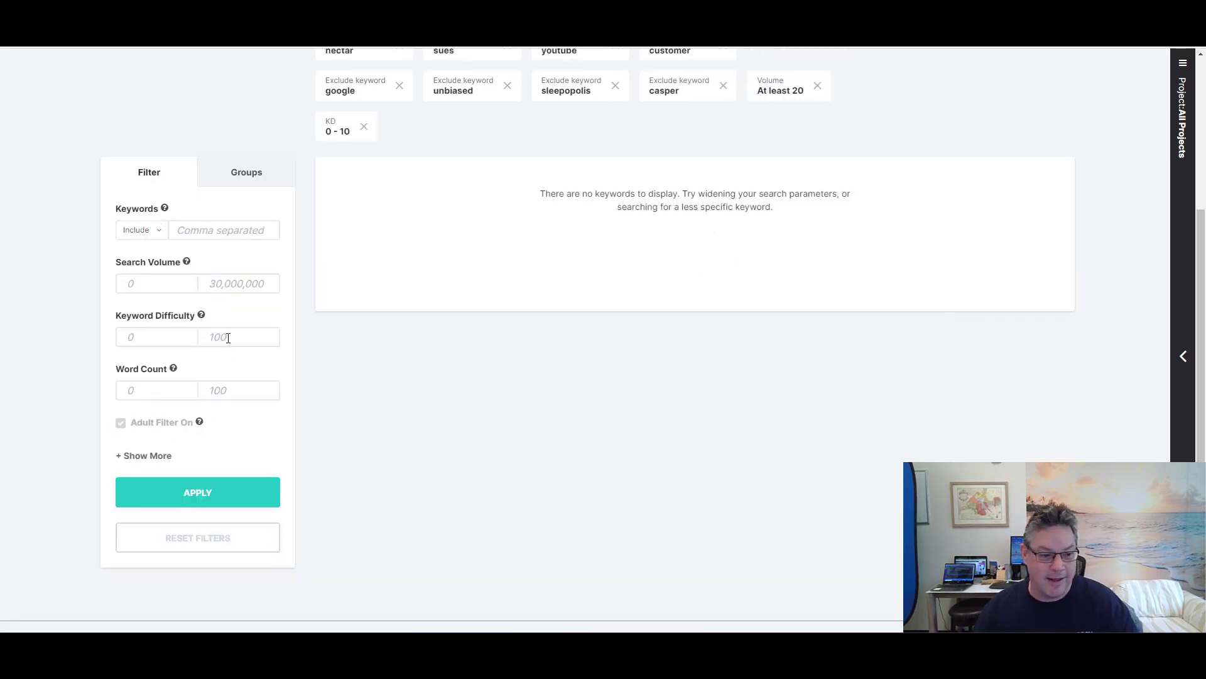
- Set the keyword list's maximum keyword difficulty to 15 and apply the filter
{"action": "left_click", "coordinate": [228, 337]}
{"action": "type", "text": "15"}
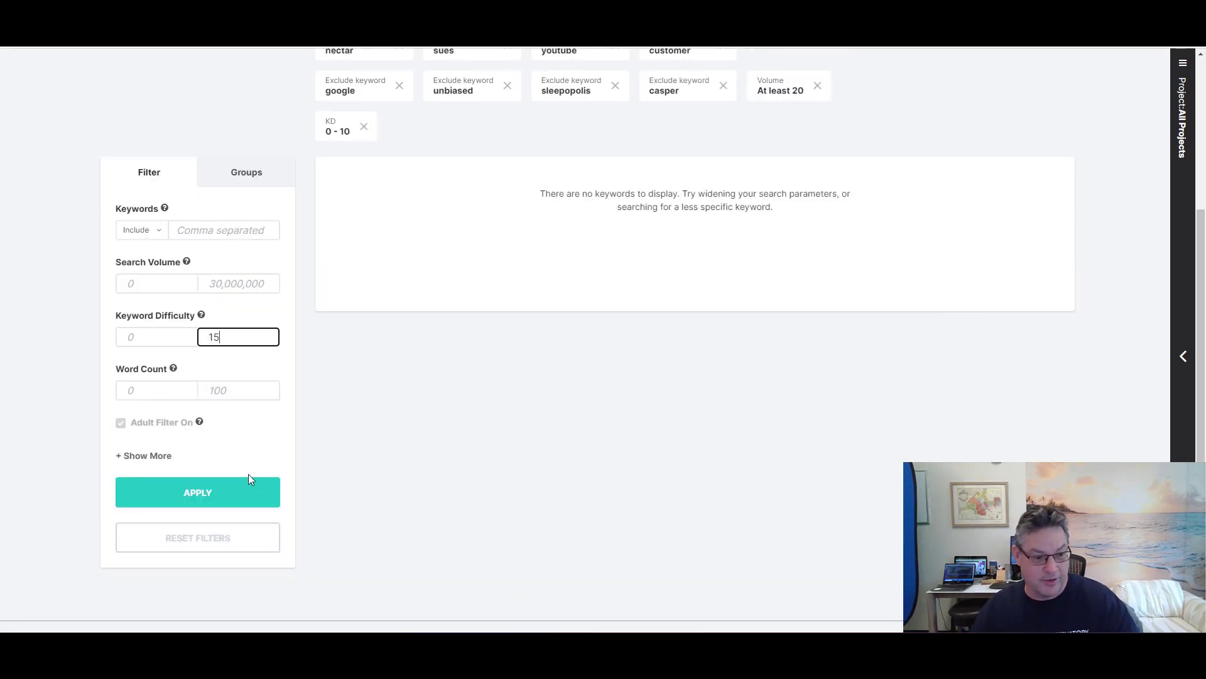
{"action": "left_click", "coordinate": [215, 478]}
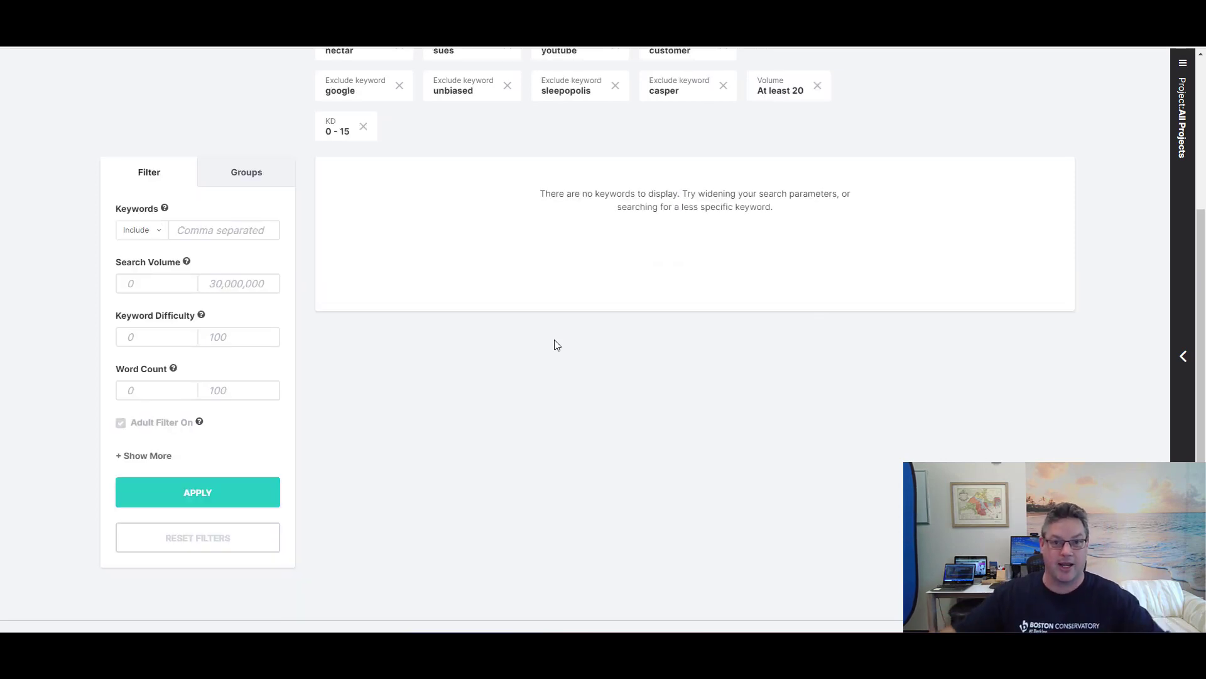
{"action": "scroll", "coordinate": [598, 293], "scroll_direction": "down", "scroll_amount": 1}
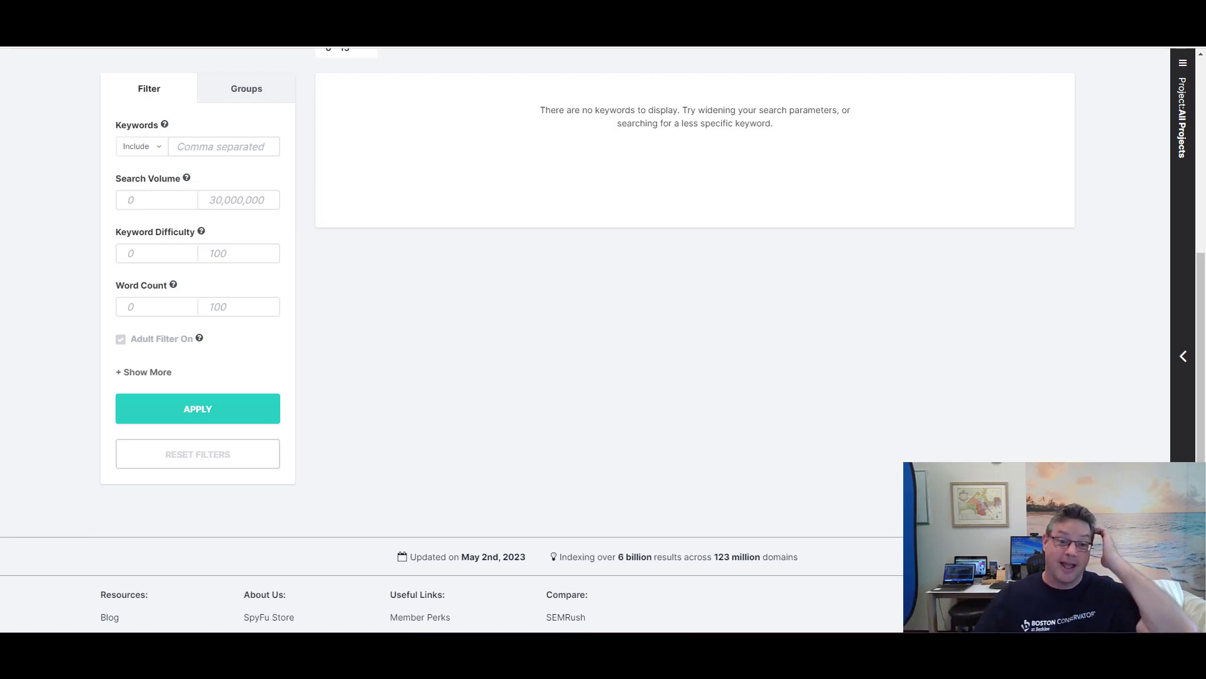
- Switch to the Professional Website Setup Plans page and examine the email, URL and notes fields of the MOWG Evolved: 10 Websites order form
{"action": "key", "text": "alt+Tab"}
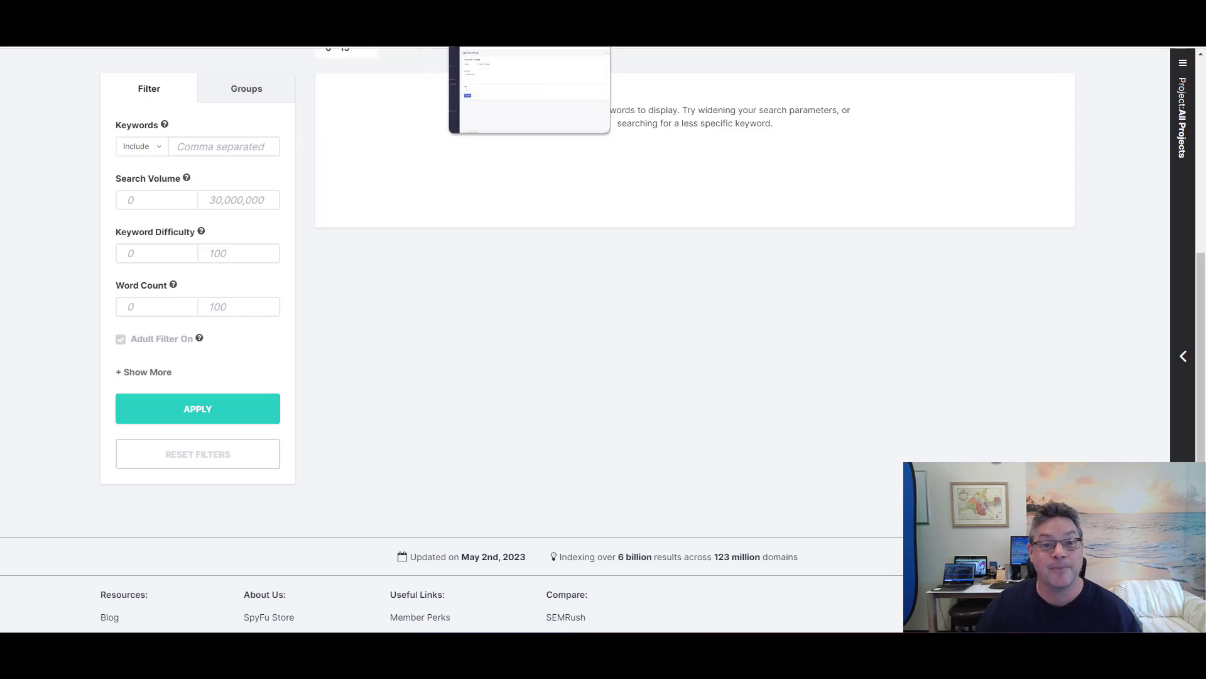
{"action": "scroll", "coordinate": [263, 154], "scroll_direction": "down", "scroll_amount": 3}
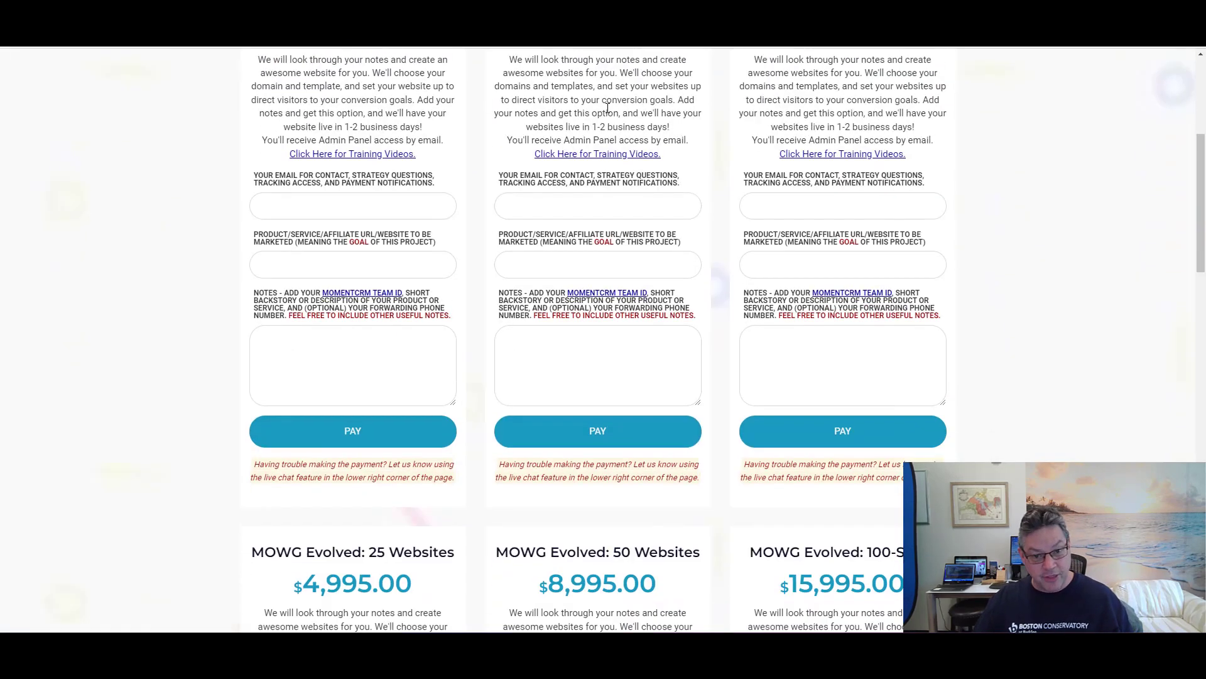
{"action": "scroll", "coordinate": [264, 154], "scroll_direction": "up", "scroll_amount": 5}
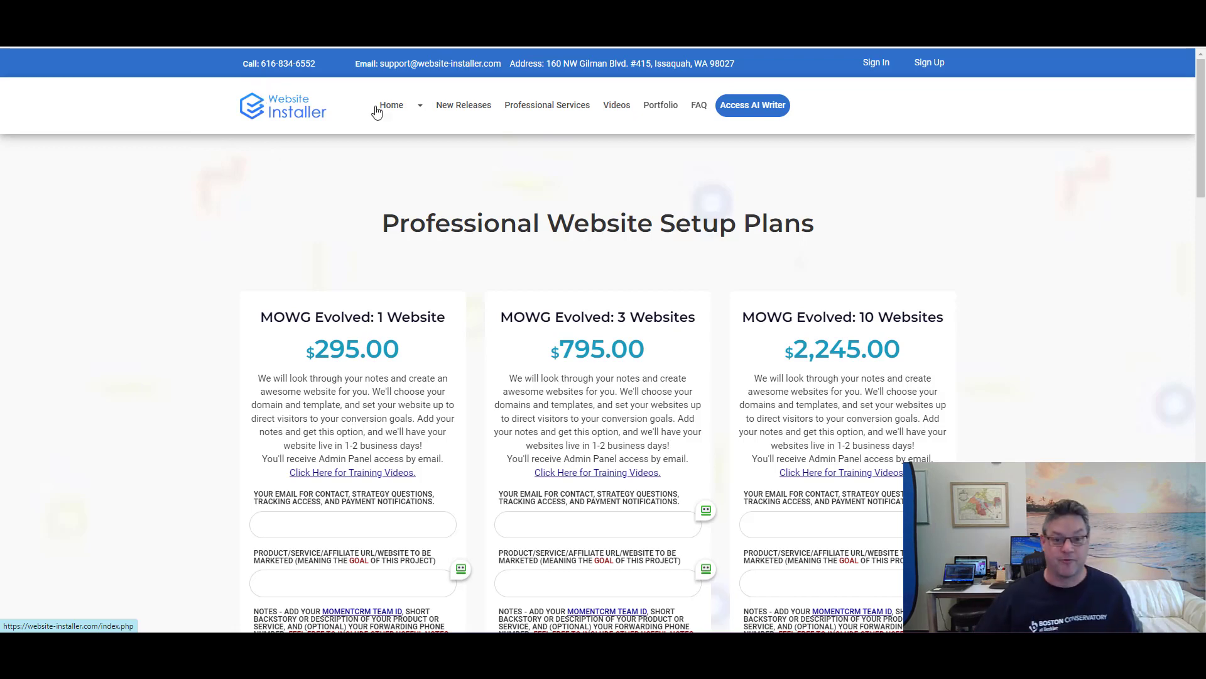
{"action": "scroll", "coordinate": [550, 115], "scroll_direction": "down", "scroll_amount": 5}
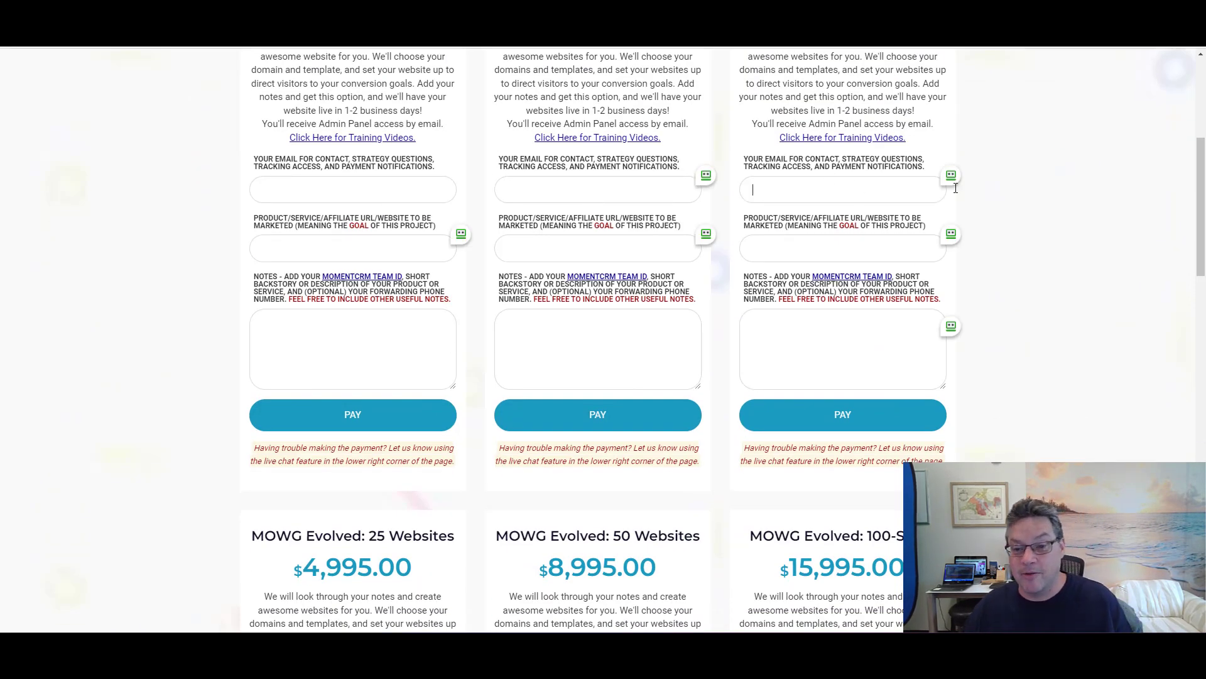
{"action": "left_click", "coordinate": [822, 245]}
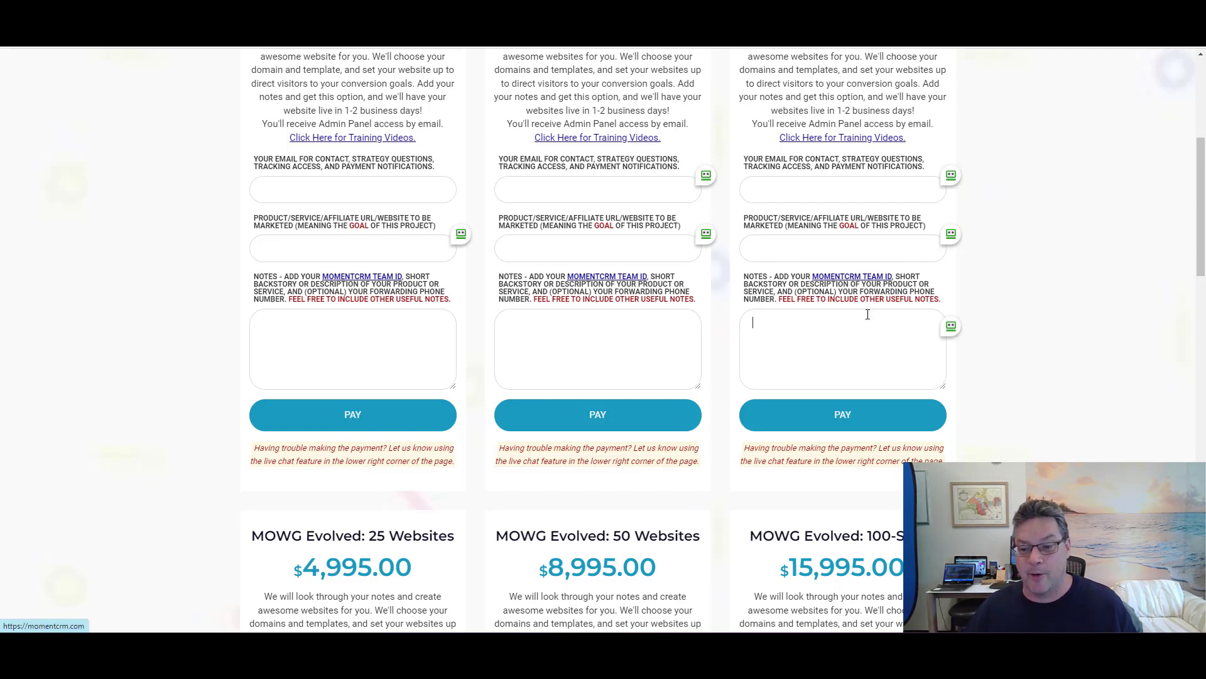
{"action": "scroll", "coordinate": [845, 284], "scroll_direction": "down", "scroll_amount": 2}
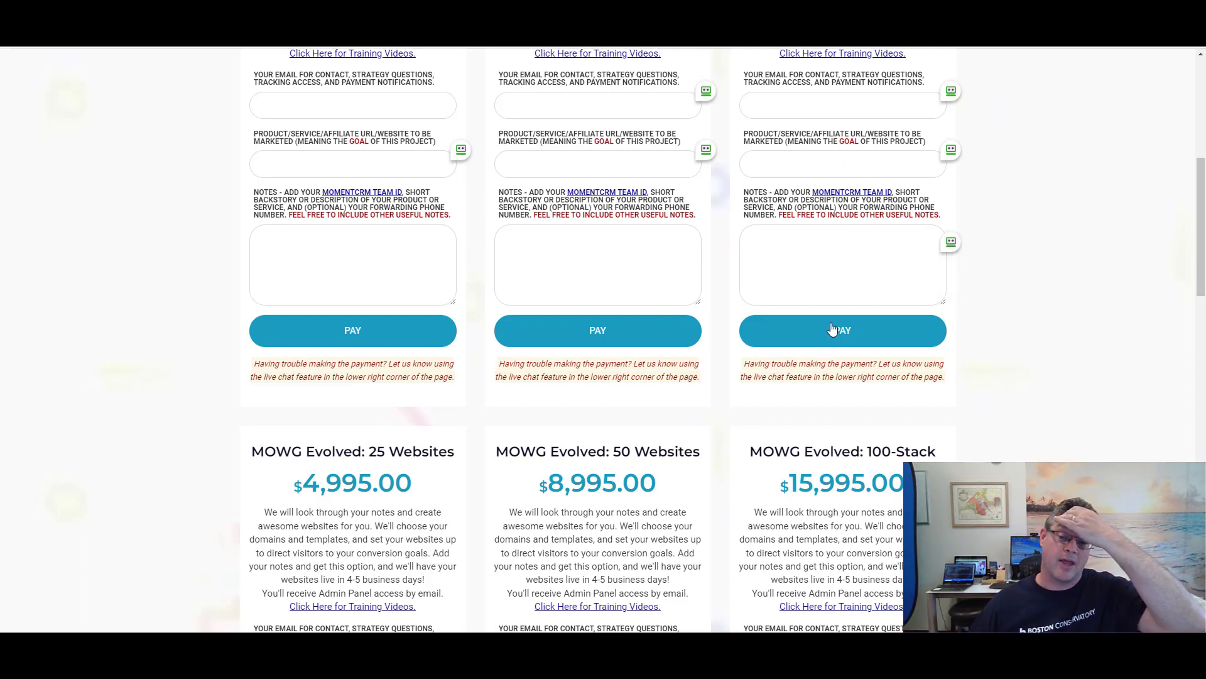
{"action": "scroll", "coordinate": [1010, 261], "scroll_direction": "up", "scroll_amount": 1}
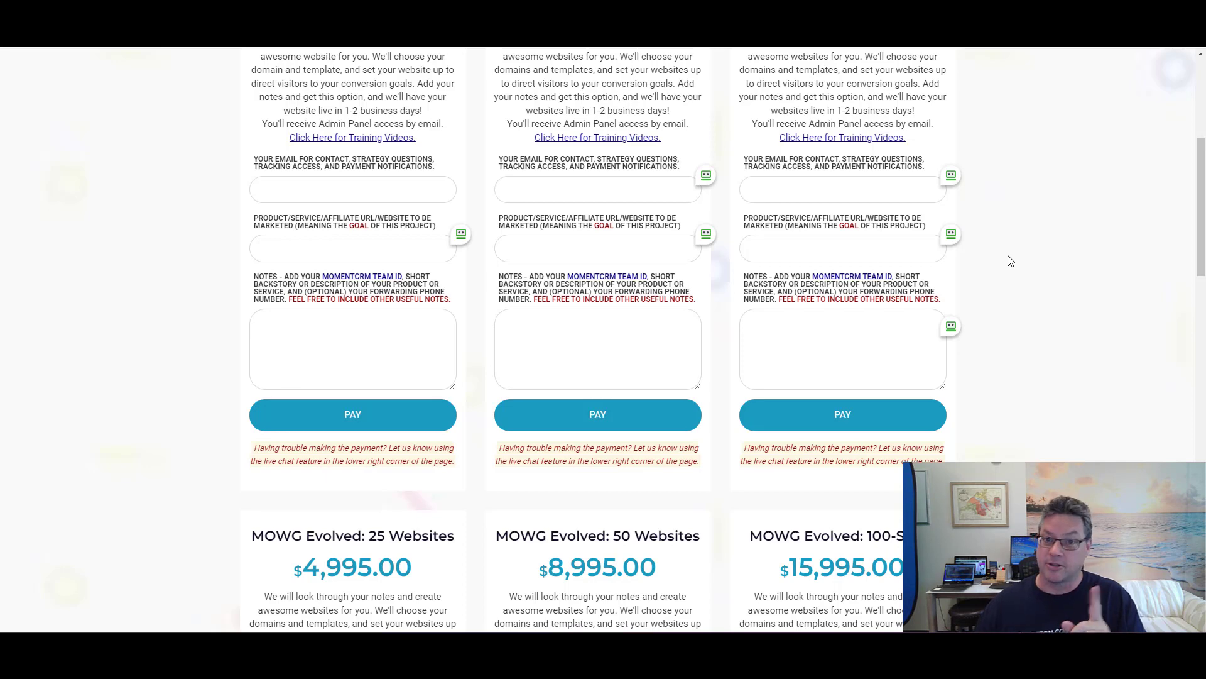
- Compare the price of the MOWG Evolved: 1 Website plan with that of the MOWG Evolved: 25 Websites plan
{"action": "scroll", "coordinate": [1013, 261], "scroll_direction": "up", "scroll_amount": 2}
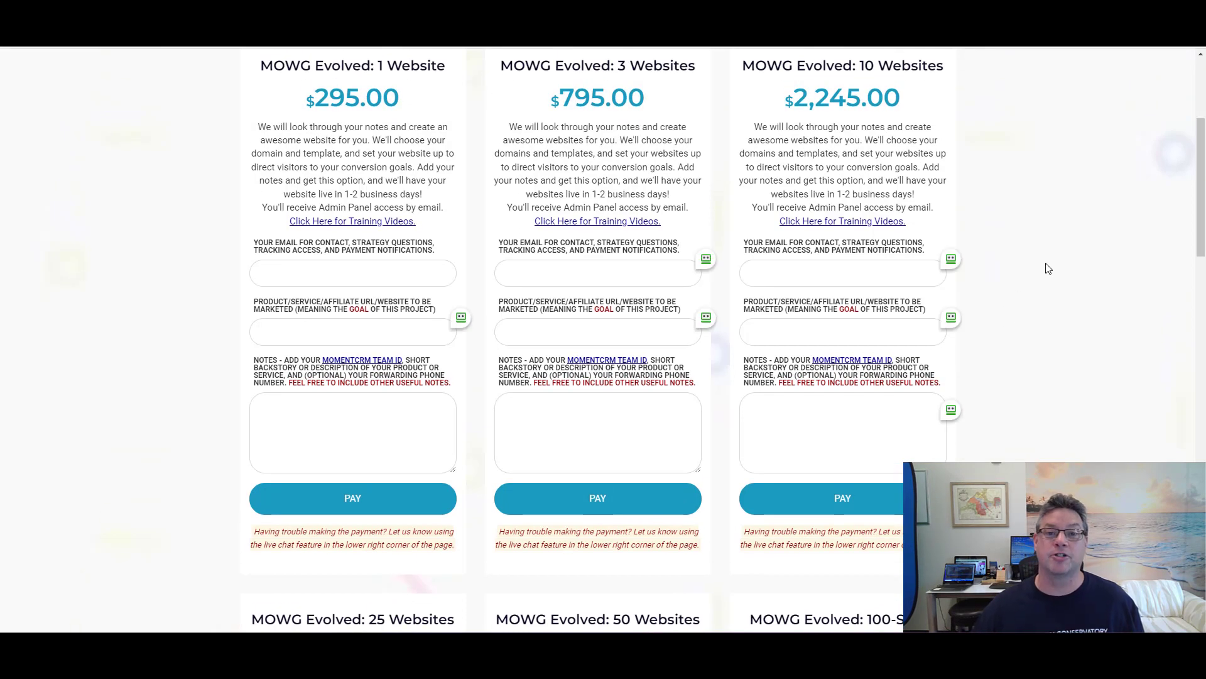
{"action": "left_click_drag", "start_coordinate": [405, 105], "coordinate": [295, 100]}
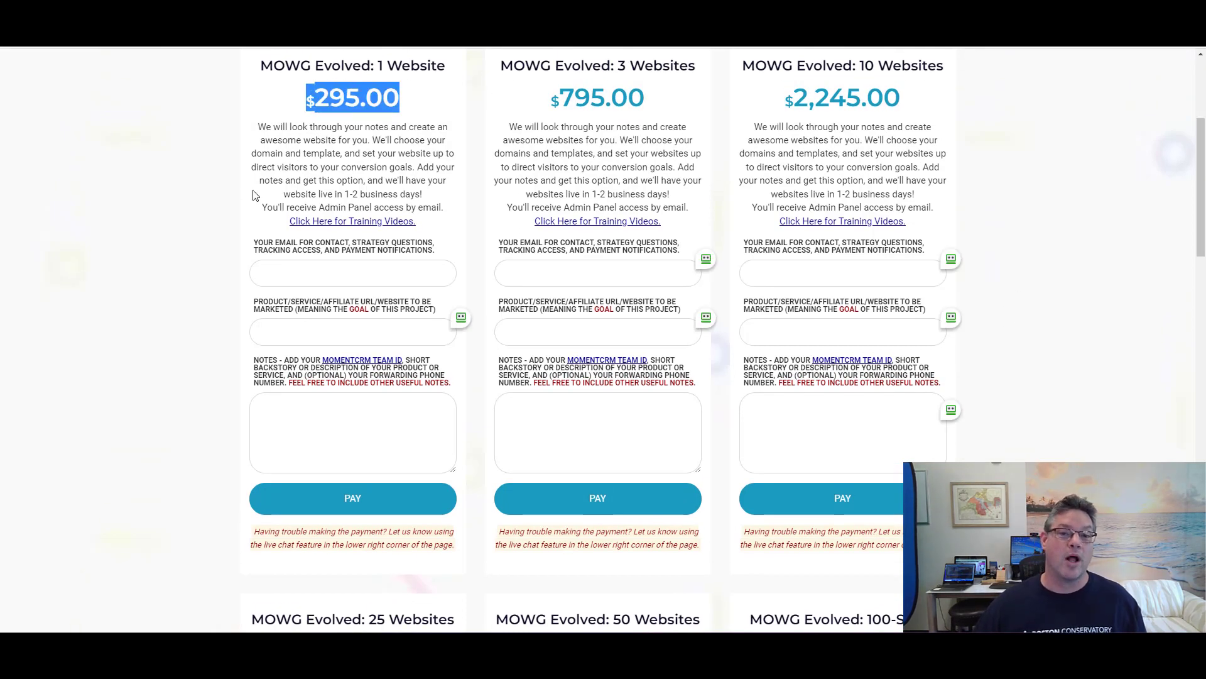
{"action": "left_click", "coordinate": [202, 185]}
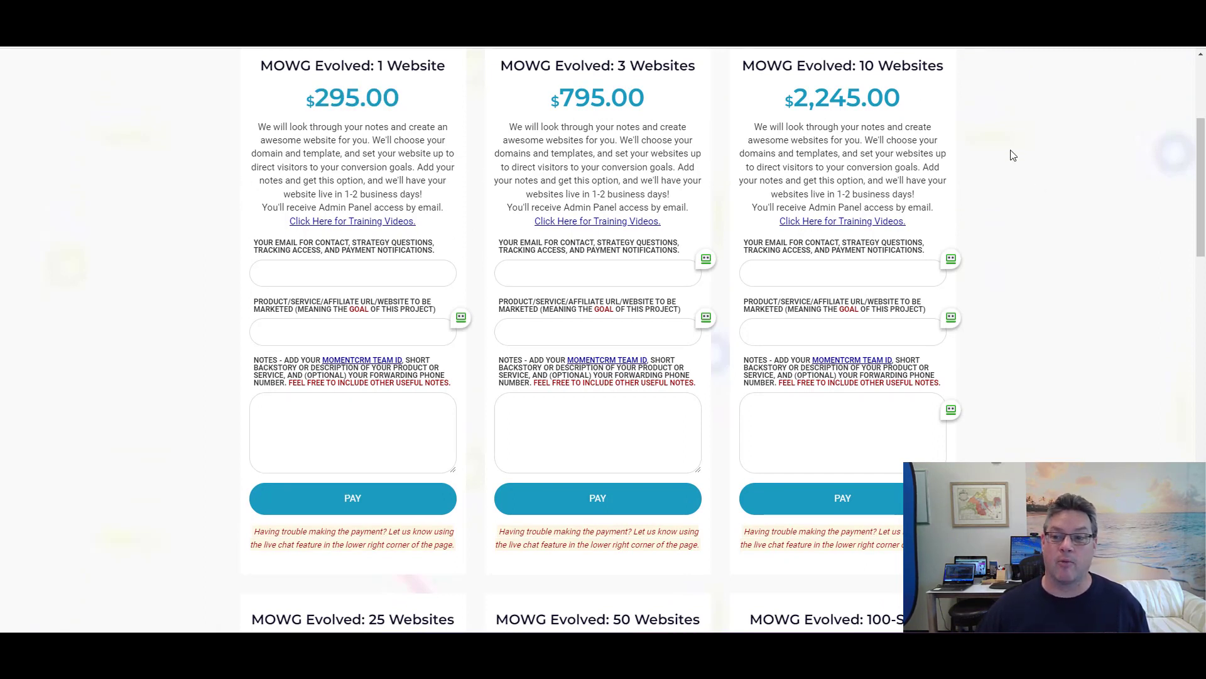
{"action": "scroll", "coordinate": [1012, 155], "scroll_direction": "down", "scroll_amount": 4}
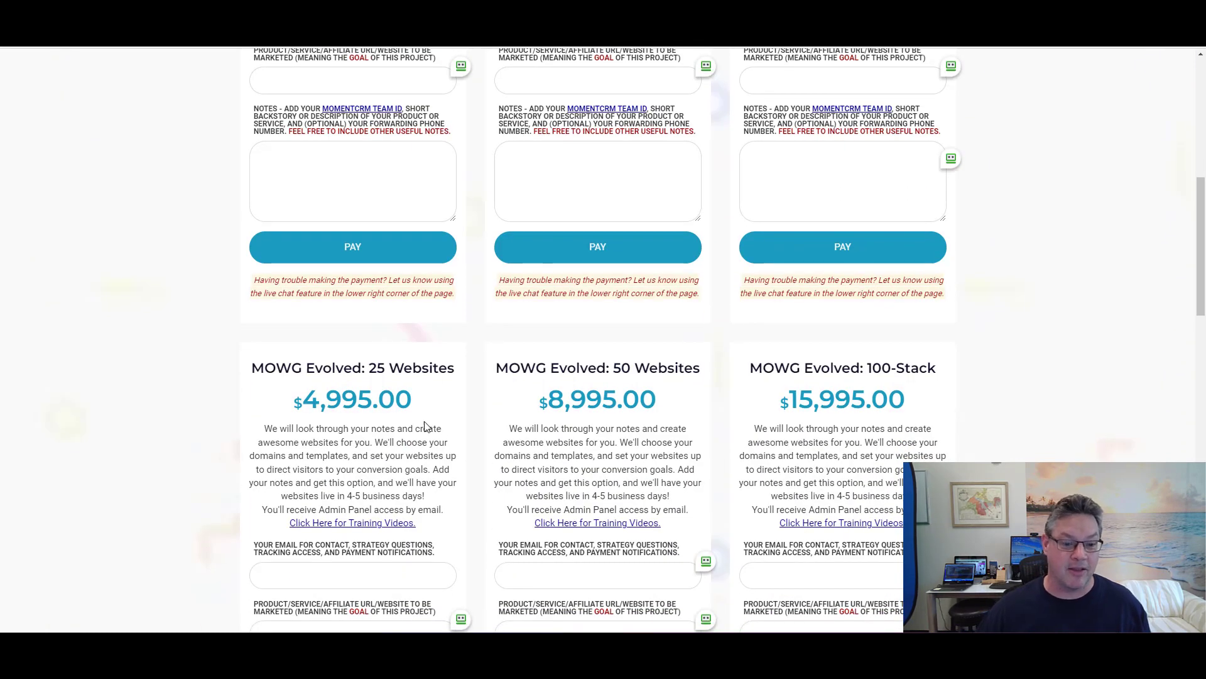
{"action": "left_click_drag", "start_coordinate": [421, 407], "coordinate": [261, 409]}
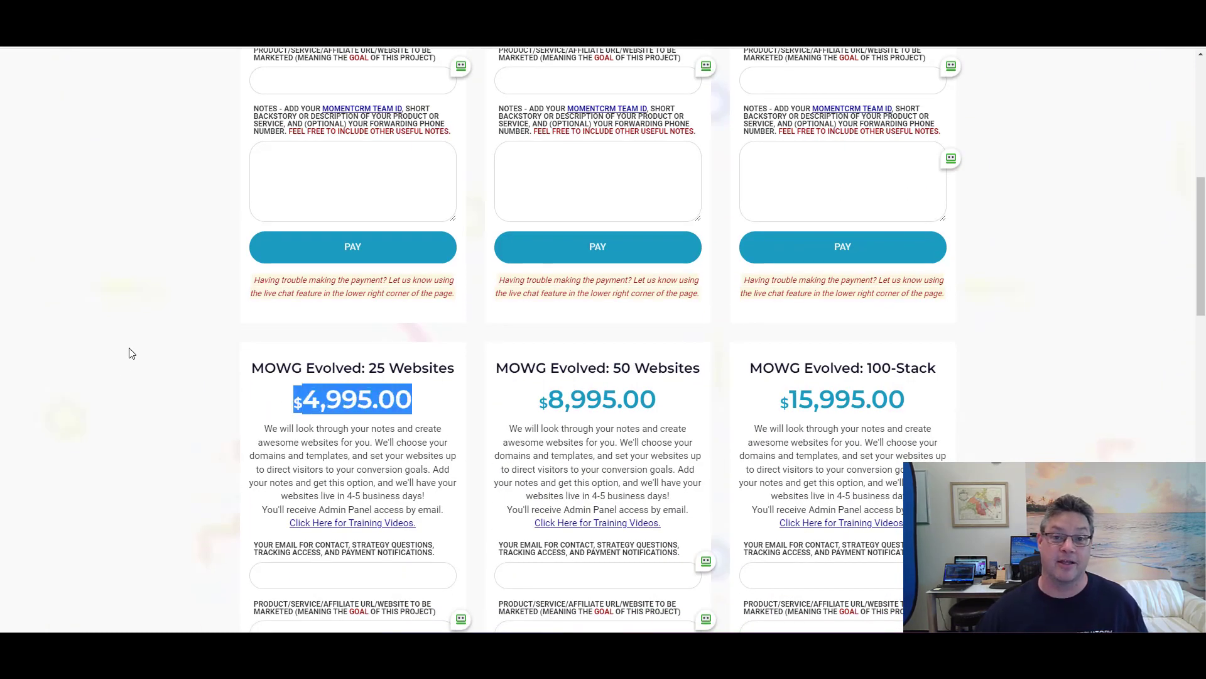
{"action": "left_click", "coordinate": [141, 320]}
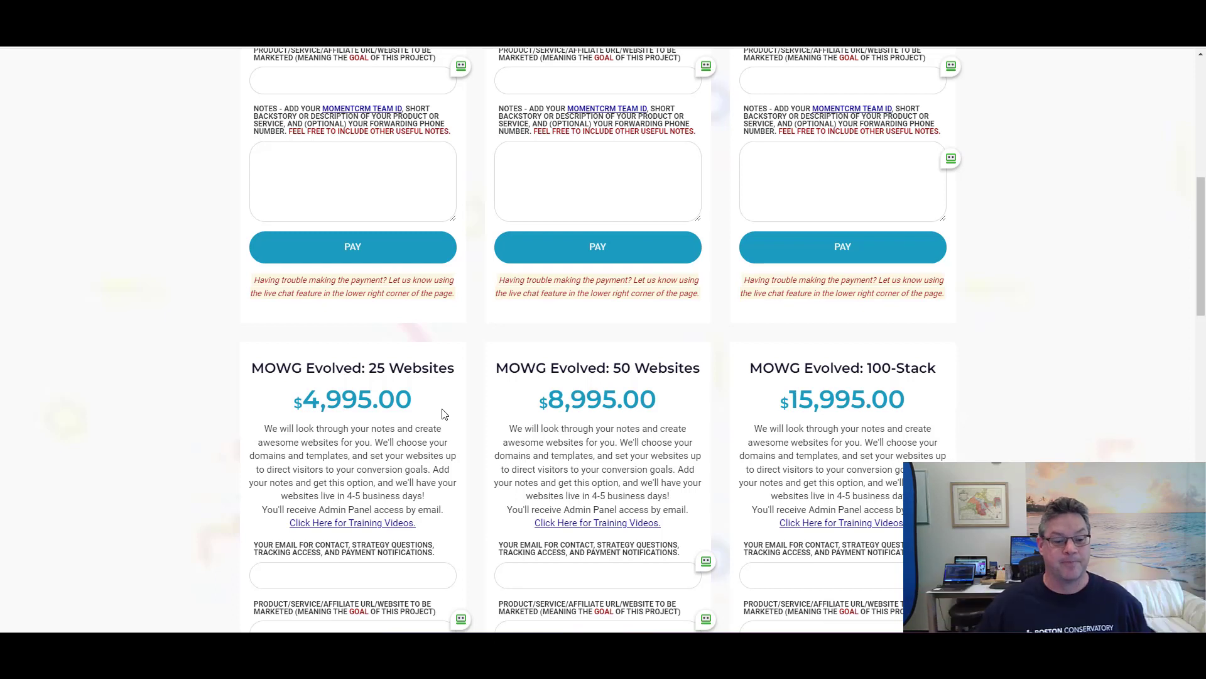
{"action": "left_click_drag", "start_coordinate": [439, 368], "coordinate": [350, 370]}
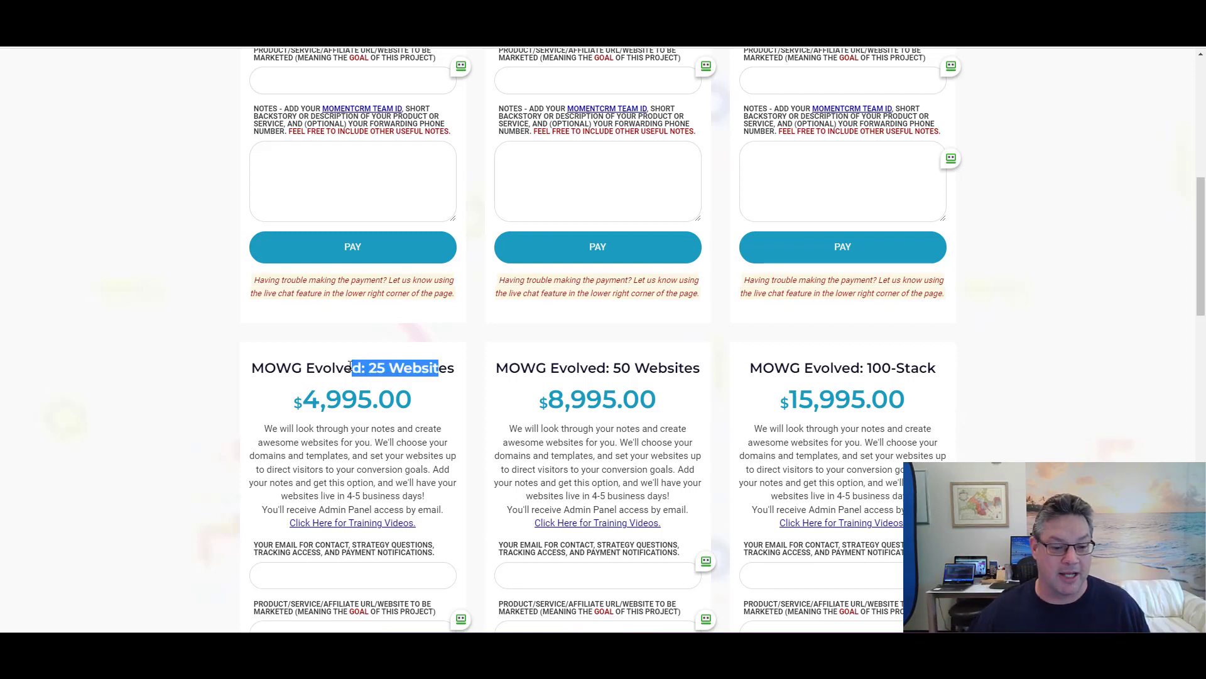
{"action": "left_click", "coordinate": [149, 326]}
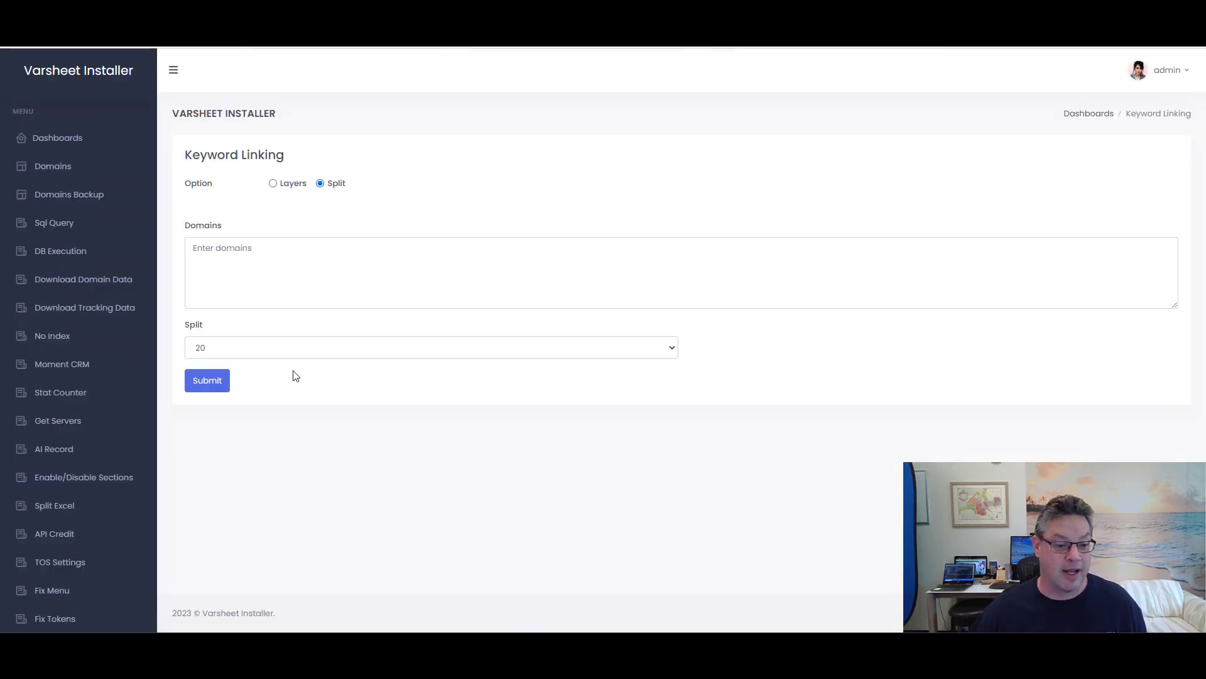
- View the split numbers available for Keyword Linking in Varsheet Installer and return to the Professional Website Setup Plans page
{"action": "left_click", "coordinate": [306, 350]}
{"action": "left_click", "coordinate": [355, 271]}
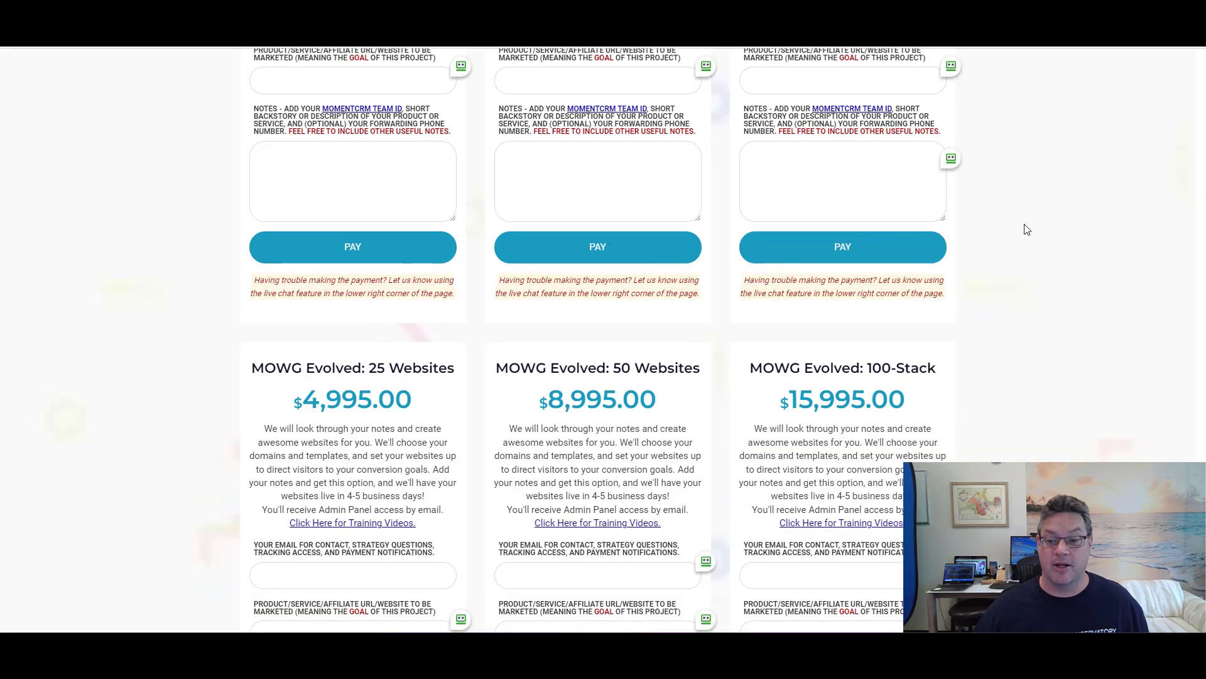
{"action": "scroll", "coordinate": [1077, 270], "scroll_direction": "up", "scroll_amount": 3}
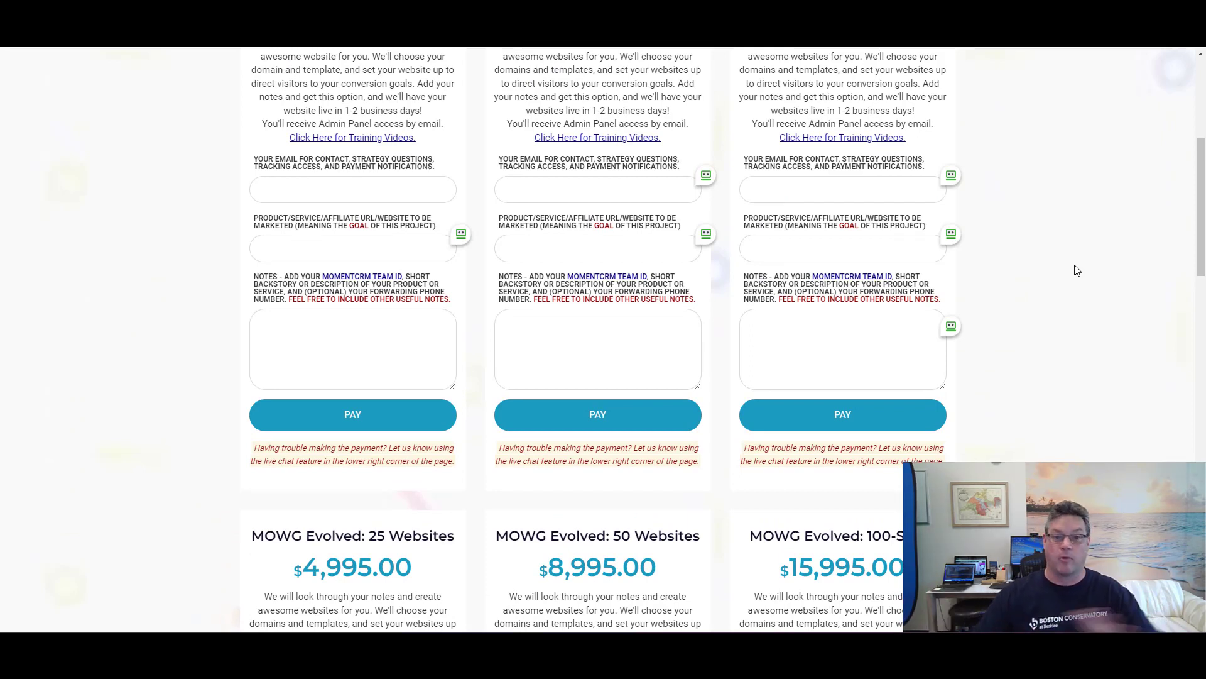
- Switch to the Varsheet Installer login page and log in with the saved username and password
{"action": "key", "text": "ctrl+Tab"}
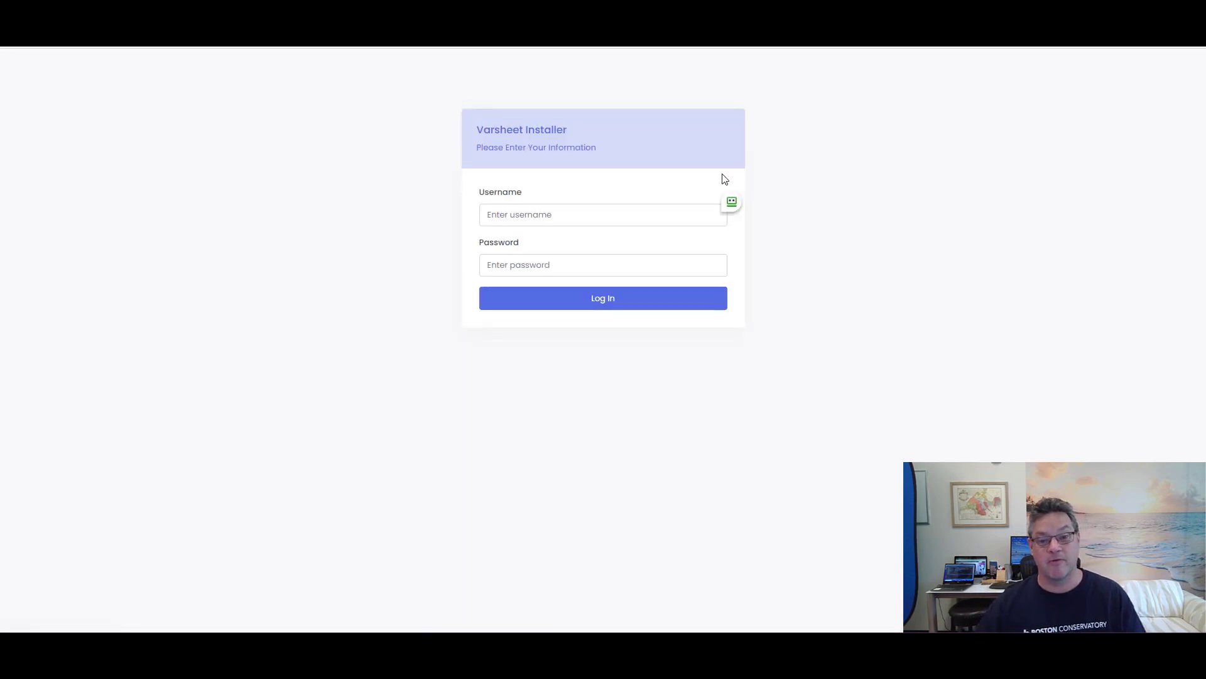
{"action": "left_click", "coordinate": [732, 202]}
{"action": "left_click", "coordinate": [735, 200]}
{"action": "key", "text": "Return"}
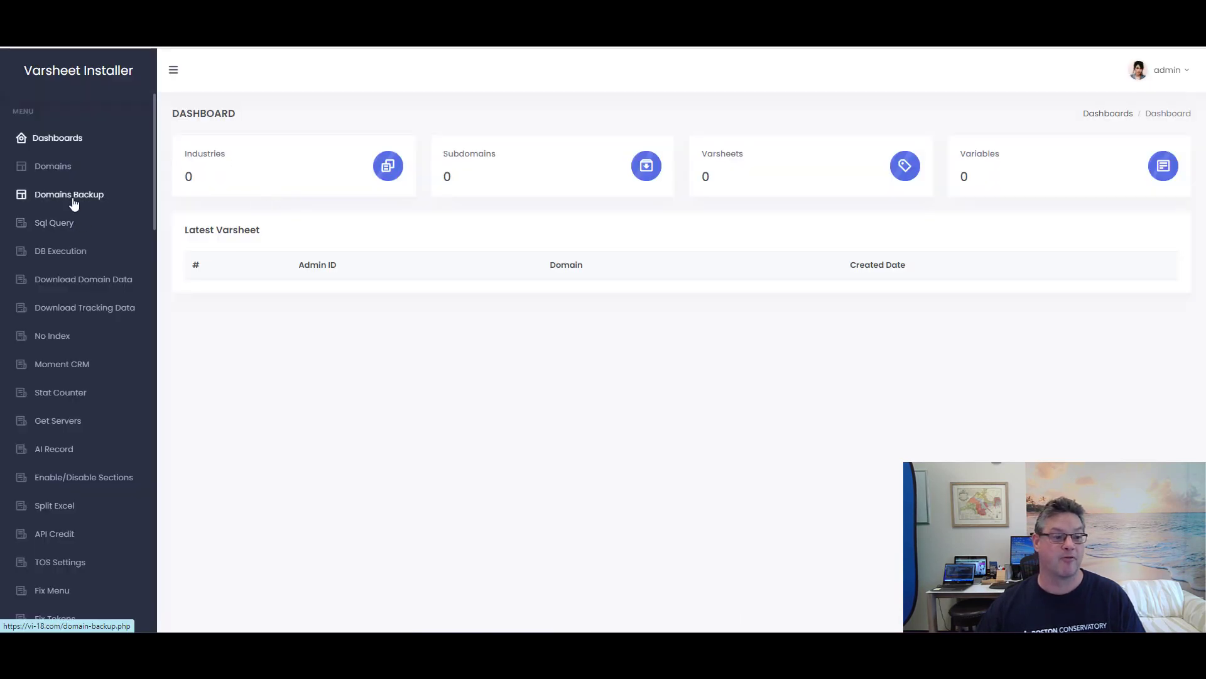
- Open the Domains Backup list, examine the backed-up domains, and select all of them before clearing the selection
{"action": "left_click", "coordinate": [70, 198]}
{"action": "scroll", "coordinate": [470, 227], "scroll_direction": "down", "scroll_amount": 1}
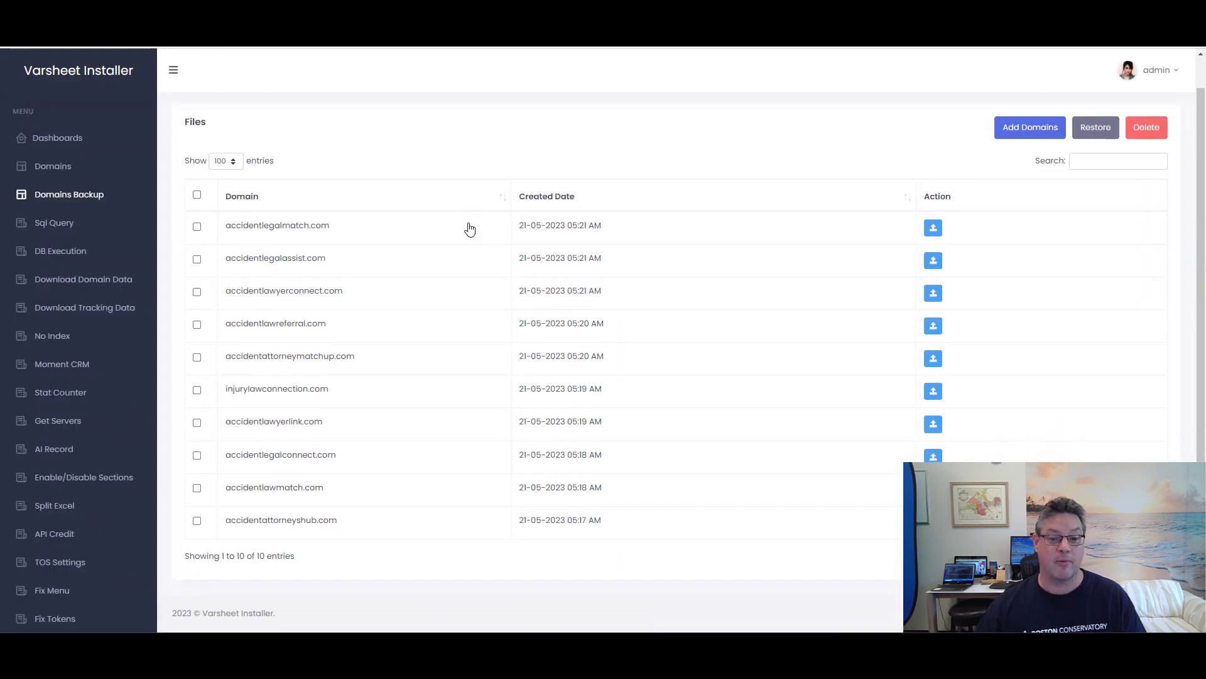
{"action": "scroll", "coordinate": [469, 227], "scroll_direction": "up", "scroll_amount": 1}
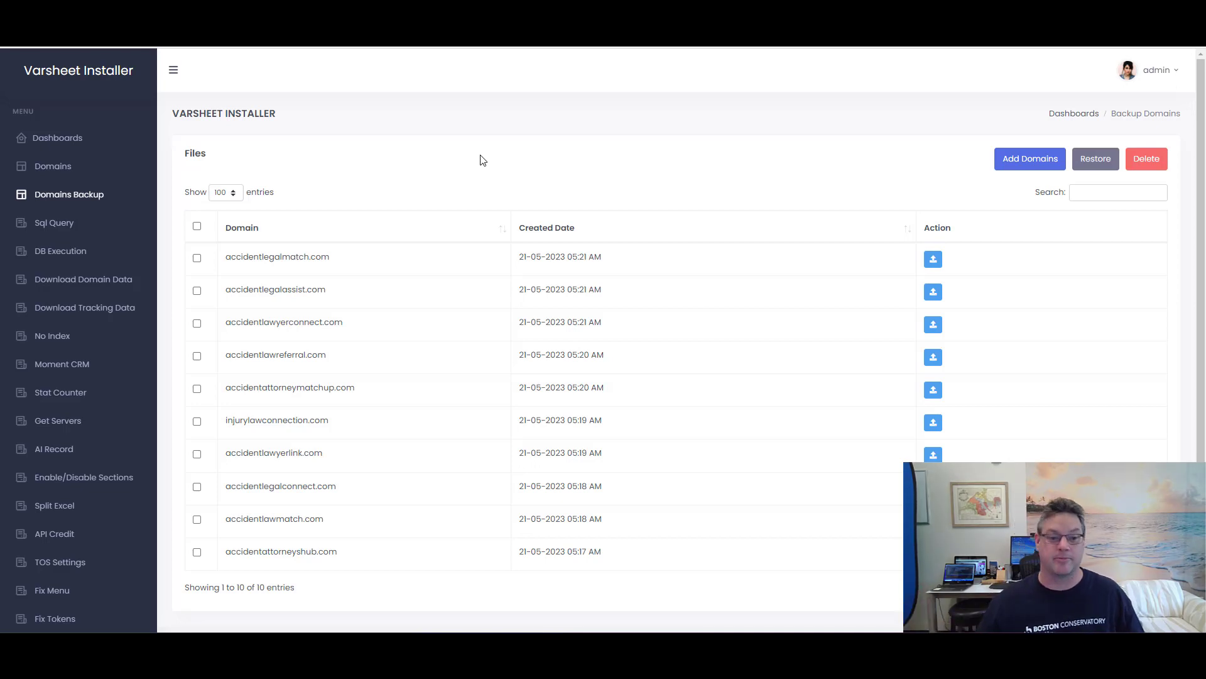
{"action": "left_click", "coordinate": [196, 226]}
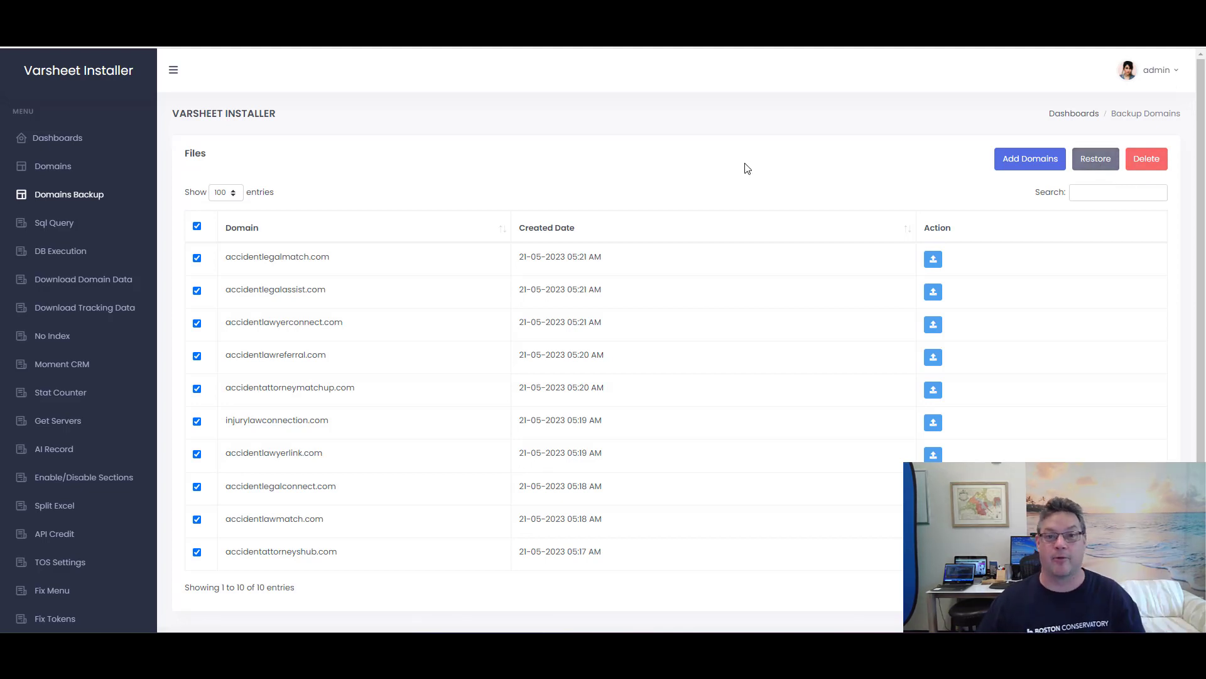
{"action": "left_click", "coordinate": [197, 226]}
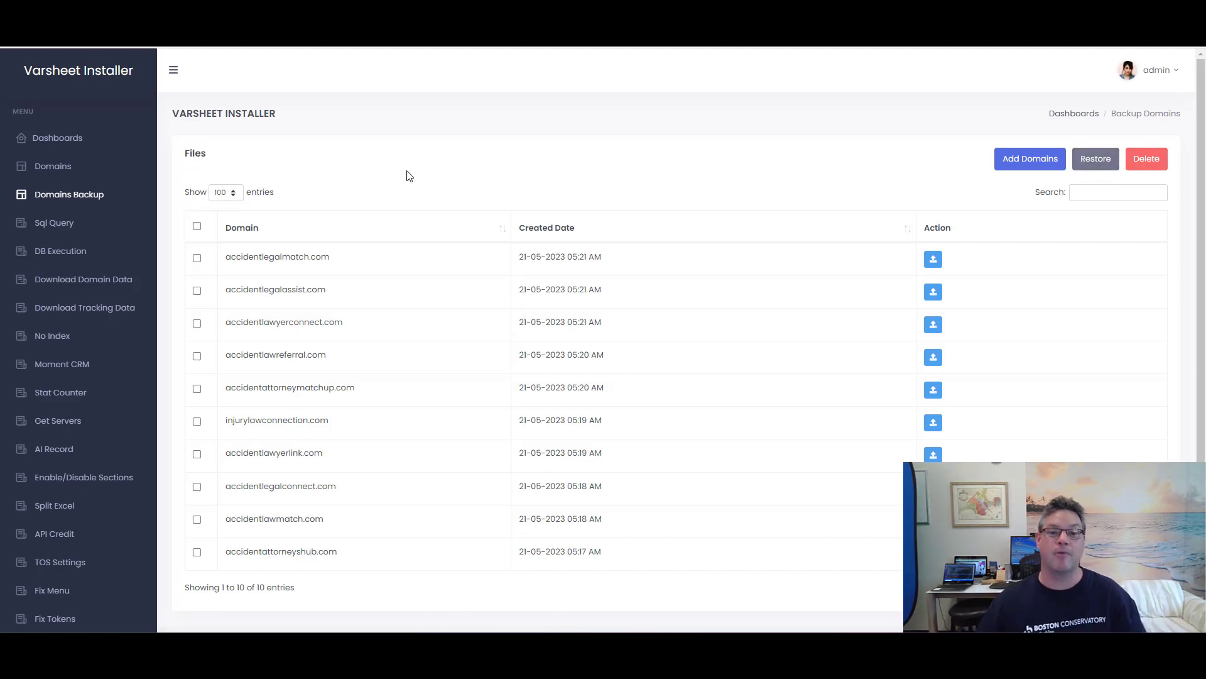